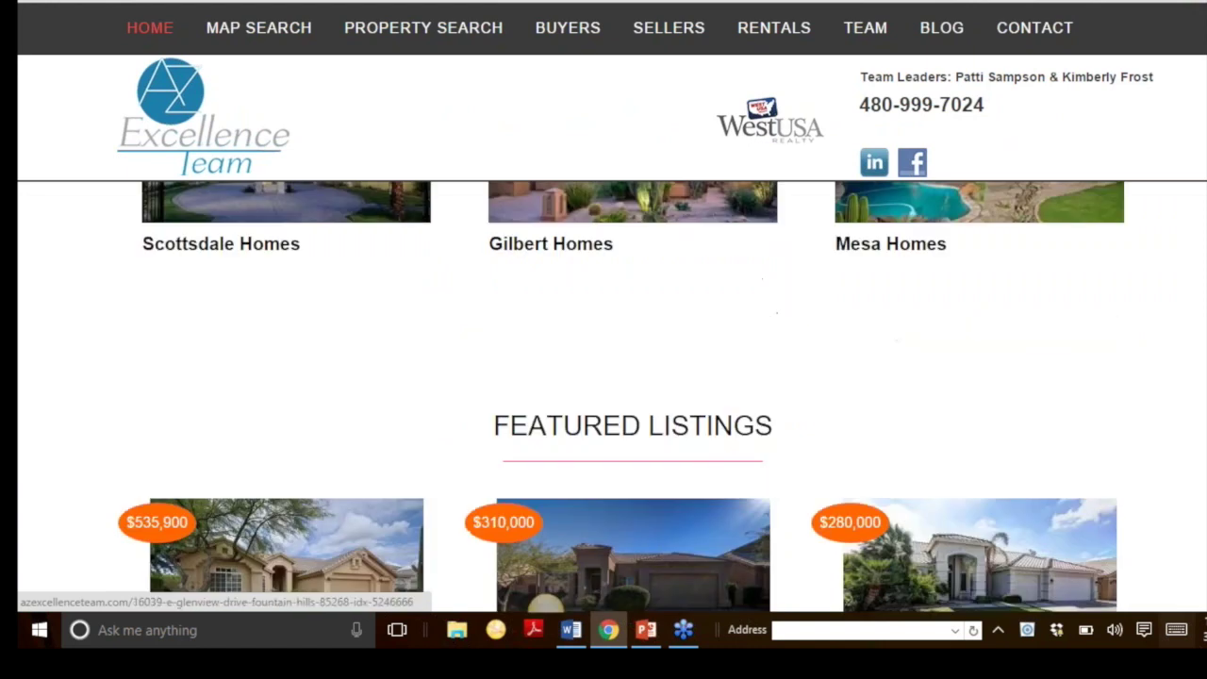
- Open the website's blog page and look through the published Cave Creek condos and townhomes post
{"action": "scroll", "coordinate": [694, 349], "scroll_direction": "up", "scroll_amount": 10}
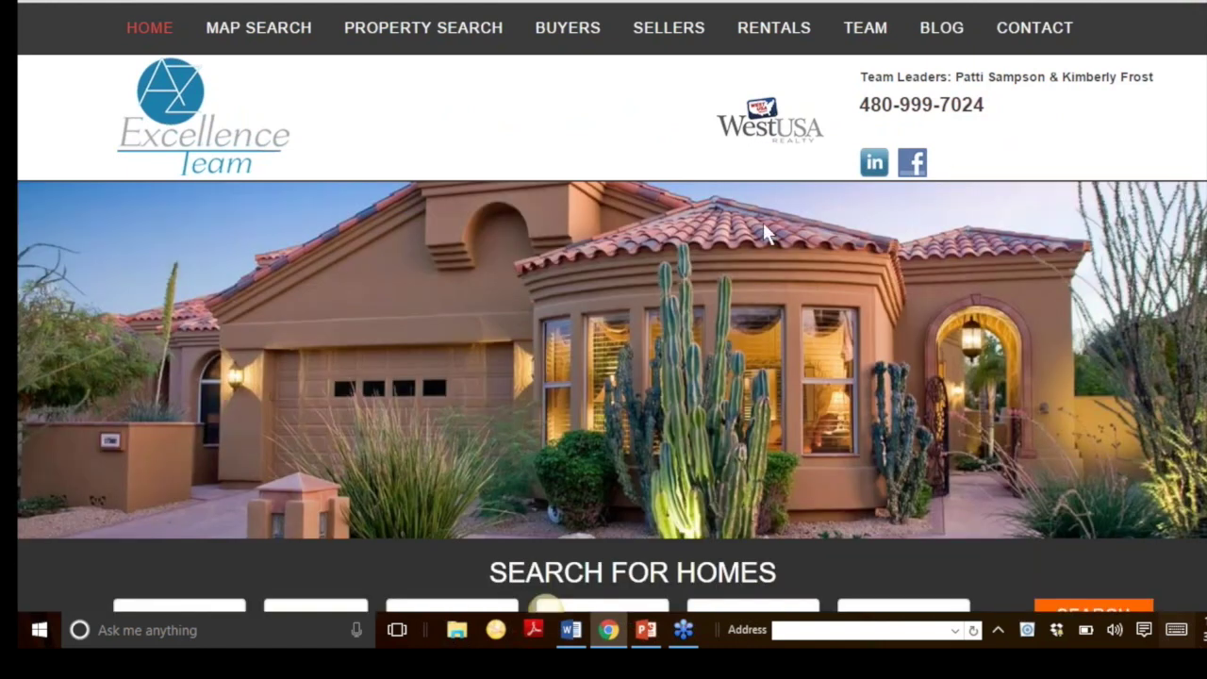
{"action": "mouse_move", "coordinate": [886, 47]}
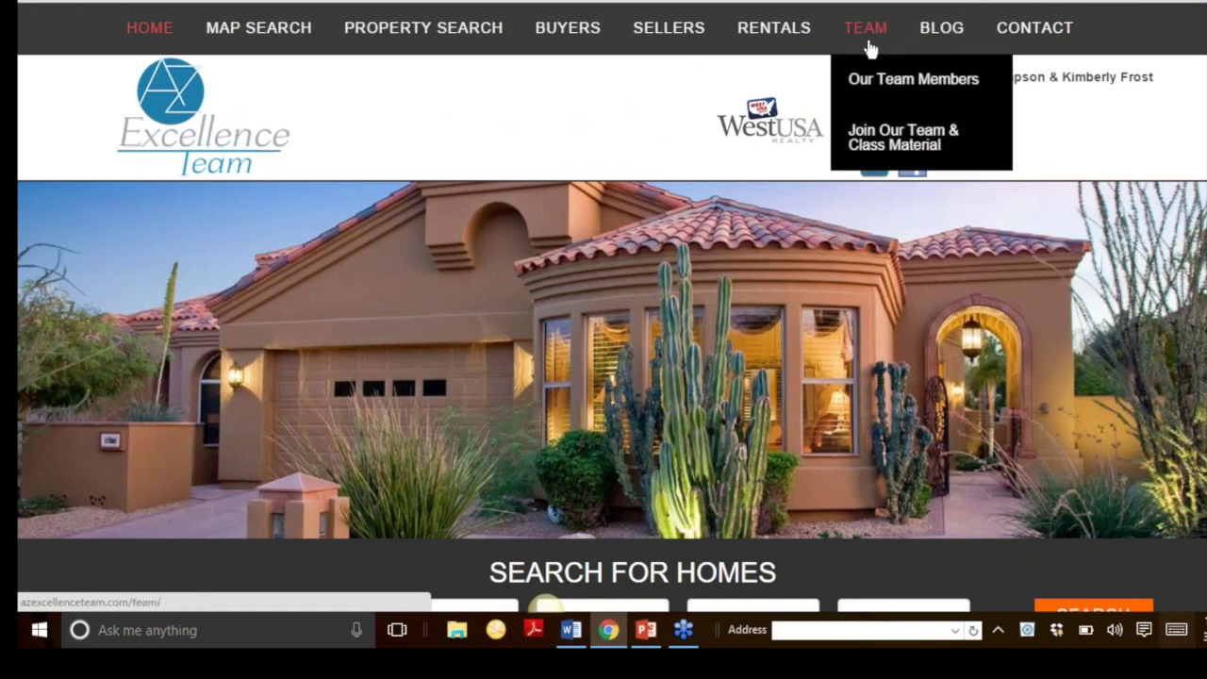
{"action": "mouse_move", "coordinate": [941, 34]}
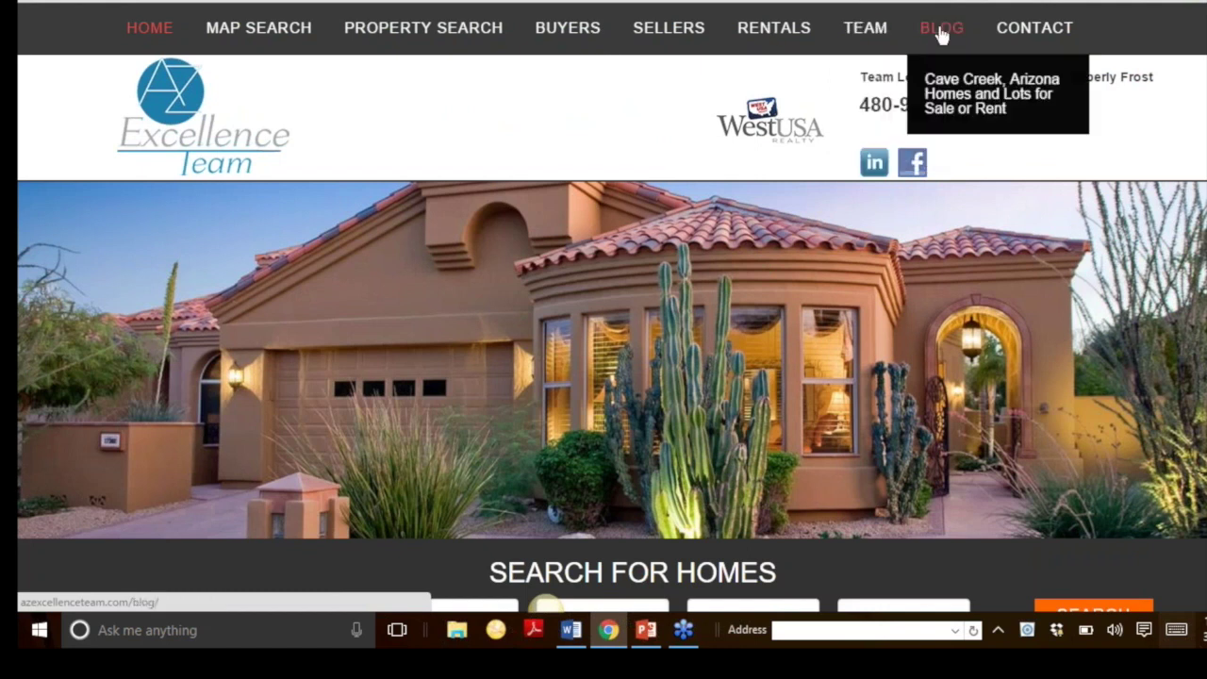
{"action": "left_click", "coordinate": [941, 34]}
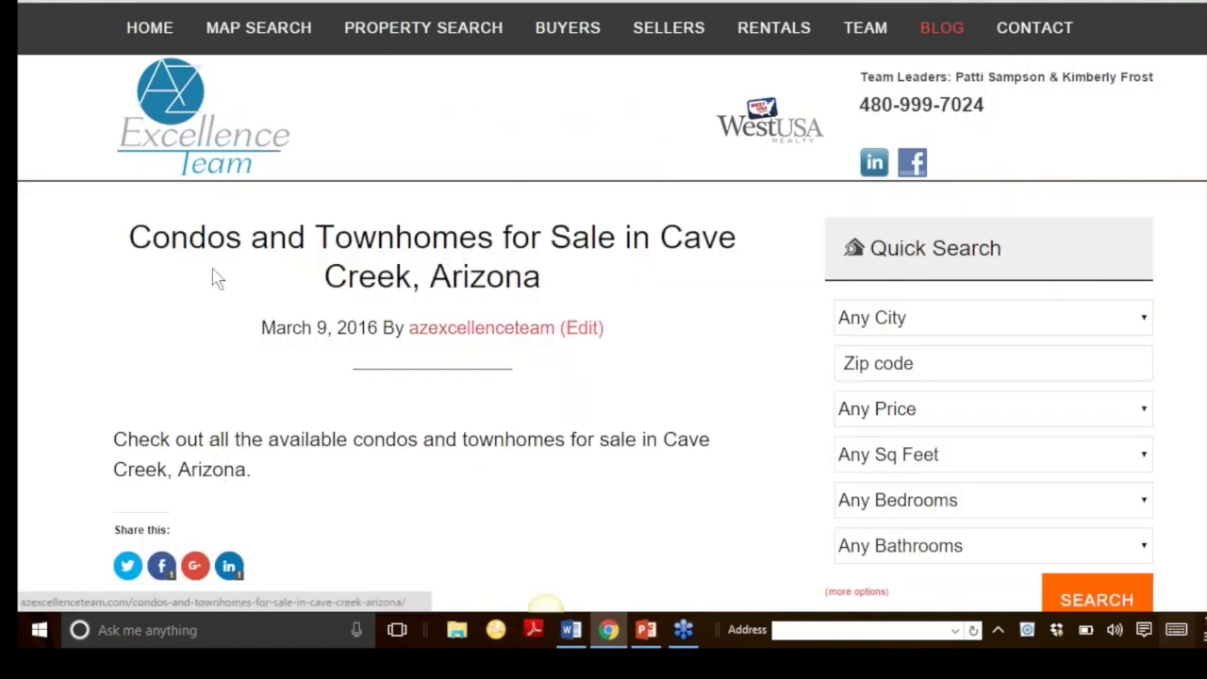
{"action": "scroll", "coordinate": [558, 324], "scroll_direction": "down", "scroll_amount": 2}
{"action": "scroll", "coordinate": [426, 349], "scroll_direction": "down", "scroll_amount": 1}
{"action": "scroll", "coordinate": [424, 345], "scroll_direction": "up", "scroll_amount": 2}
{"action": "scroll", "coordinate": [424, 346], "scroll_direction": "down", "scroll_amount": 3}
{"action": "scroll", "coordinate": [424, 345], "scroll_direction": "down", "scroll_amount": 3}
{"action": "scroll", "coordinate": [468, 383], "scroll_direction": "up", "scroll_amount": 7}
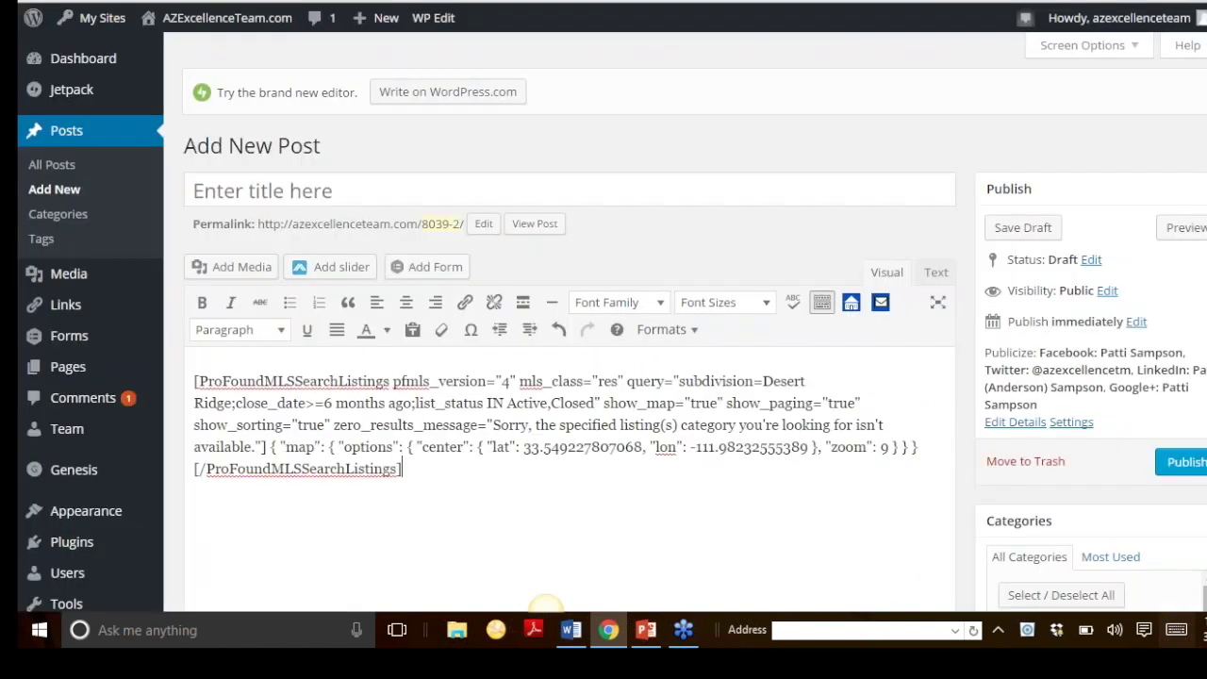
- Leave the current draft for the list of all posts and start a new blank post
{"action": "left_click", "coordinate": [66, 130]}
{"action": "left_click", "coordinate": [660, 133]}
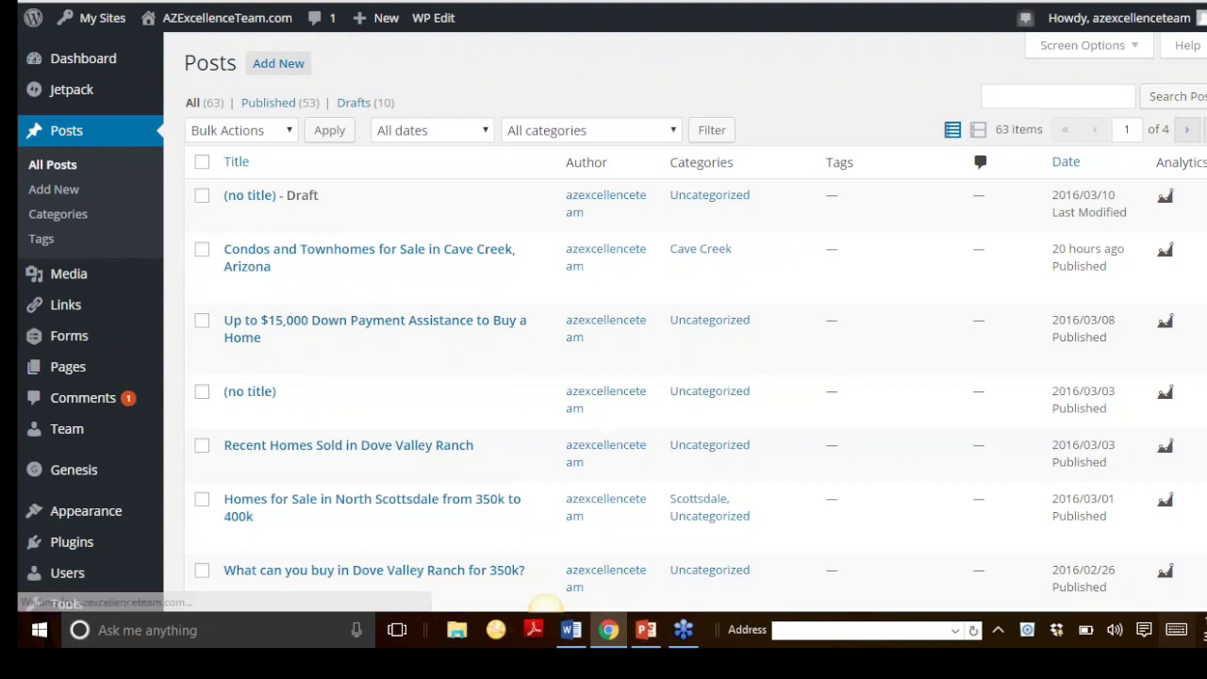
{"action": "left_click", "coordinate": [278, 63]}
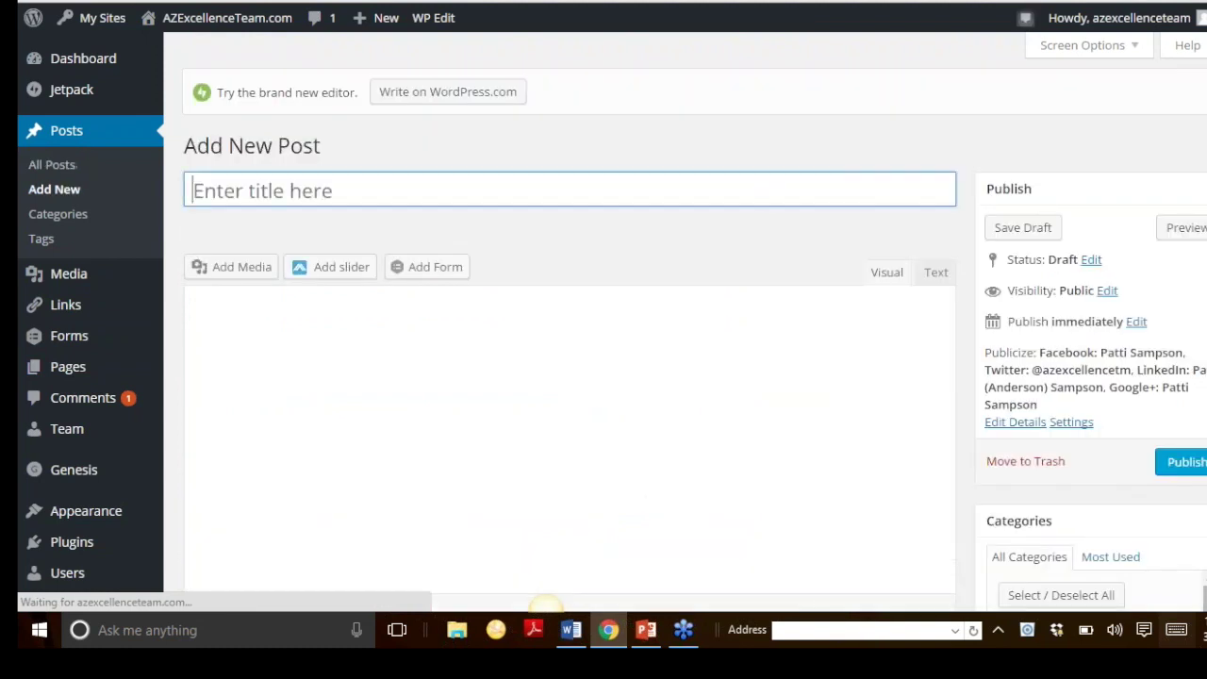
{"action": "left_click", "coordinate": [497, 392]}
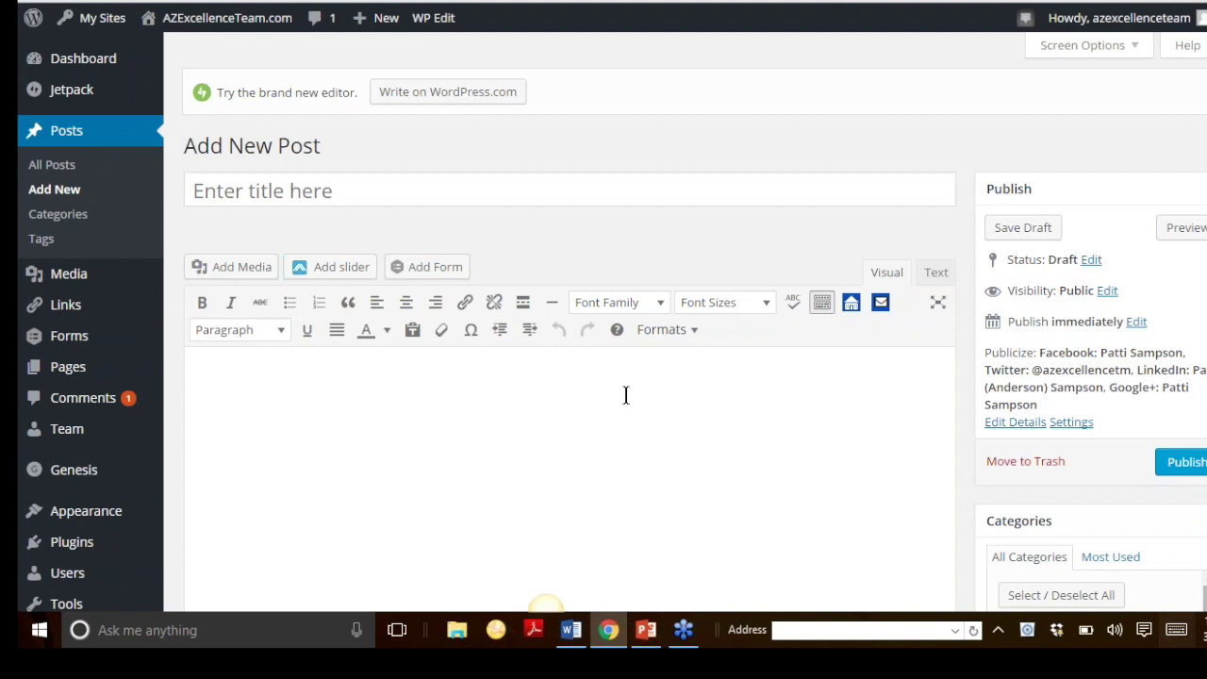
- Title the new post "Four Bedrooms for Sale in Desert Ridge"
{"action": "left_click", "coordinate": [316, 196]}
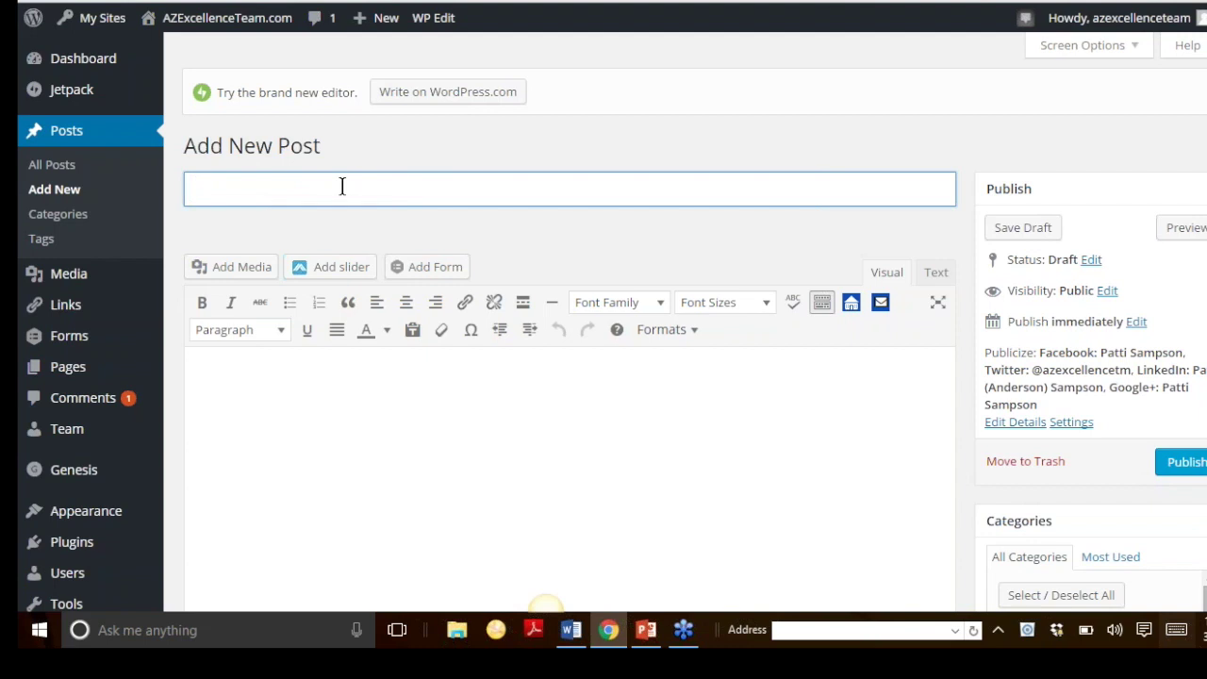
{"action": "type", "text": "4"}
{"action": "key", "text": "BackSpace"}
{"action": "type", "text": "4"}
{"action": "key", "text": "BackSpace"}
{"action": "type", "text": "Four Bedroom"}
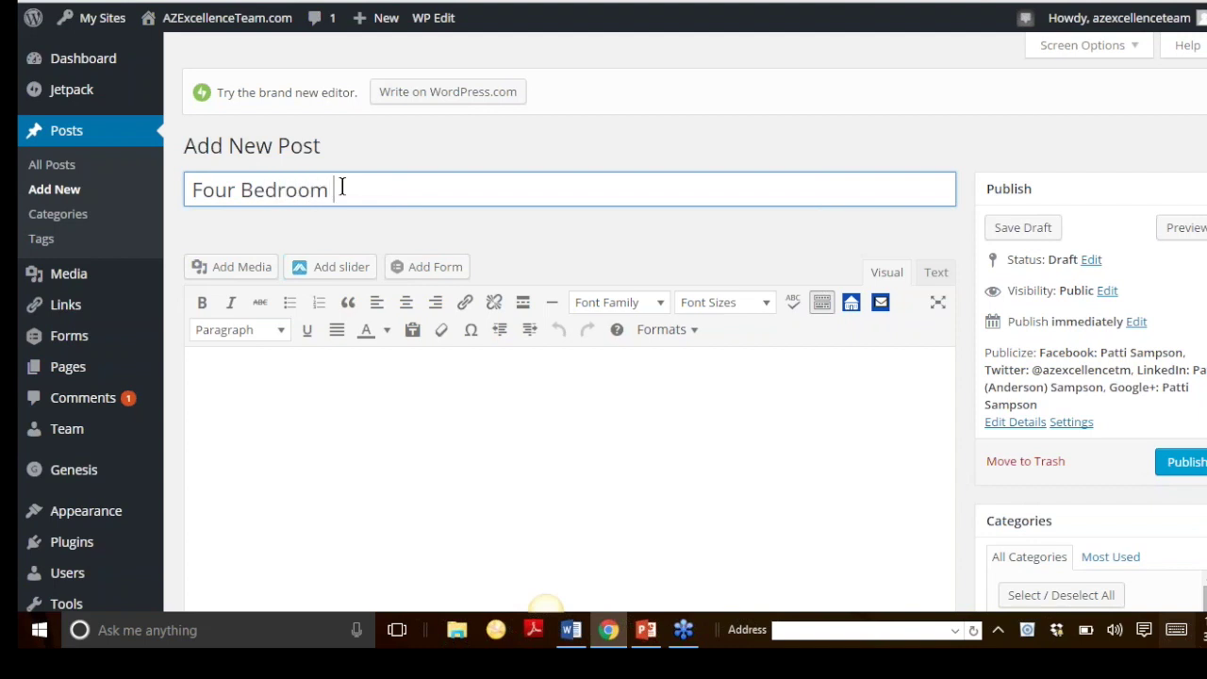
{"action": "key", "text": "BackSpace"}
{"action": "type", "text": "s fr"}
{"action": "key", "text": "BackSpace"}
{"action": "type", "text": "or Sale in Desert"}
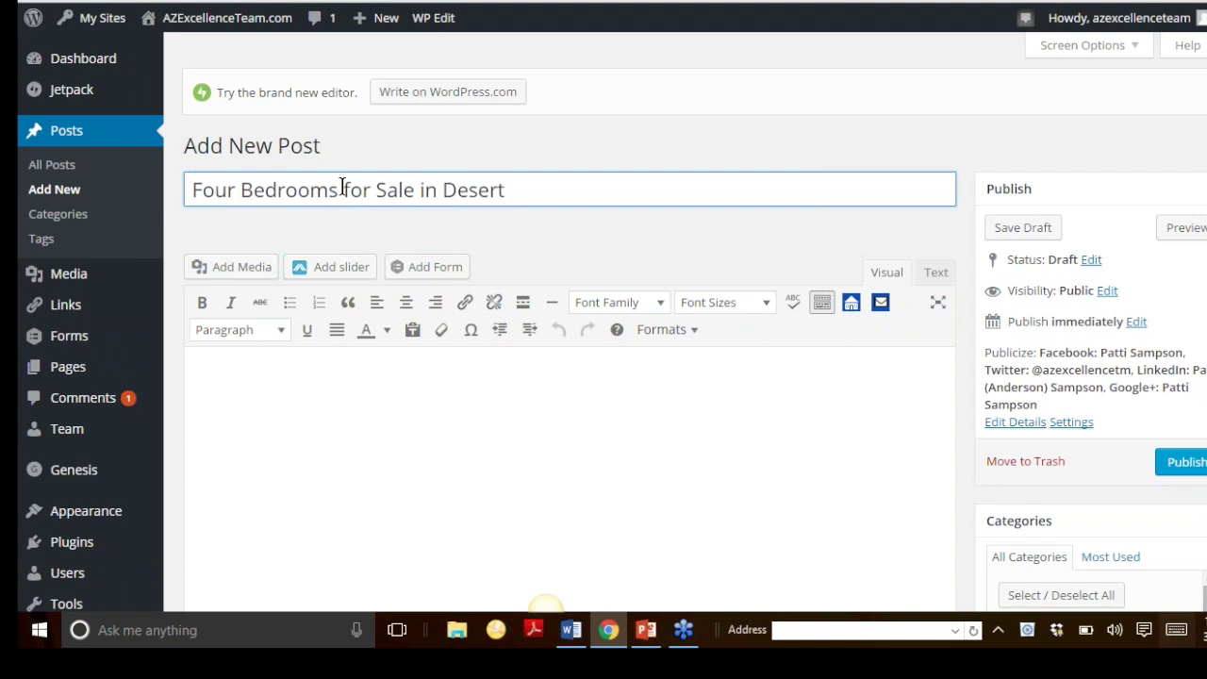
{"action": "type", "text": "Ridge"}
- Write the intro "Here are today's active listings in Desert Ridge in Phoenix, Arizona." in the post body and start a new paragraph
{"action": "left_click", "coordinate": [328, 375]}
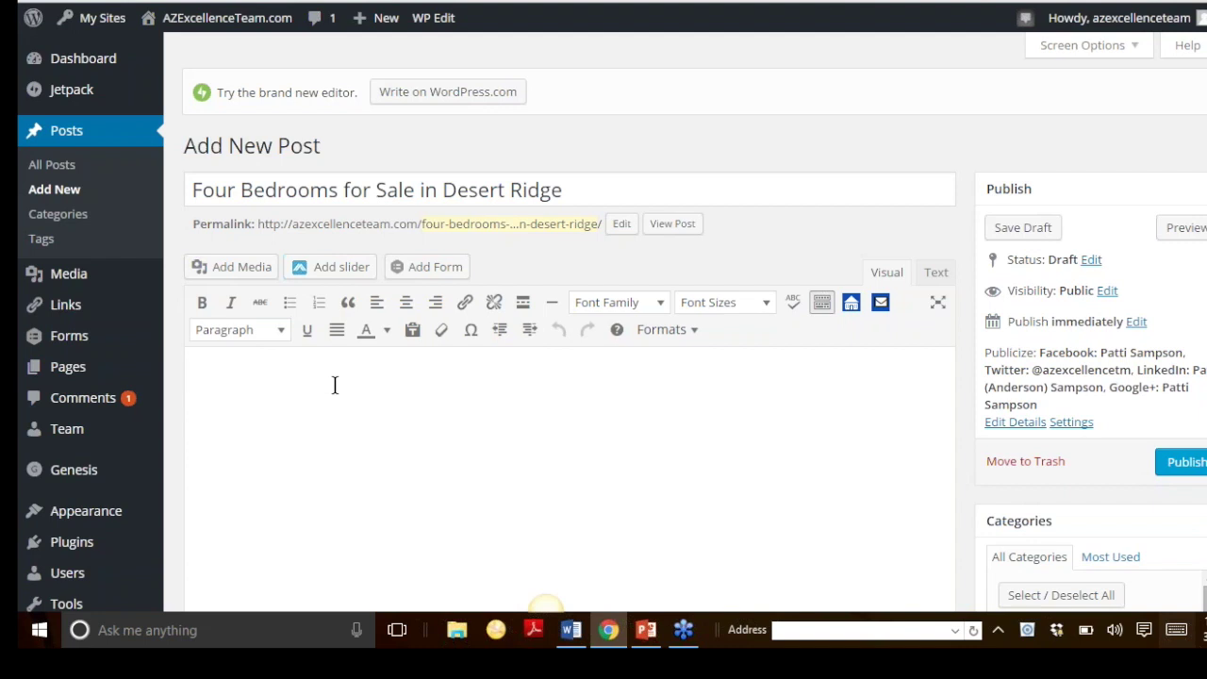
{"action": "type", "text": "Here are today'"}
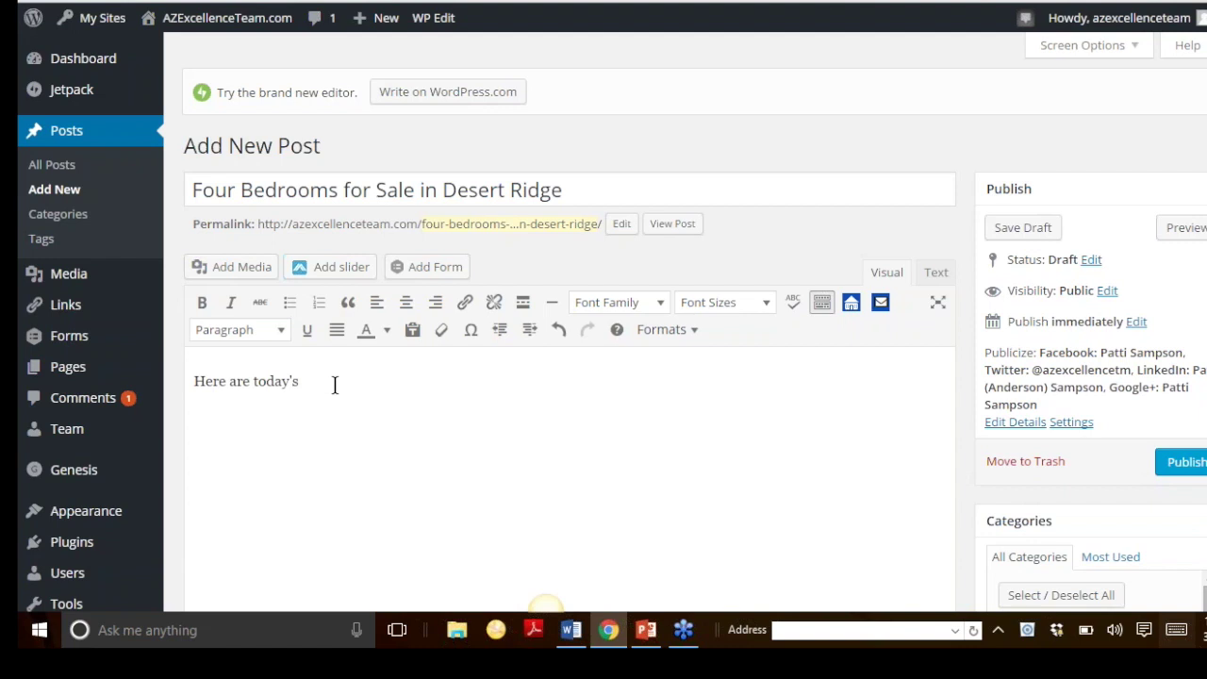
{"action": "type", "text": "s active listings in Desert R"}
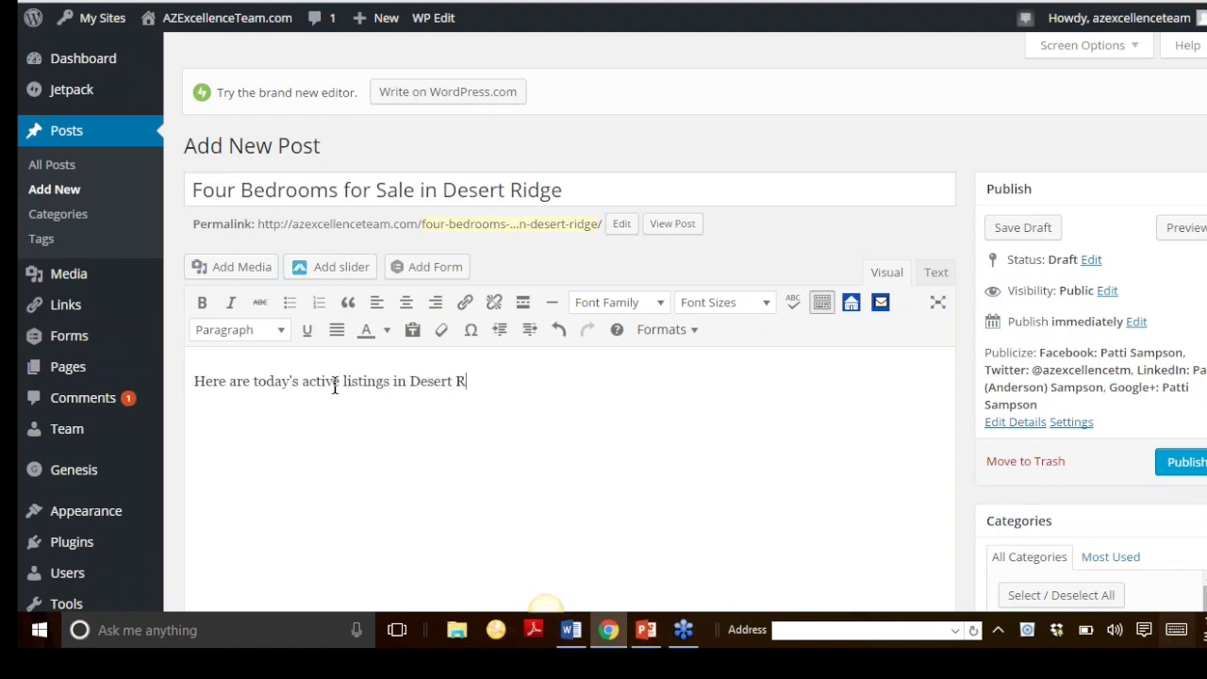
{"action": "type", "text": "idge in Phoenix, Arizona."}
{"action": "key", "text": "Return"}
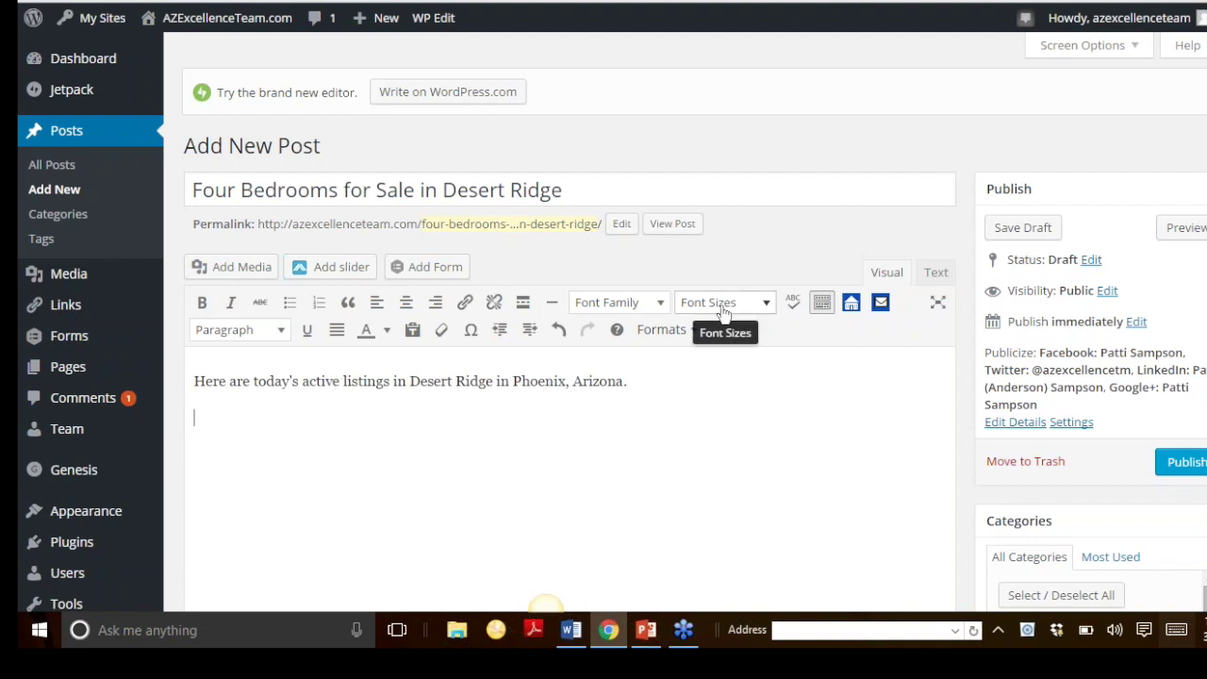
- In the listing shortcode creator, set the subdivision to Desert Ridge and the minimum price to 4
{"action": "left_click", "coordinate": [851, 304]}
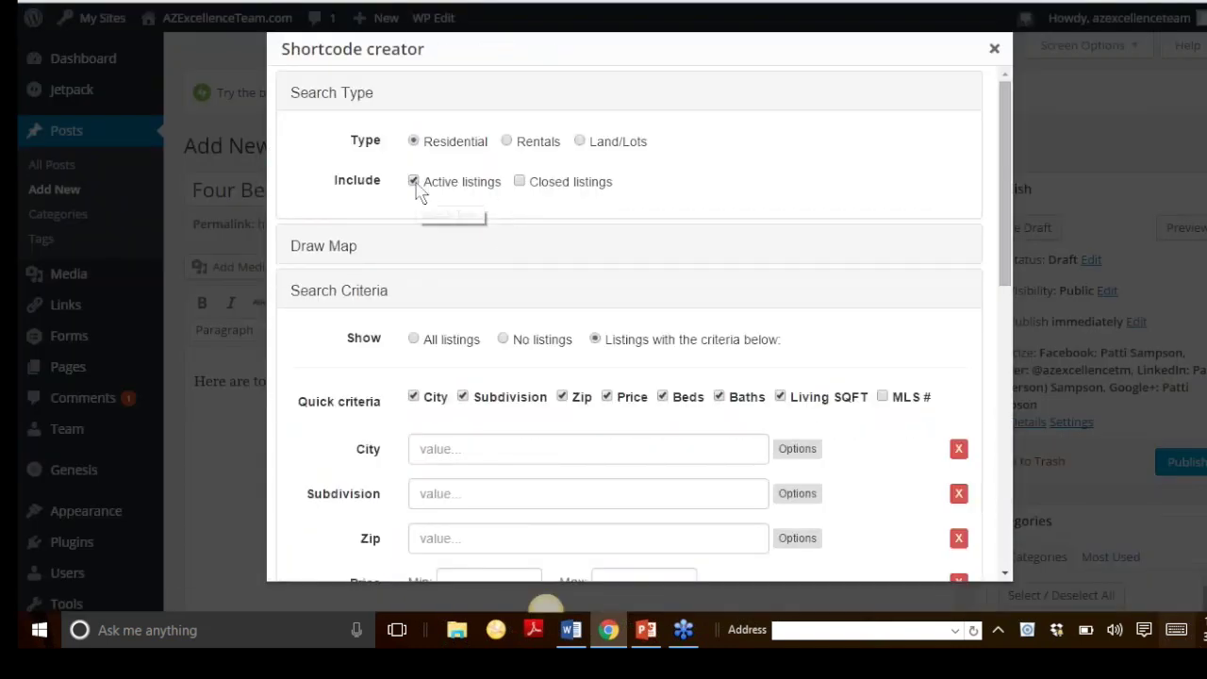
{"action": "scroll", "coordinate": [647, 291], "scroll_direction": "down", "scroll_amount": 2}
{"action": "left_click", "coordinate": [479, 310]}
{"action": "type", "text": "D"}
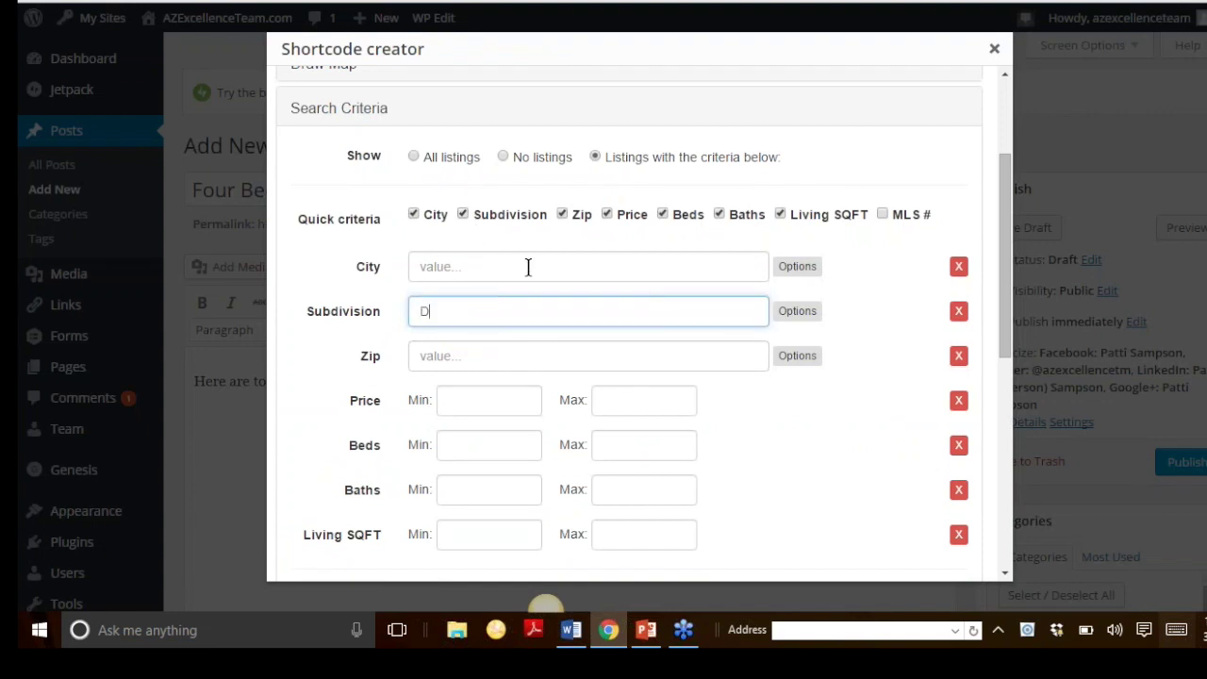
{"action": "type", "text": "esert Ridge"}
{"action": "left_click", "coordinate": [519, 404]}
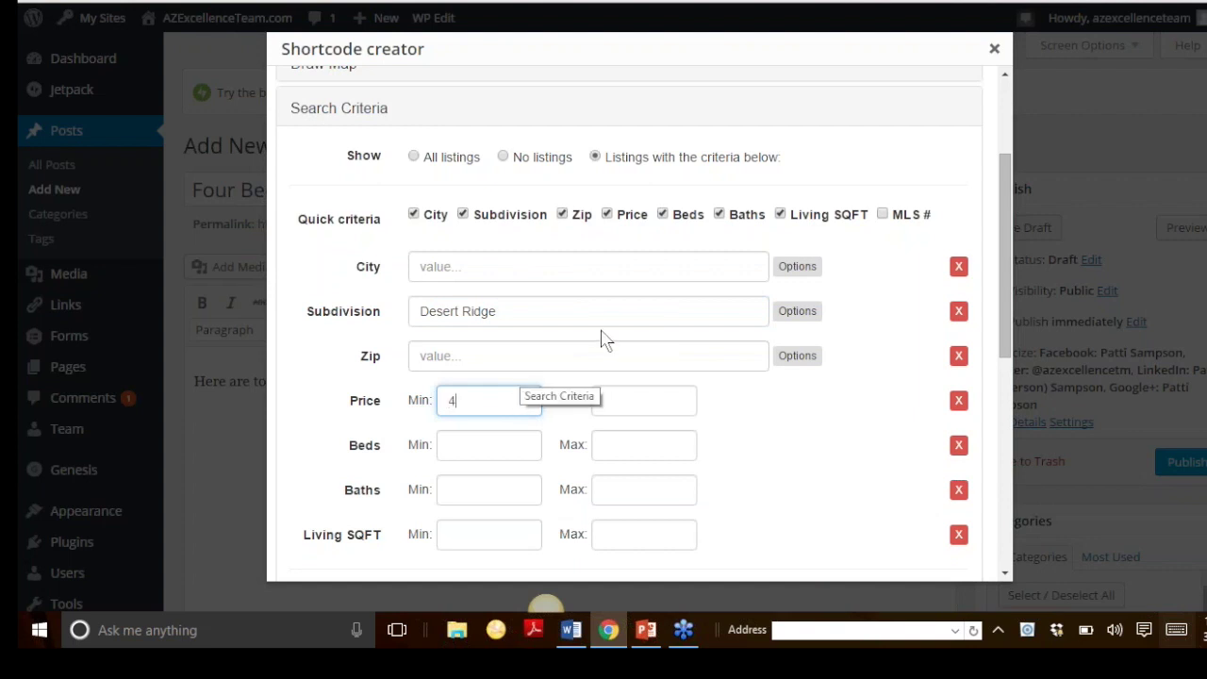
- Check the additional criteria and display options, and insert the listing search shortcode into the post below the intro sentence
{"action": "scroll", "coordinate": [293, 387], "scroll_direction": "down", "scroll_amount": 1}
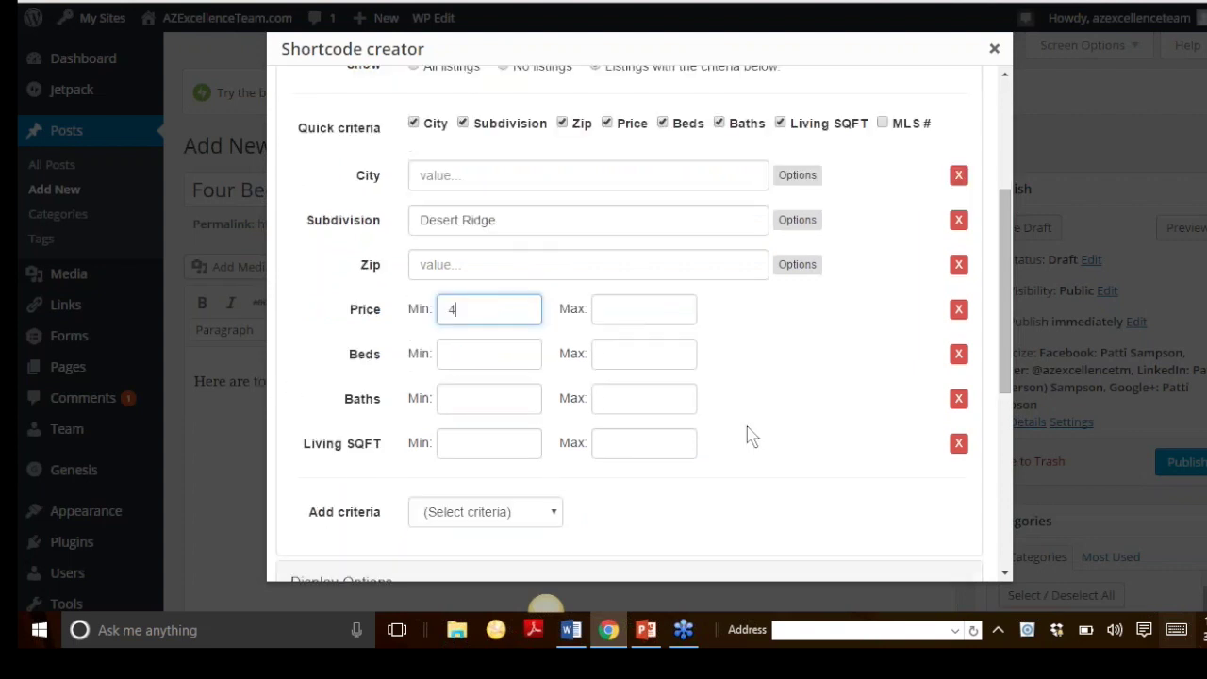
{"action": "left_click", "coordinate": [547, 521]}
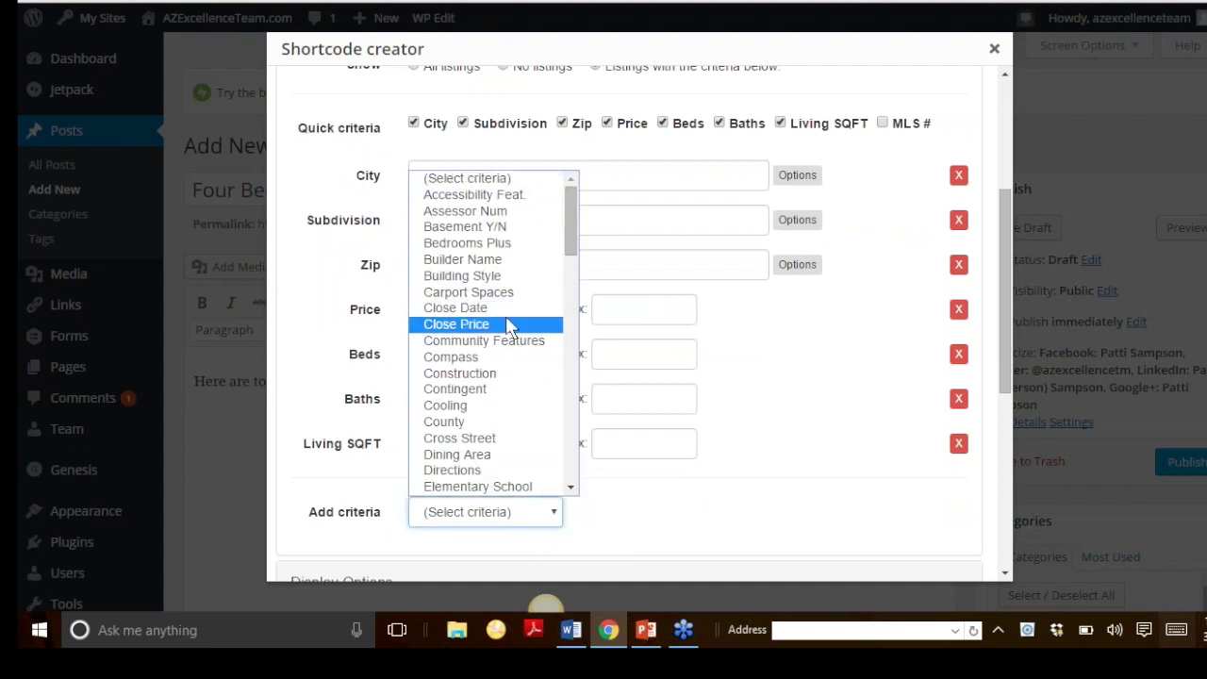
{"action": "left_click", "coordinate": [840, 496]}
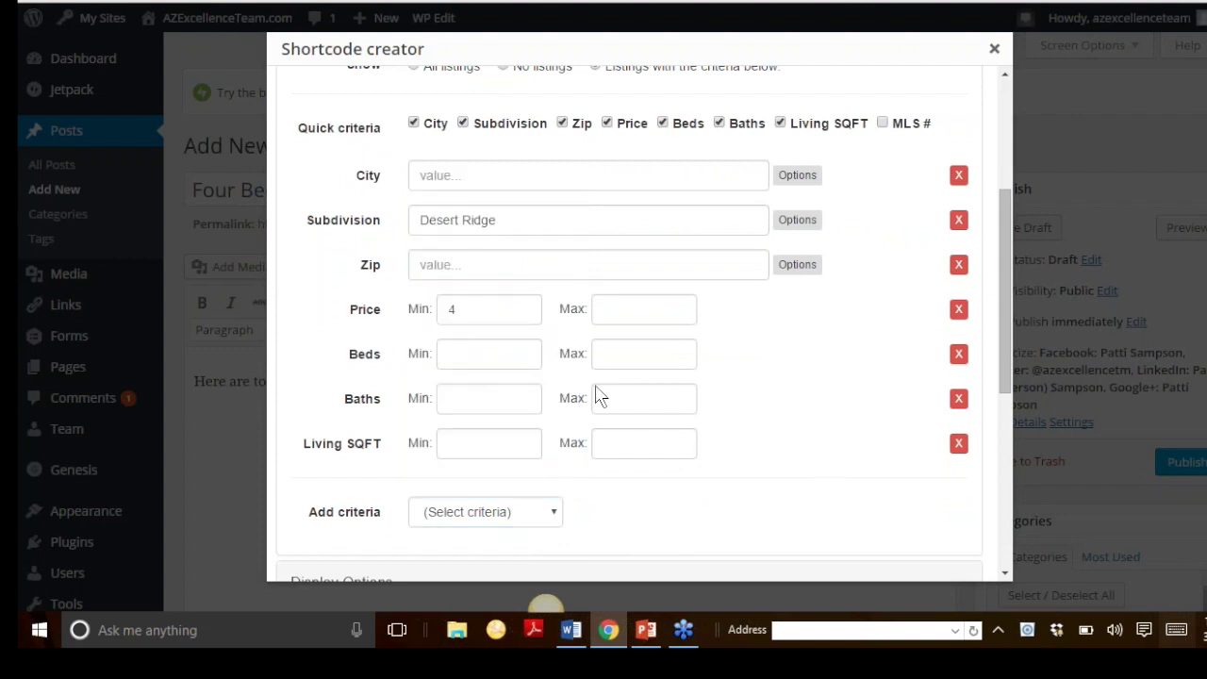
{"action": "scroll", "coordinate": [745, 427], "scroll_direction": "down", "scroll_amount": 2}
{"action": "scroll", "coordinate": [593, 444], "scroll_direction": "up", "scroll_amount": 2}
{"action": "scroll", "coordinate": [628, 385], "scroll_direction": "down", "scroll_amount": 2}
{"action": "scroll", "coordinate": [562, 456], "scroll_direction": "down", "scroll_amount": 3}
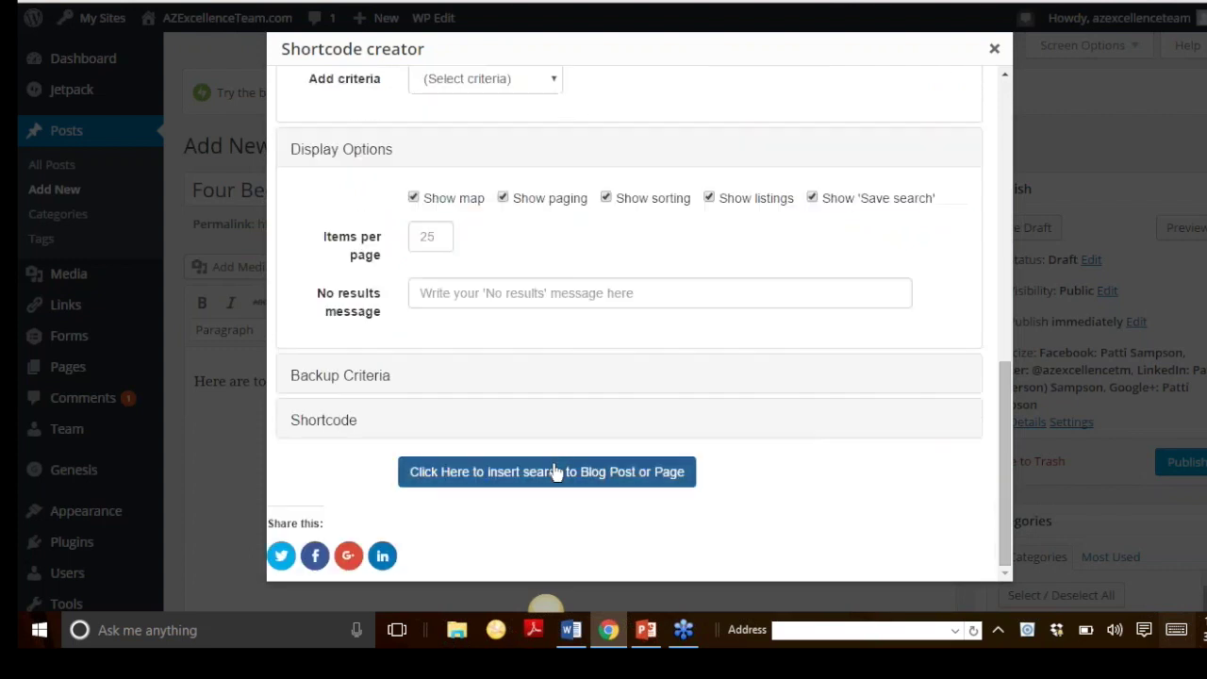
{"action": "left_click", "coordinate": [555, 472]}
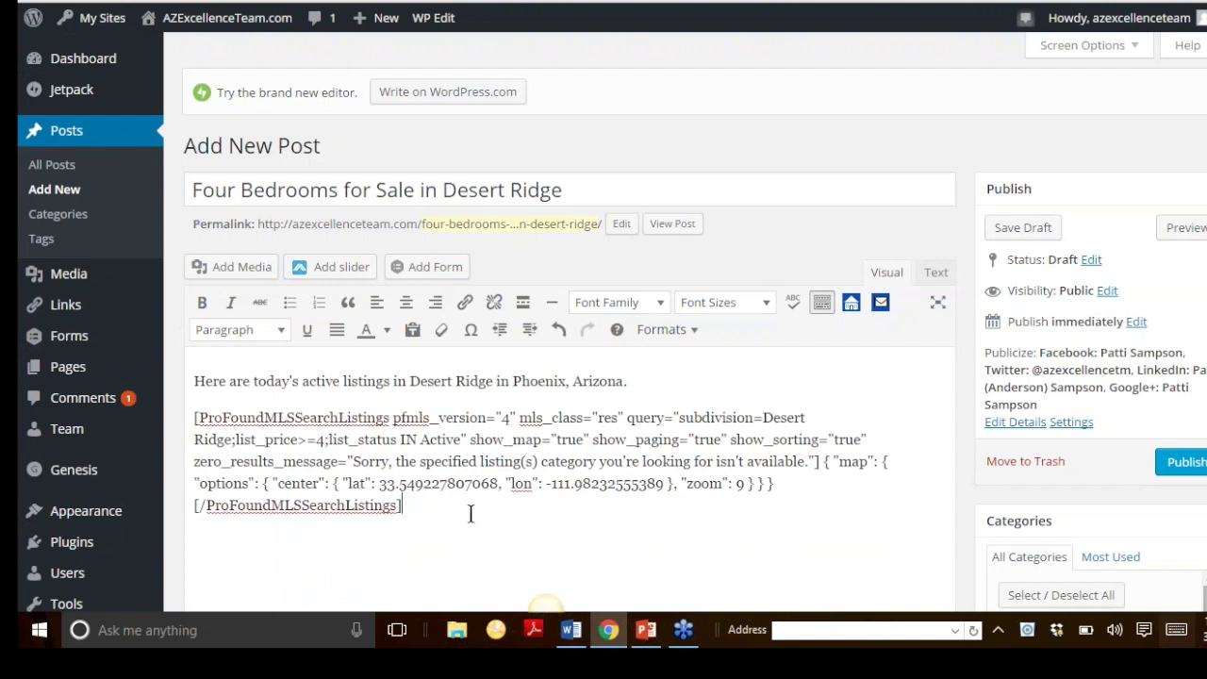
- Preview the post and examine its intro, sorting options, map and property listings
{"action": "left_click", "coordinate": [1190, 237]}
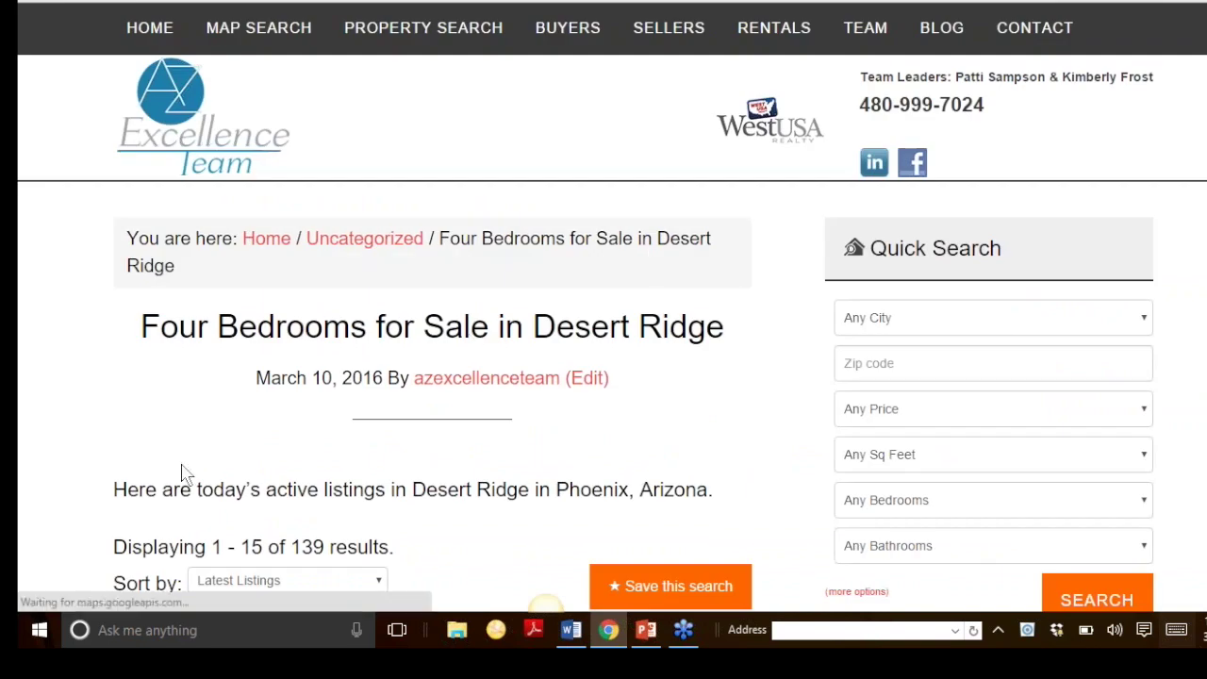
{"action": "scroll", "coordinate": [253, 343], "scroll_direction": "down", "scroll_amount": 2}
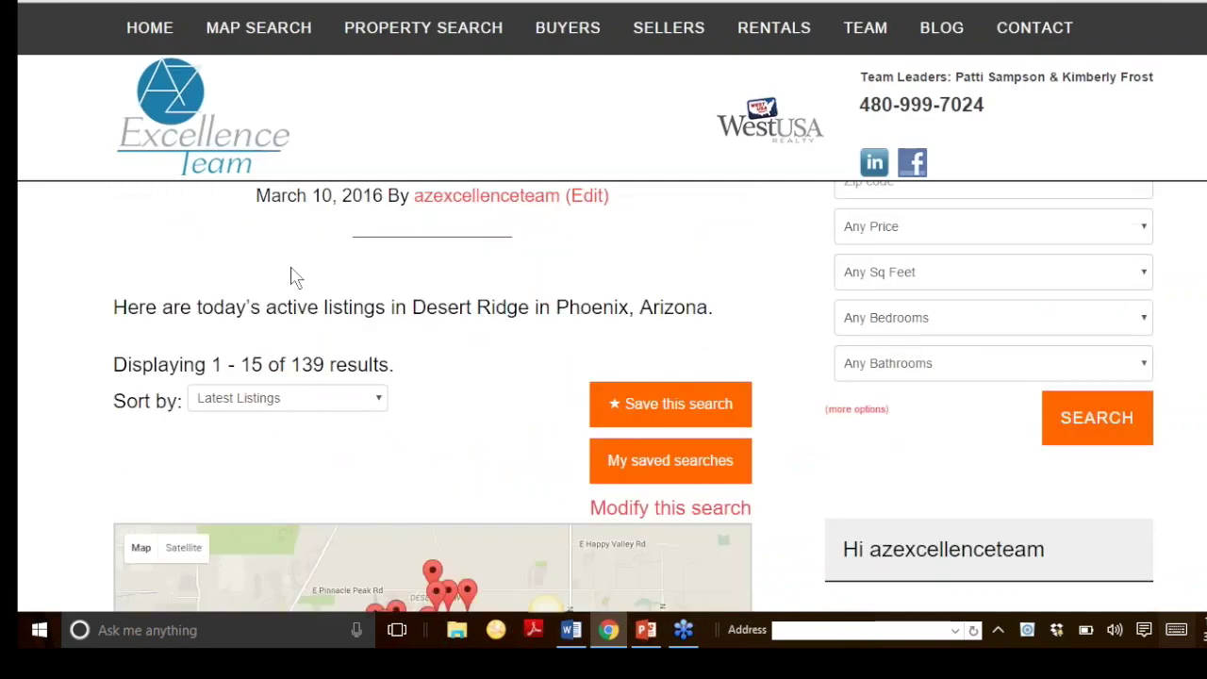
{"action": "scroll", "coordinate": [283, 293], "scroll_direction": "up", "scroll_amount": 1}
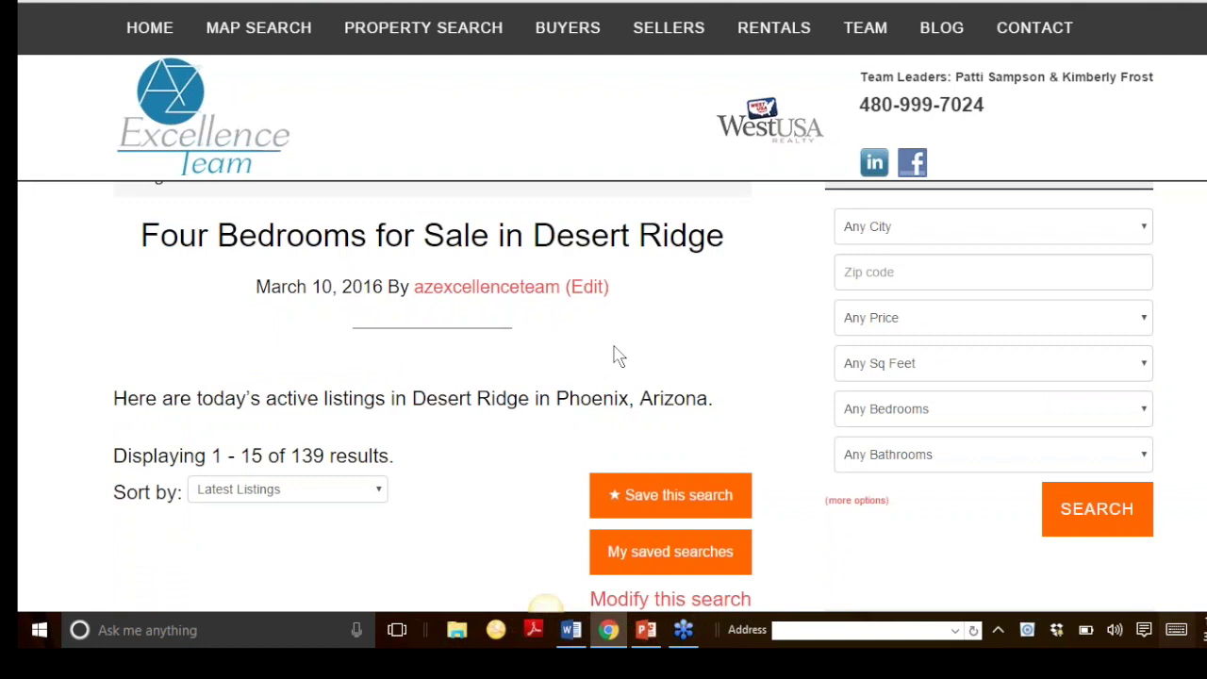
{"action": "scroll", "coordinate": [617, 353], "scroll_direction": "down", "scroll_amount": 3}
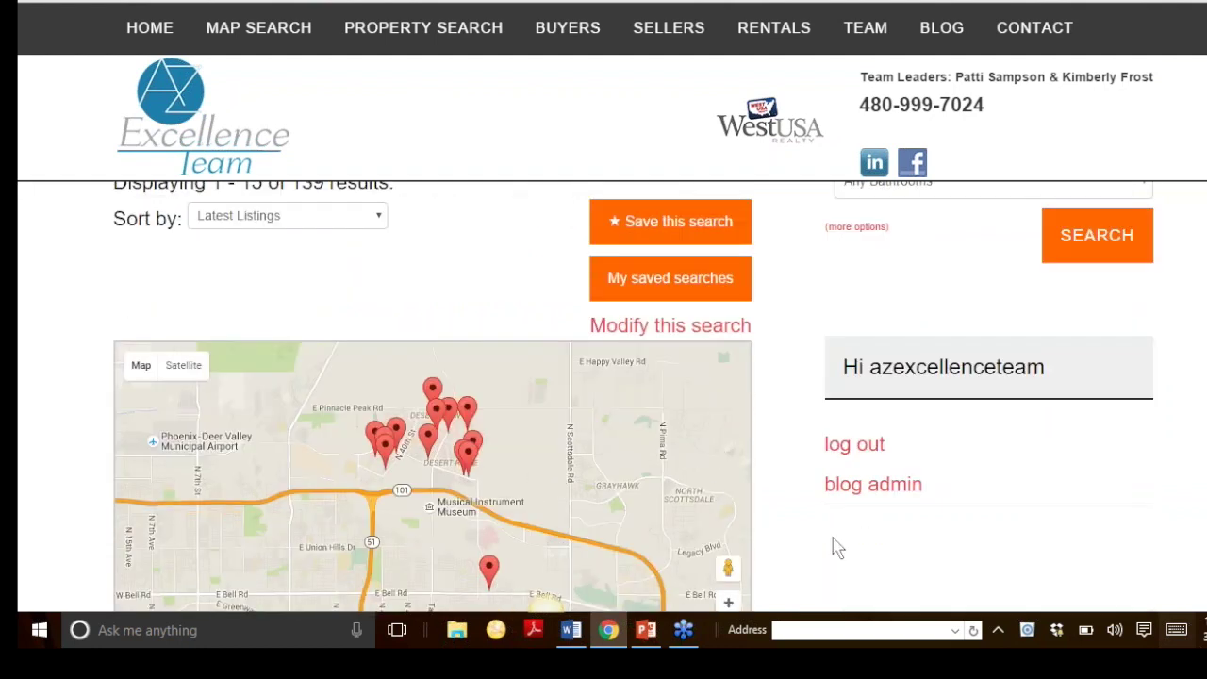
{"action": "scroll", "coordinate": [838, 547], "scroll_direction": "down", "scroll_amount": 8}
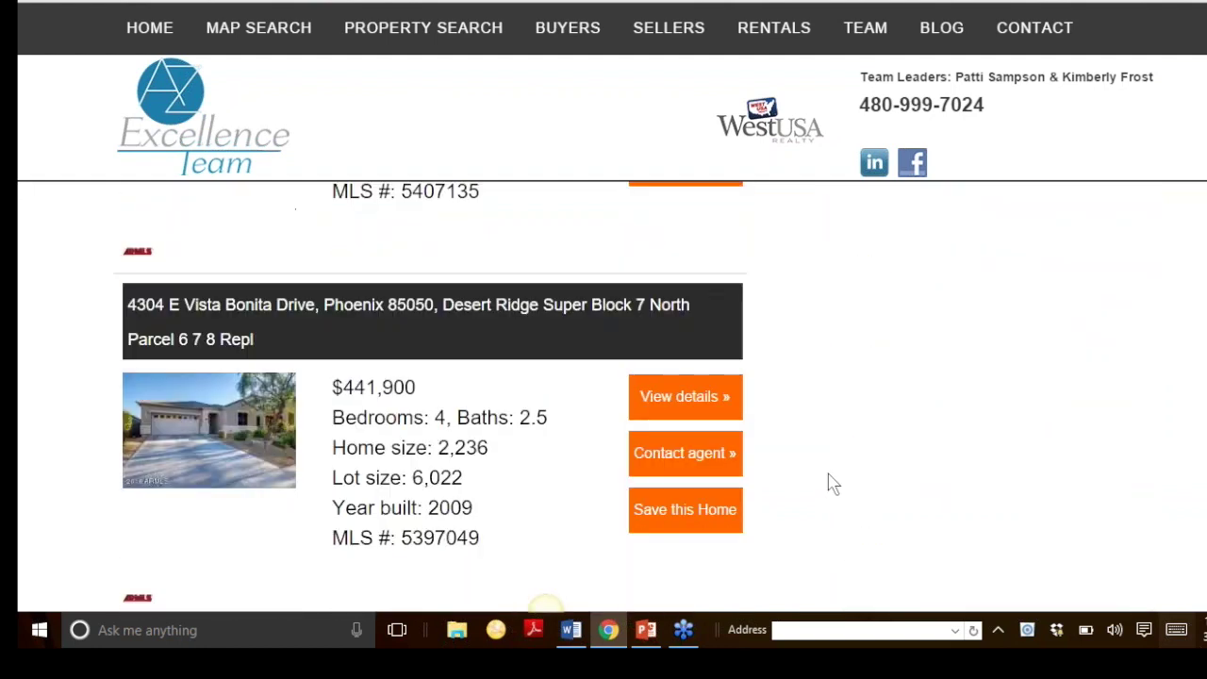
{"action": "scroll", "coordinate": [830, 487], "scroll_direction": "up", "scroll_amount": 10}
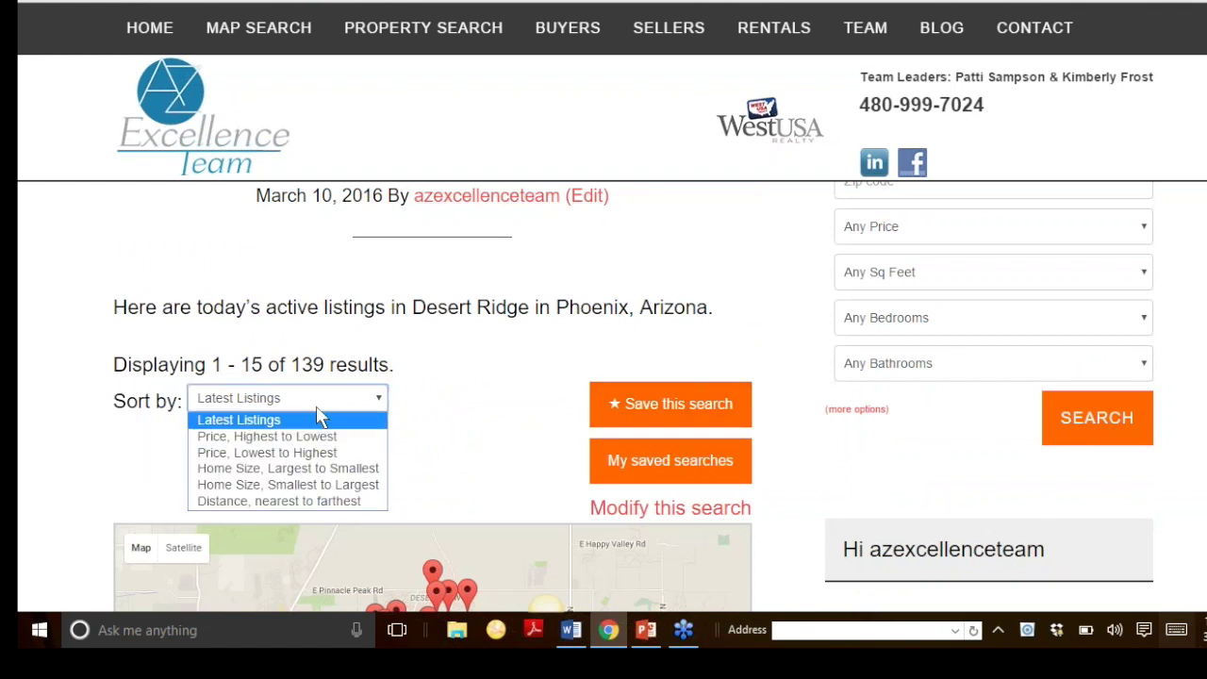
{"action": "left_click", "coordinate": [339, 402]}
{"action": "scroll", "coordinate": [875, 448], "scroll_direction": "down", "scroll_amount": 7}
{"action": "scroll", "coordinate": [872, 445], "scroll_direction": "down", "scroll_amount": 8}
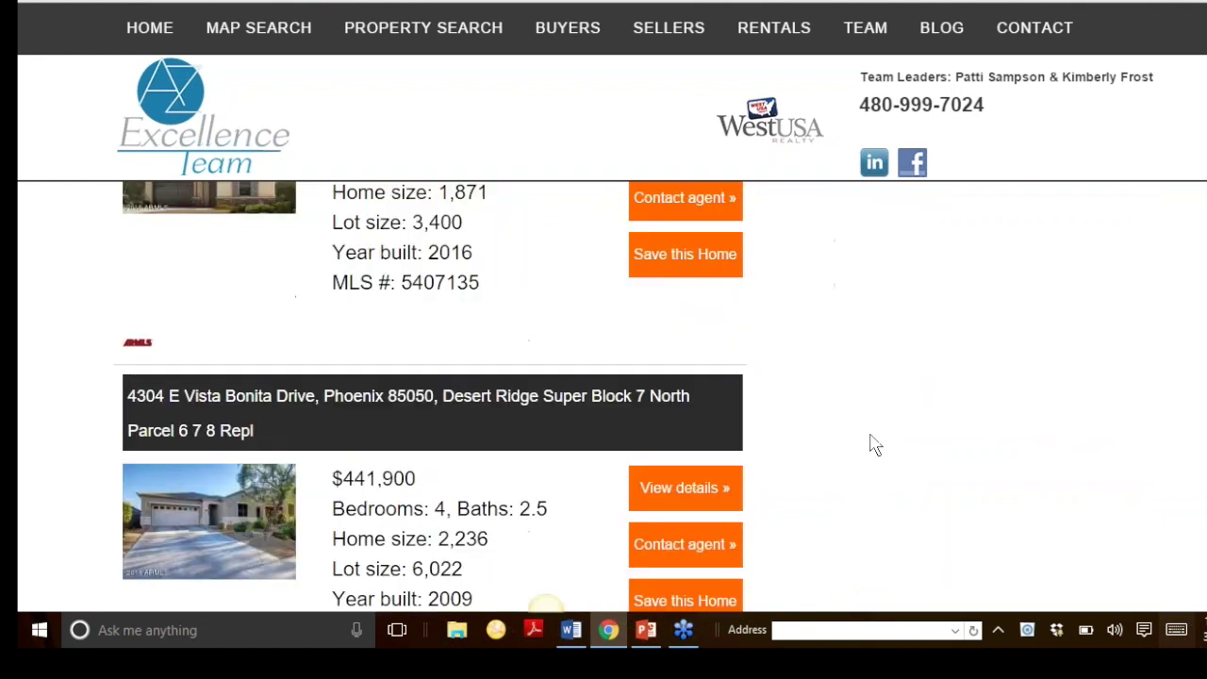
{"action": "scroll", "coordinate": [888, 429], "scroll_direction": "up", "scroll_amount": 6}
{"action": "scroll", "coordinate": [894, 427], "scroll_direction": "up", "scroll_amount": 5}
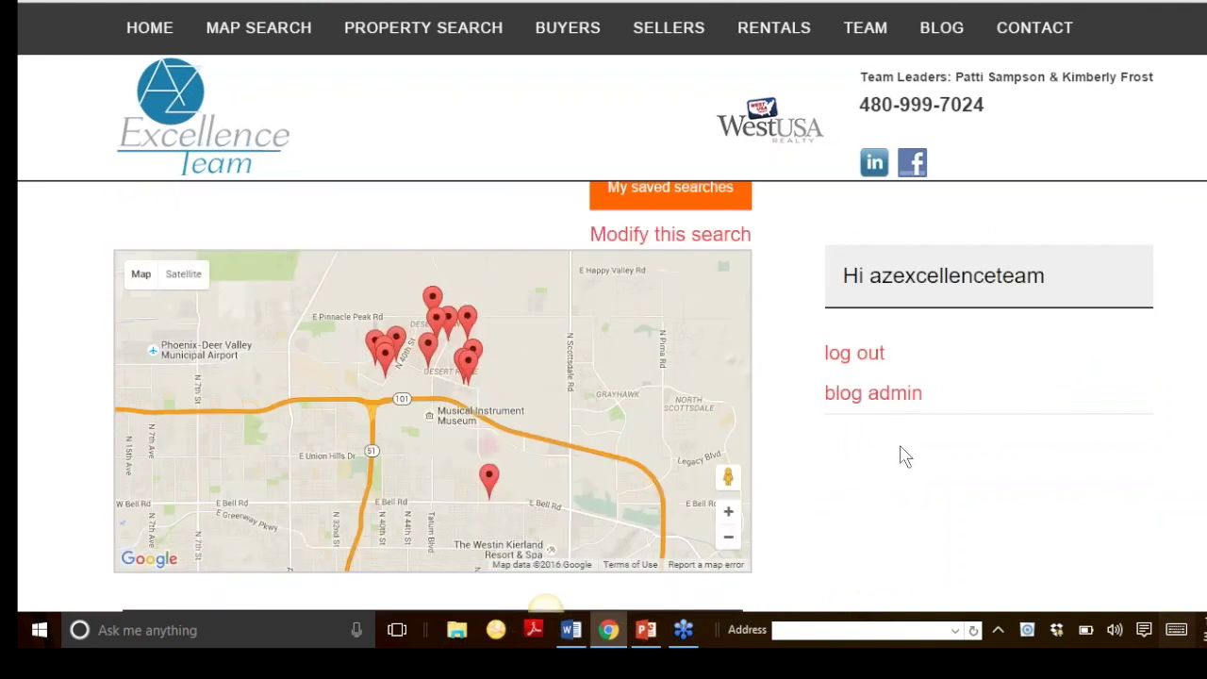
{"action": "scroll", "coordinate": [896, 443], "scroll_direction": "up", "scroll_amount": 5}
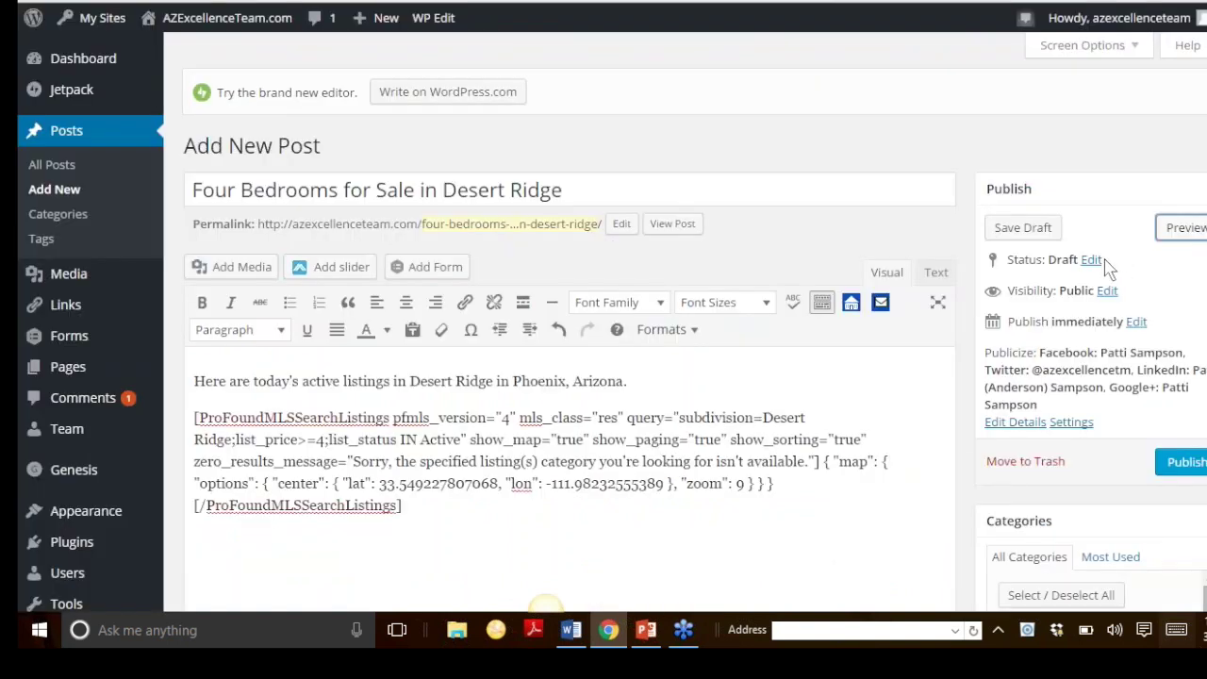
- Insert the image Scottsdale_condos.png from the media library into the post below the intro sentence
{"action": "left_click", "coordinate": [676, 378]}
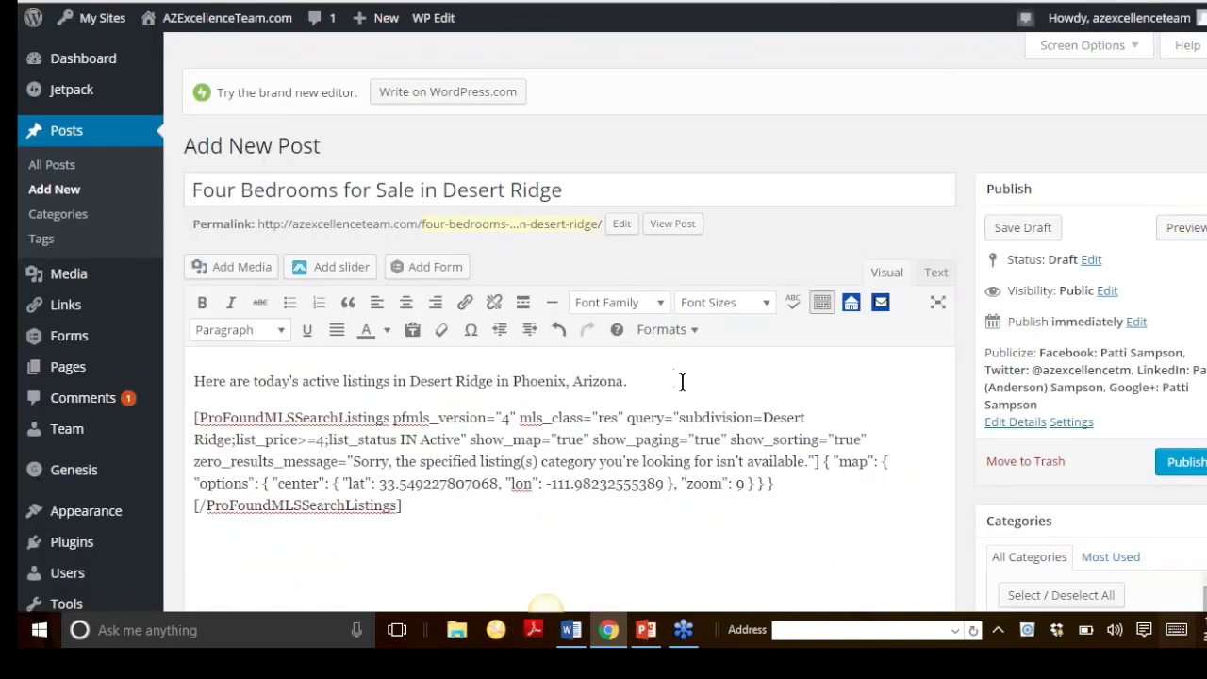
{"action": "left_click", "coordinate": [249, 269]}
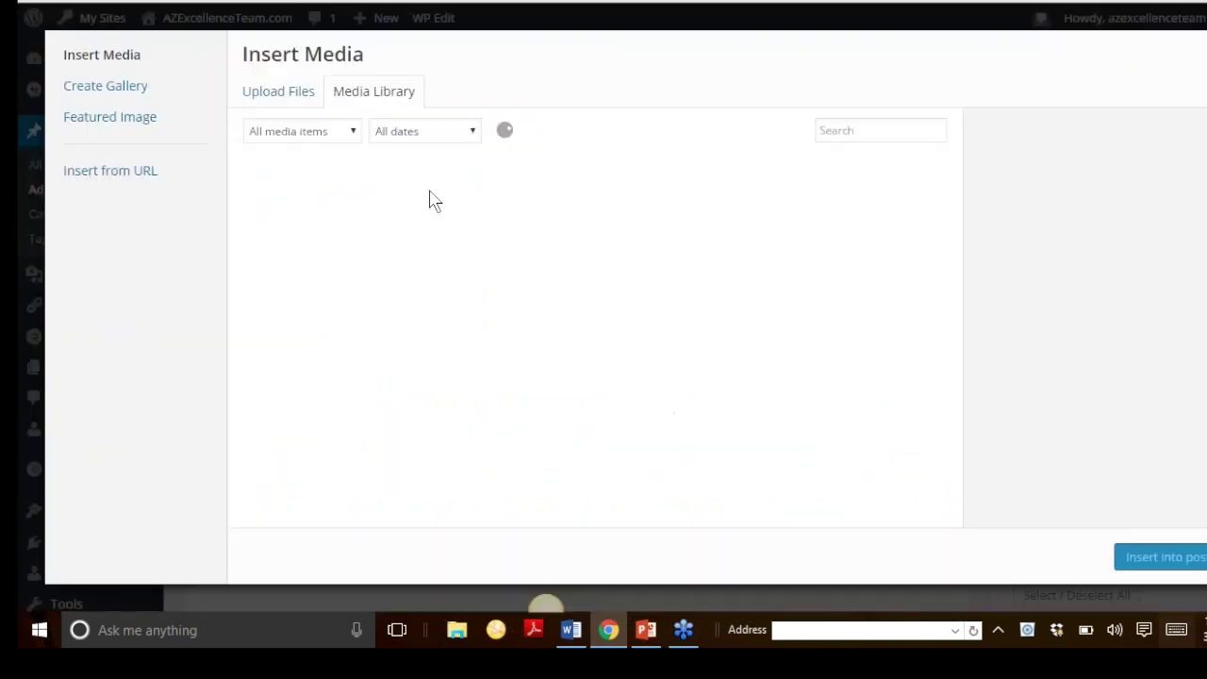
{"action": "scroll", "coordinate": [722, 302], "scroll_direction": "down", "scroll_amount": 6}
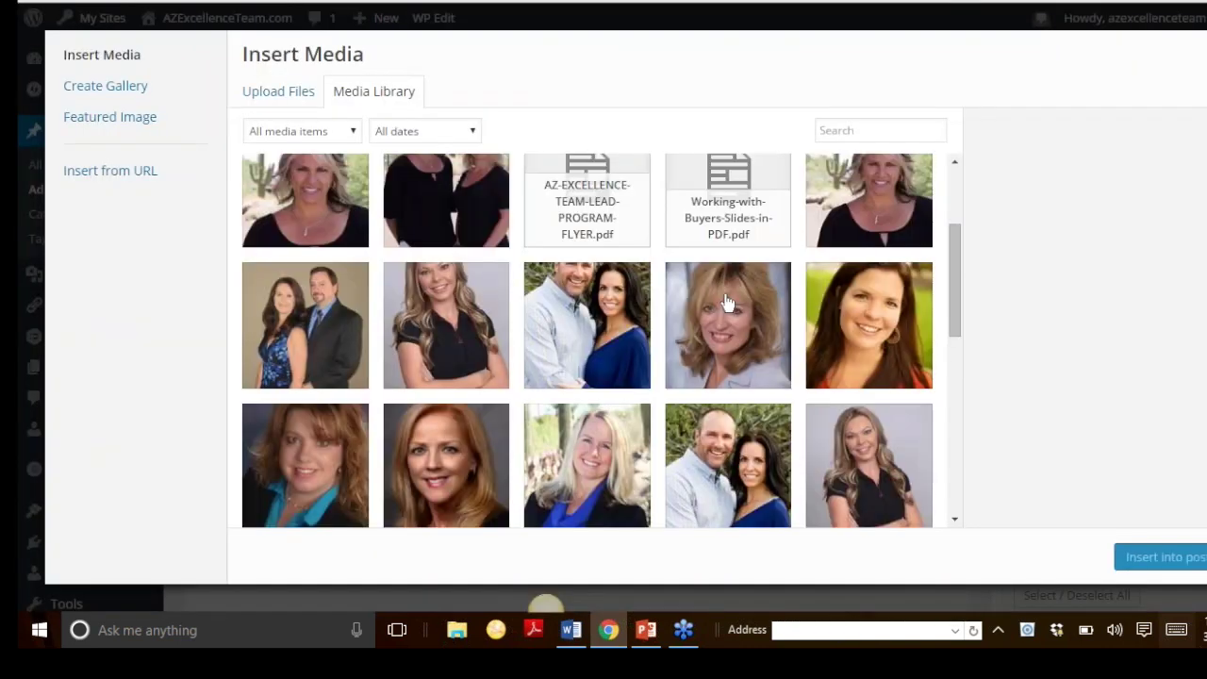
{"action": "scroll", "coordinate": [726, 301], "scroll_direction": "down", "scroll_amount": 5}
{"action": "scroll", "coordinate": [726, 300], "scroll_direction": "up", "scroll_amount": 1}
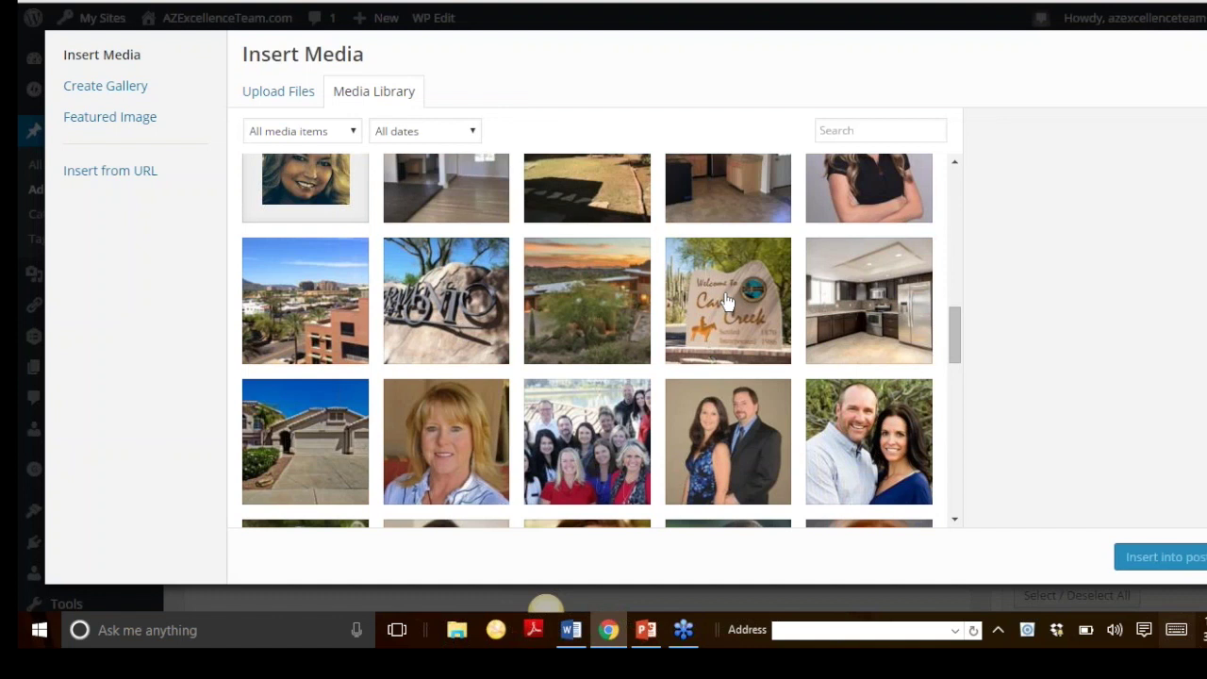
{"action": "scroll", "coordinate": [726, 297], "scroll_direction": "down", "scroll_amount": 2}
{"action": "scroll", "coordinate": [726, 297], "scroll_direction": "up", "scroll_amount": 2}
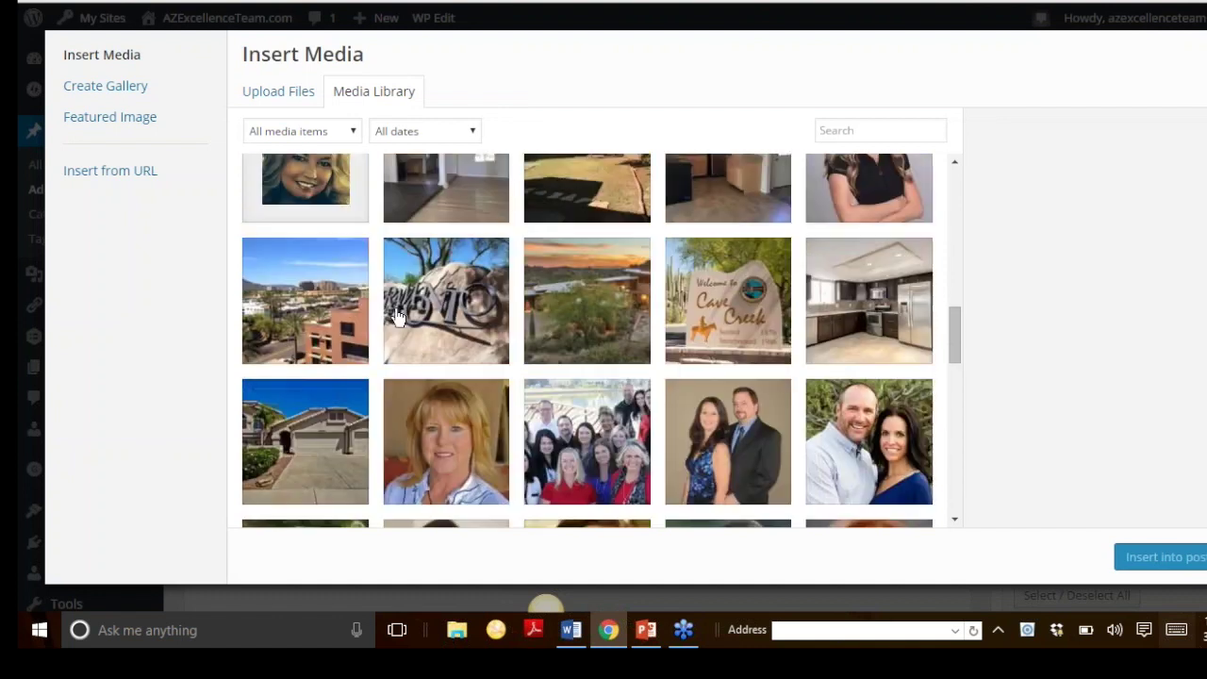
{"action": "left_click", "coordinate": [344, 294]}
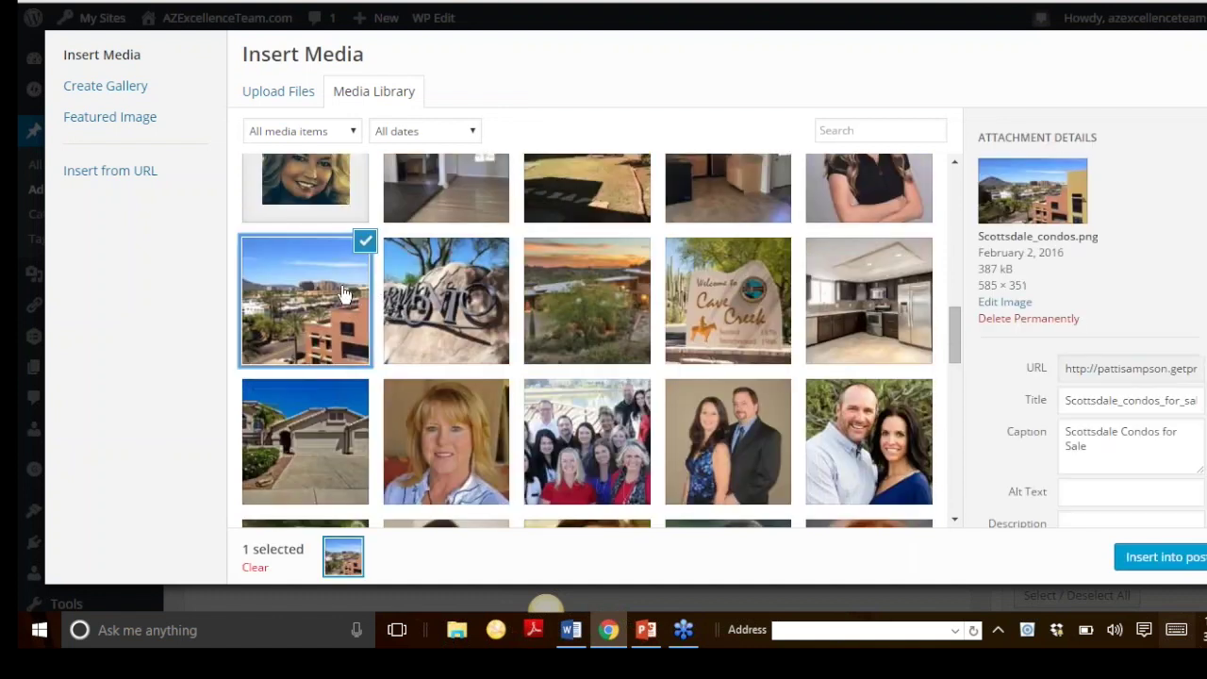
{"action": "left_click", "coordinate": [1165, 558]}
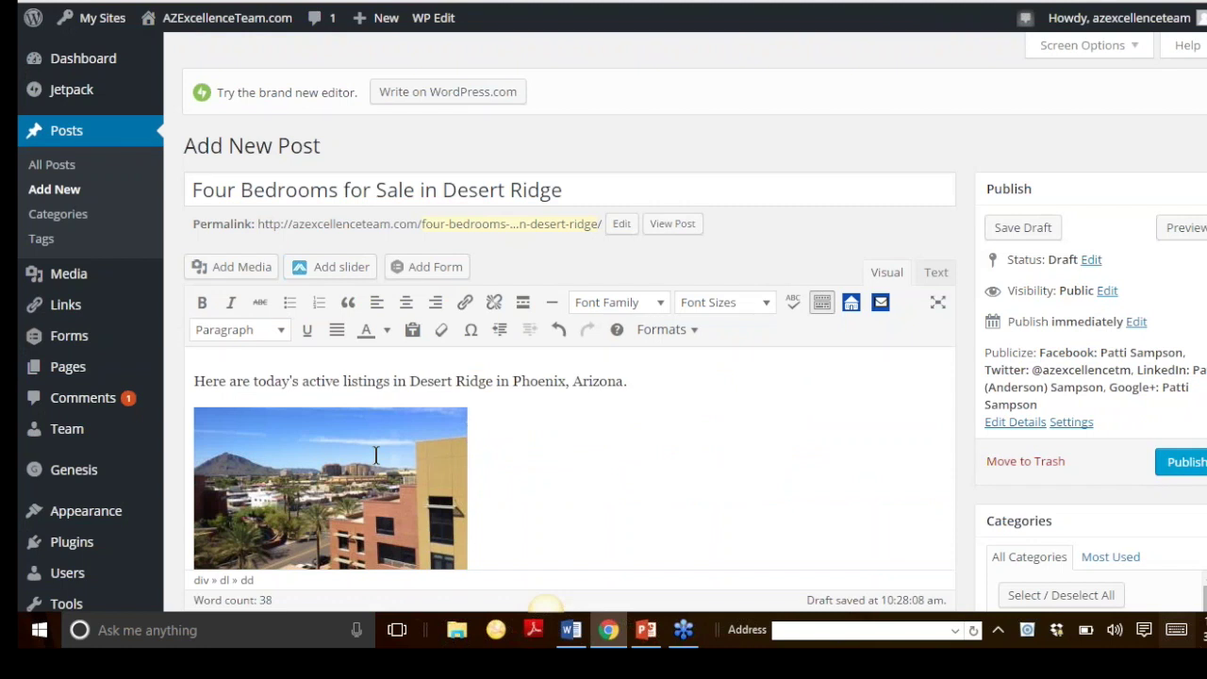
- Align the Scottsdale condos image to the right of the listing shortcode and publish the post
{"action": "left_click", "coordinate": [376, 456]}
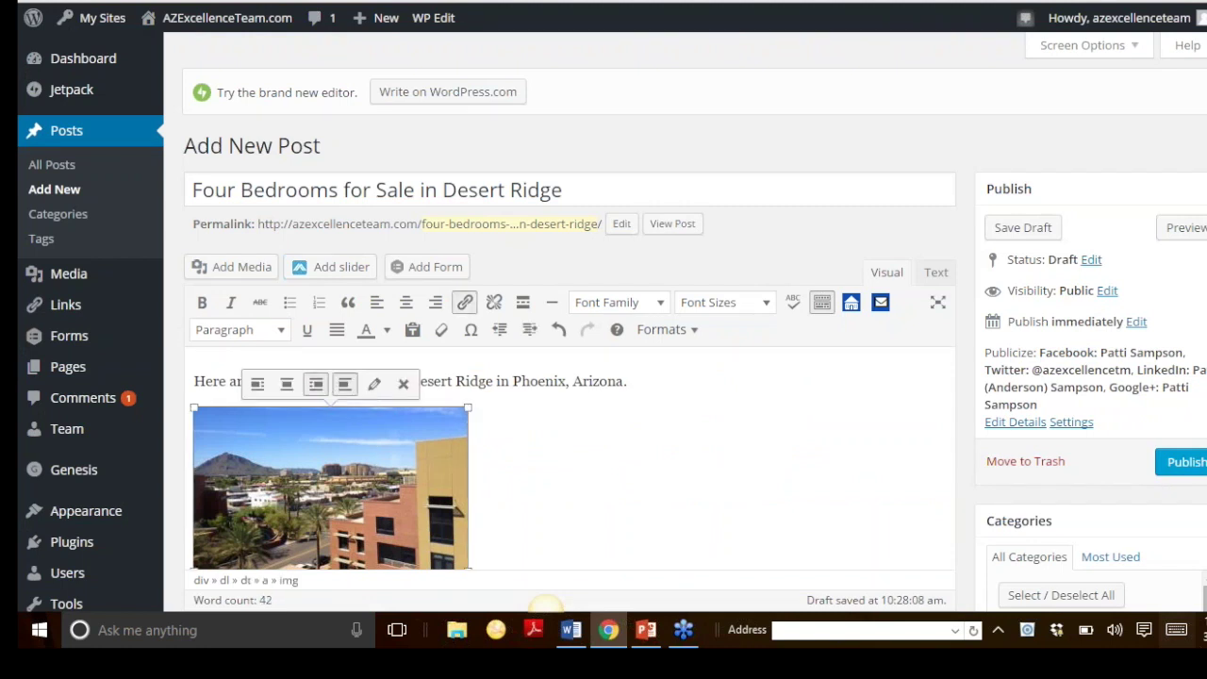
{"action": "left_click", "coordinate": [315, 383]}
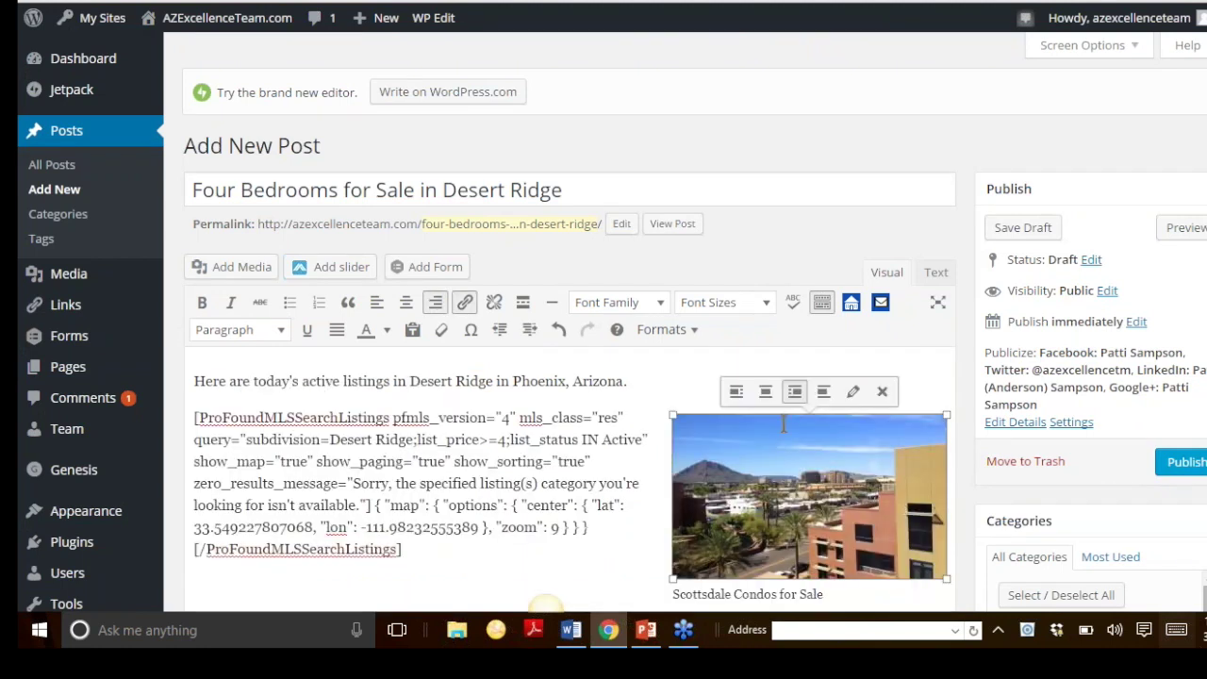
{"action": "scroll", "coordinate": [558, 439], "scroll_direction": "down", "scroll_amount": 2}
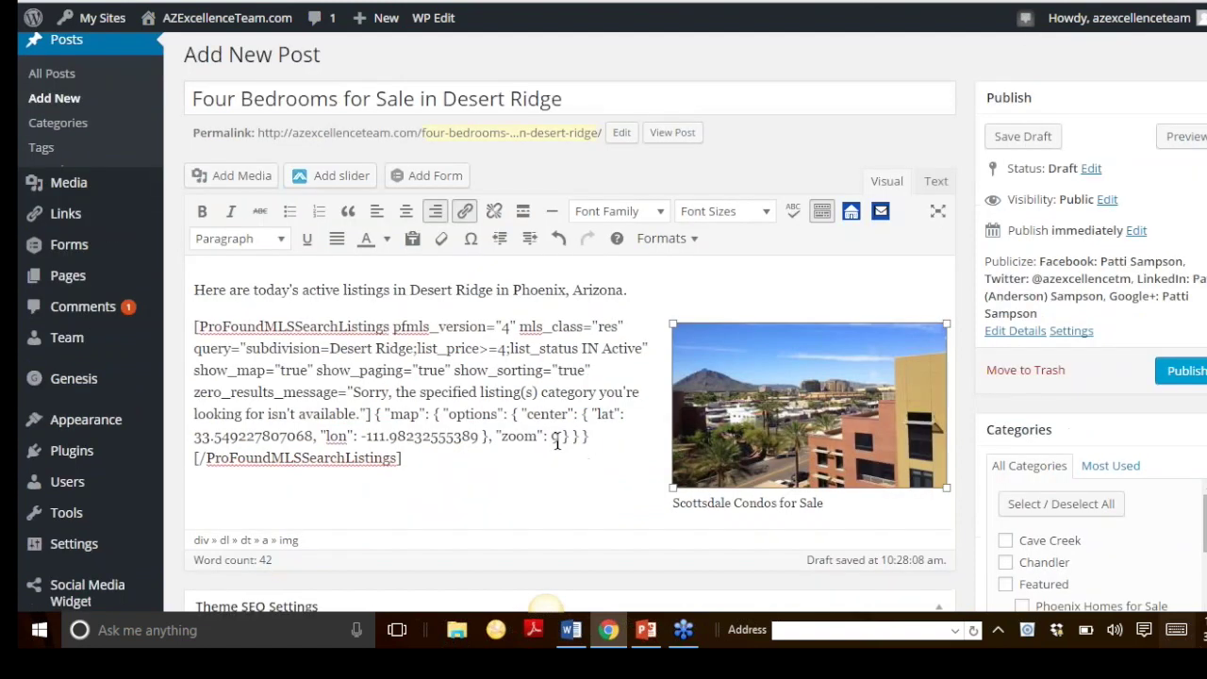
{"action": "left_click", "coordinate": [1184, 281]}
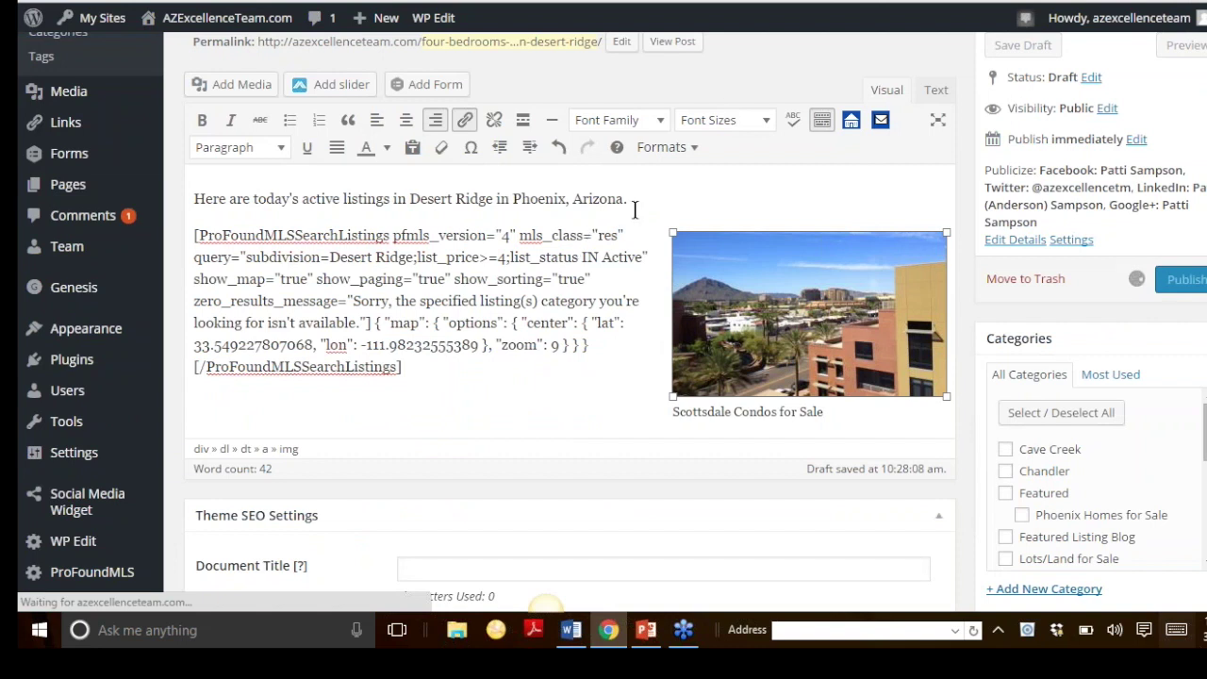
{"action": "scroll", "coordinate": [634, 209], "scroll_direction": "up", "scroll_amount": 1}
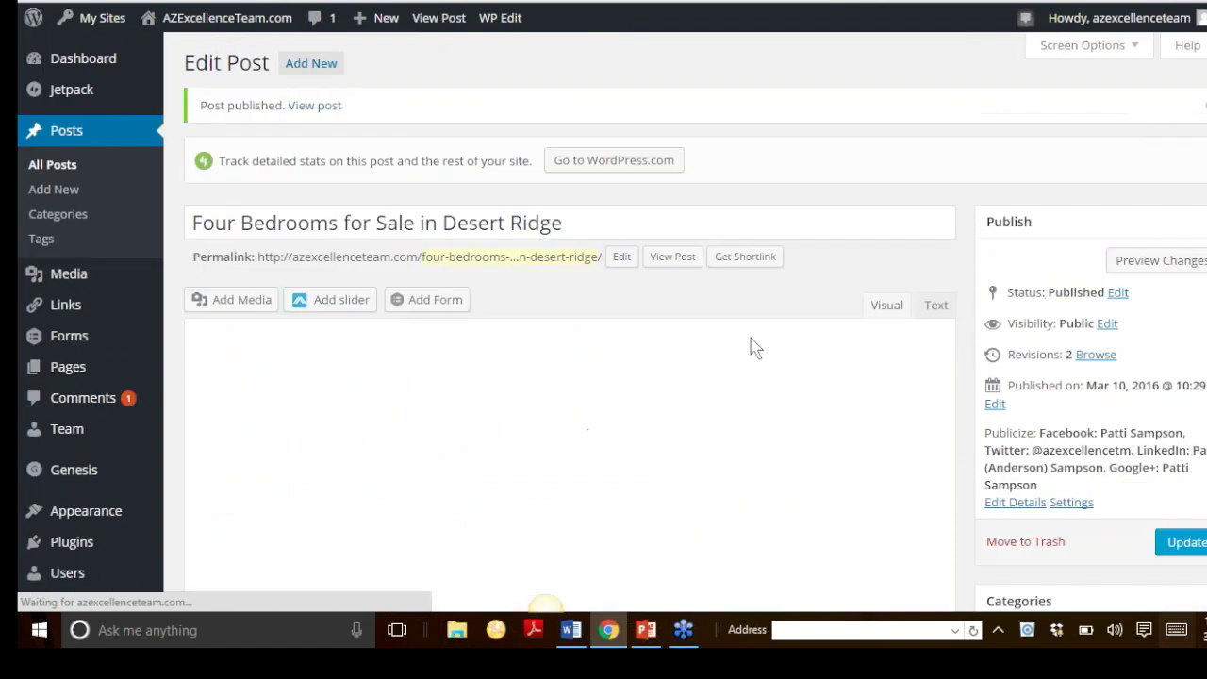
- View the published post and examine its image placement, sorting options, map and listings
{"action": "left_click", "coordinate": [672, 257]}
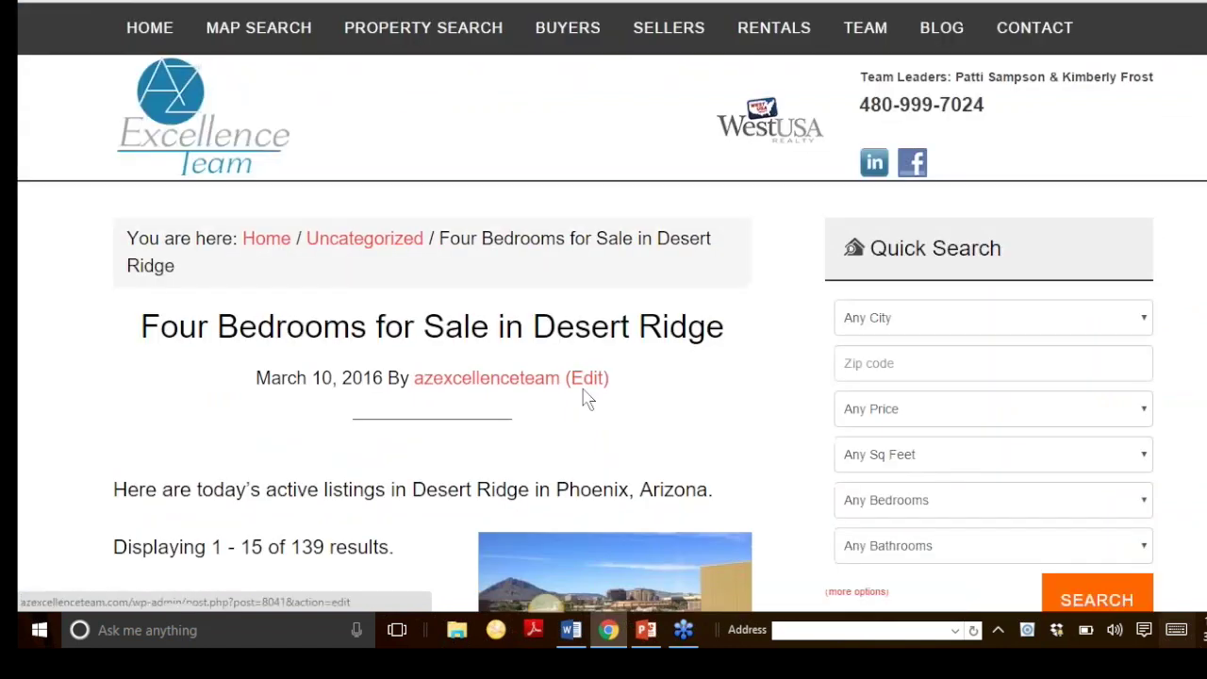
{"action": "scroll", "coordinate": [604, 415], "scroll_direction": "down", "scroll_amount": 2}
{"action": "scroll", "coordinate": [422, 401], "scroll_direction": "down", "scroll_amount": 2}
{"action": "scroll", "coordinate": [420, 399], "scroll_direction": "up", "scroll_amount": 2}
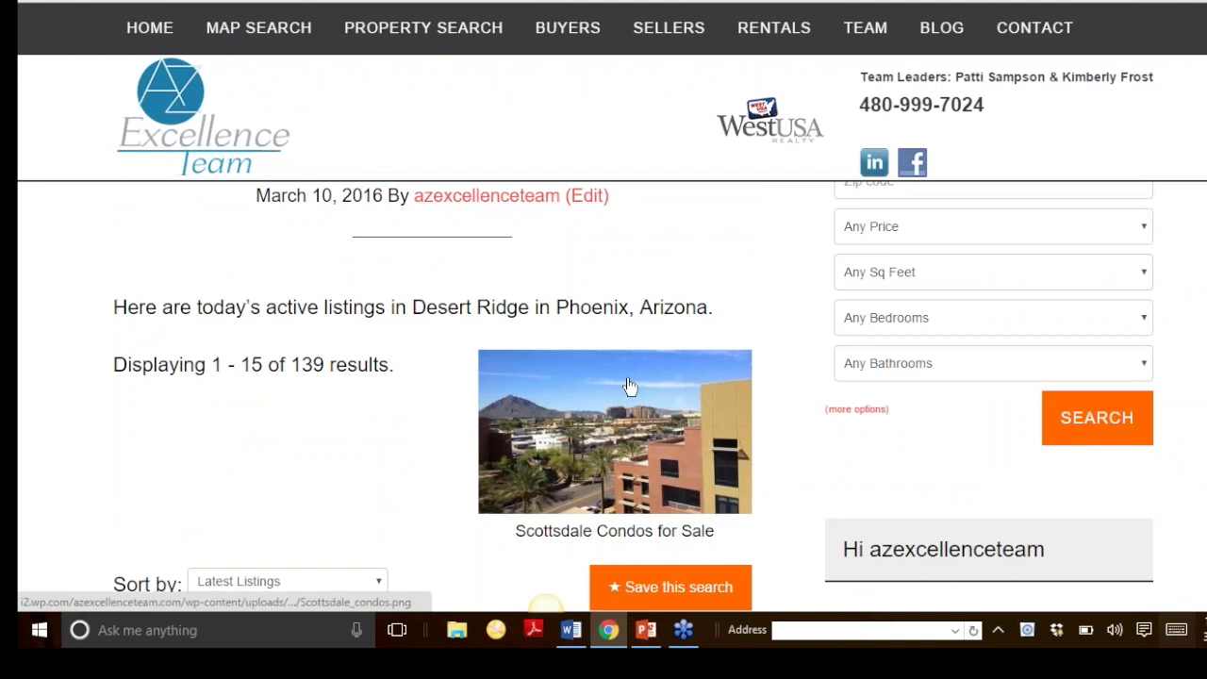
{"action": "scroll", "coordinate": [523, 415], "scroll_direction": "down", "scroll_amount": 1}
{"action": "scroll", "coordinate": [523, 415], "scroll_direction": "up", "scroll_amount": 2}
{"action": "scroll", "coordinate": [523, 415], "scroll_direction": "down", "scroll_amount": 5}
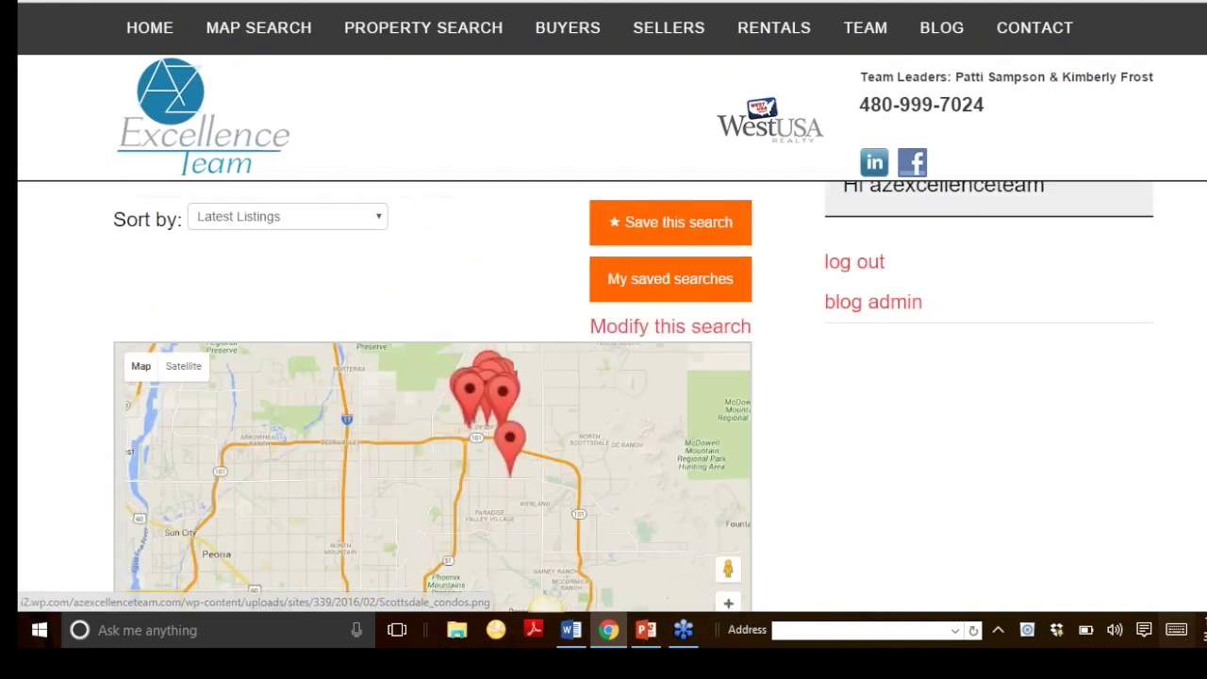
{"action": "scroll", "coordinate": [889, 425], "scroll_direction": "down", "scroll_amount": 5}
{"action": "scroll", "coordinate": [890, 426], "scroll_direction": "up", "scroll_amount": 10}
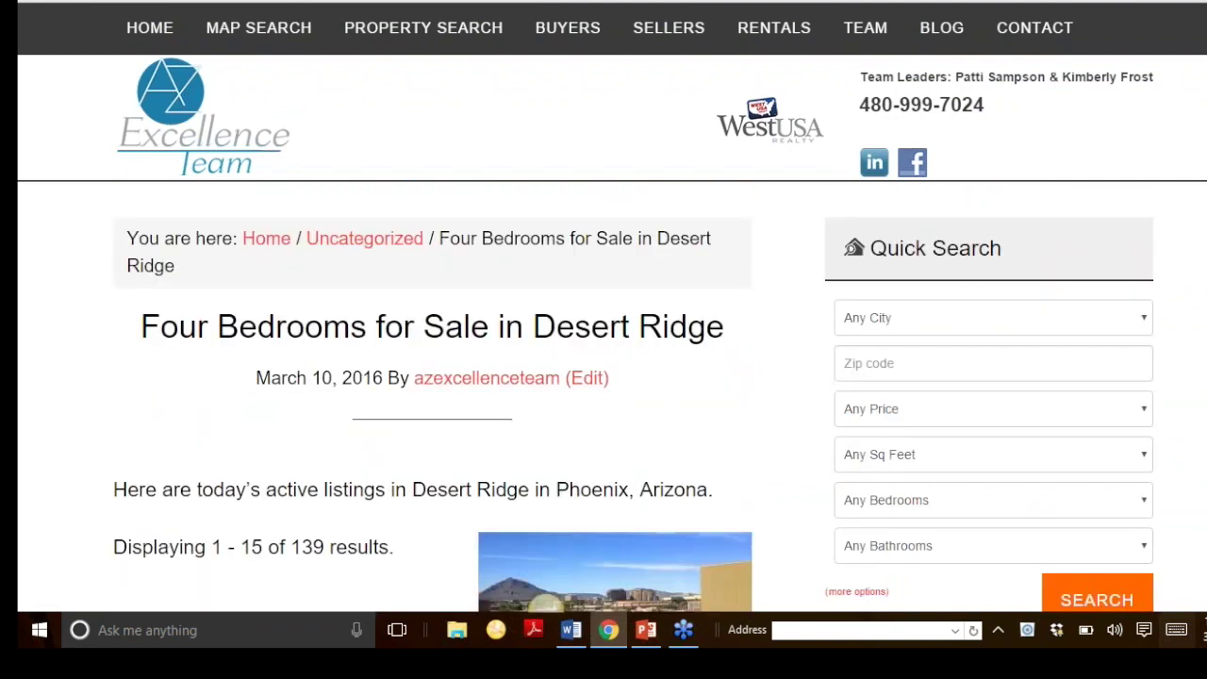
- Switch to Facebook, open the account's own profile, and examine the automatically shared Desert Ridge post and its post options
{"action": "left_click", "coordinate": [587, 377]}
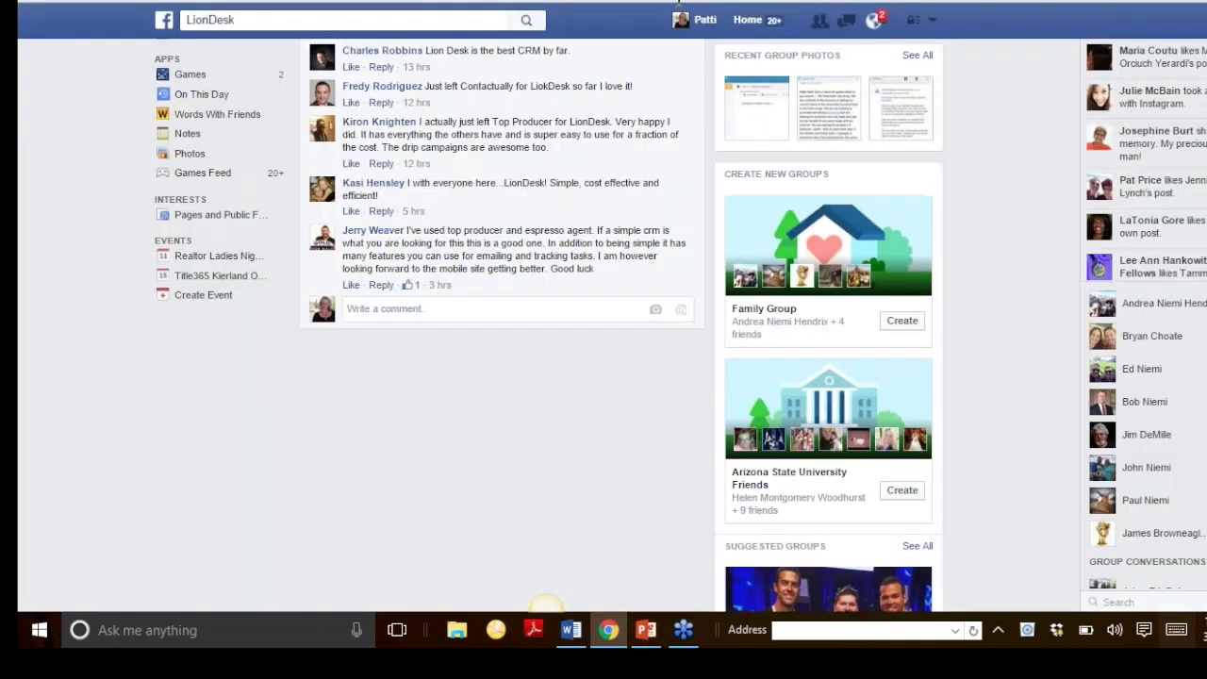
{"action": "left_click", "coordinate": [707, 20]}
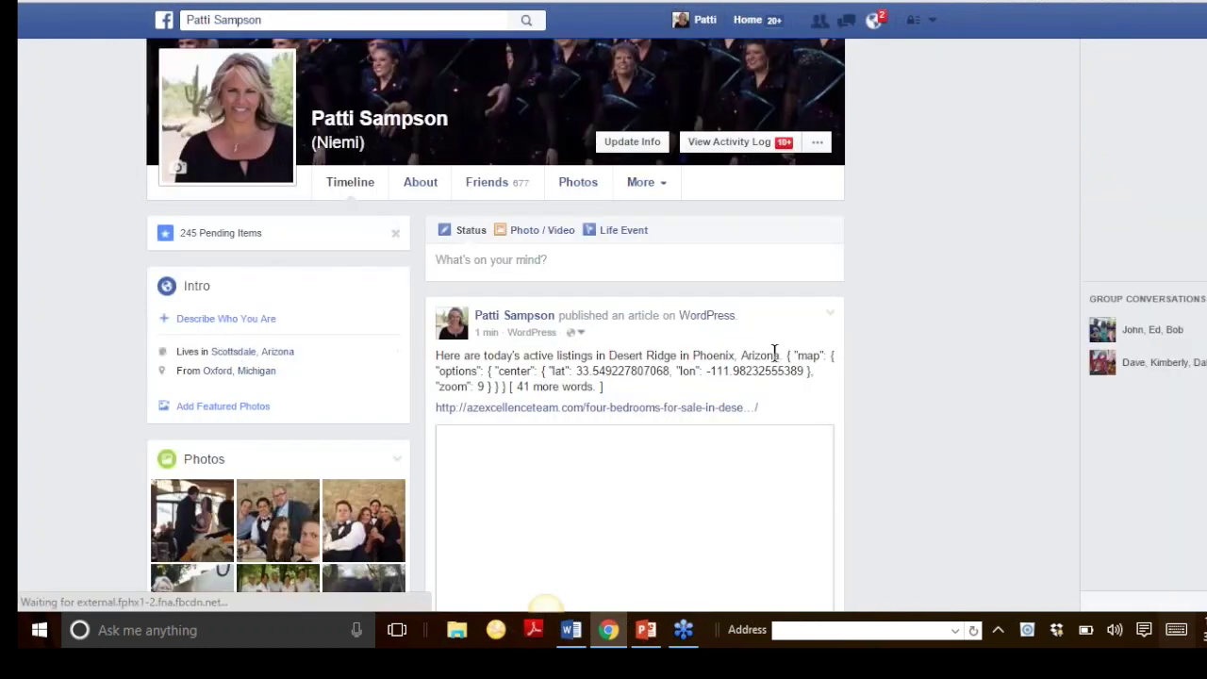
{"action": "scroll", "coordinate": [572, 341], "scroll_direction": "down", "scroll_amount": 2}
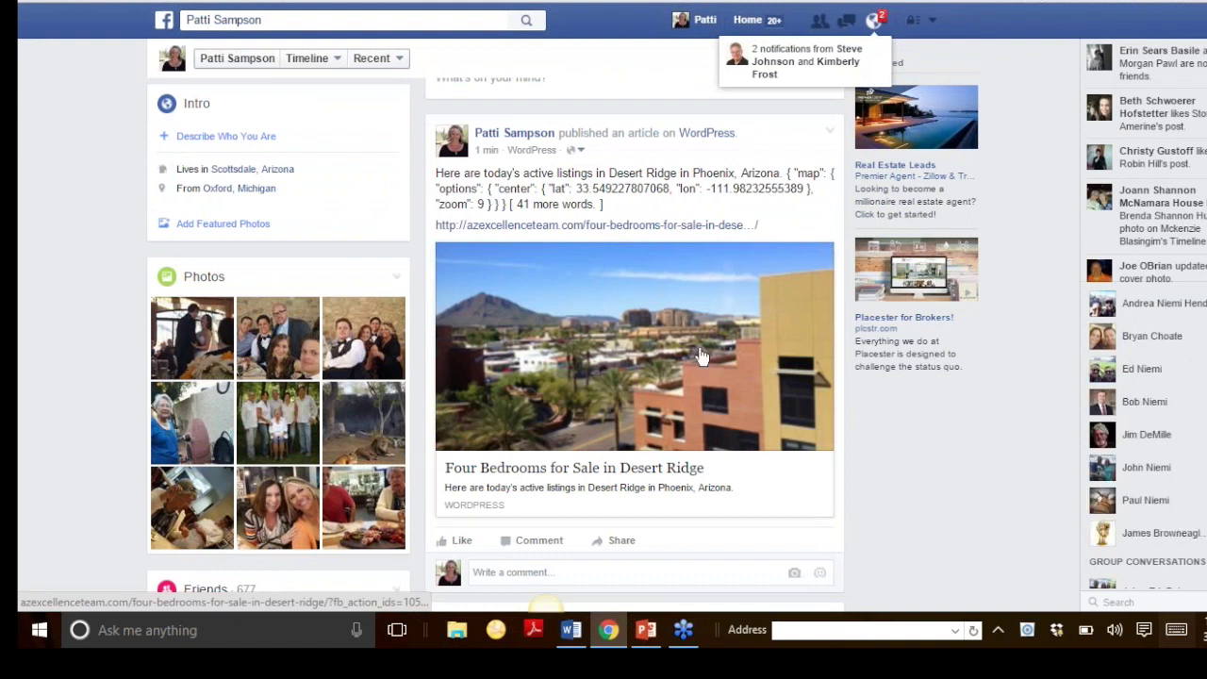
{"action": "scroll", "coordinate": [701, 350], "scroll_direction": "up", "scroll_amount": 2}
{"action": "scroll", "coordinate": [583, 396], "scroll_direction": "down", "scroll_amount": 2}
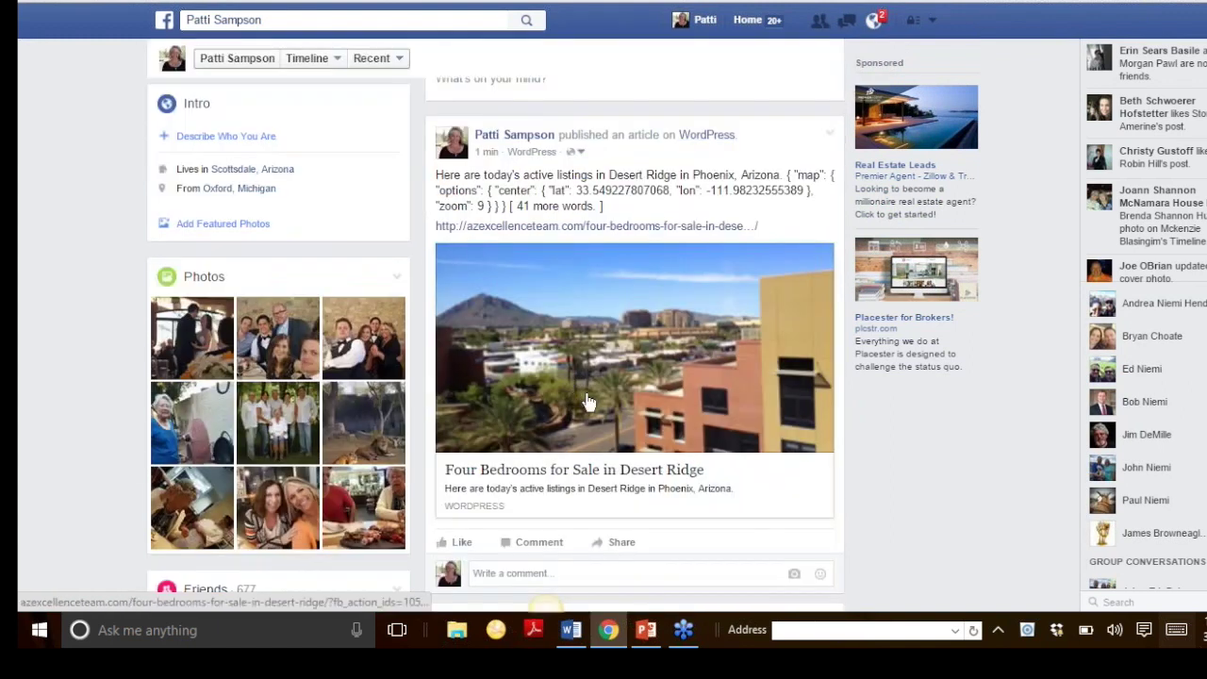
{"action": "scroll", "coordinate": [793, 370], "scroll_direction": "down", "scroll_amount": 1}
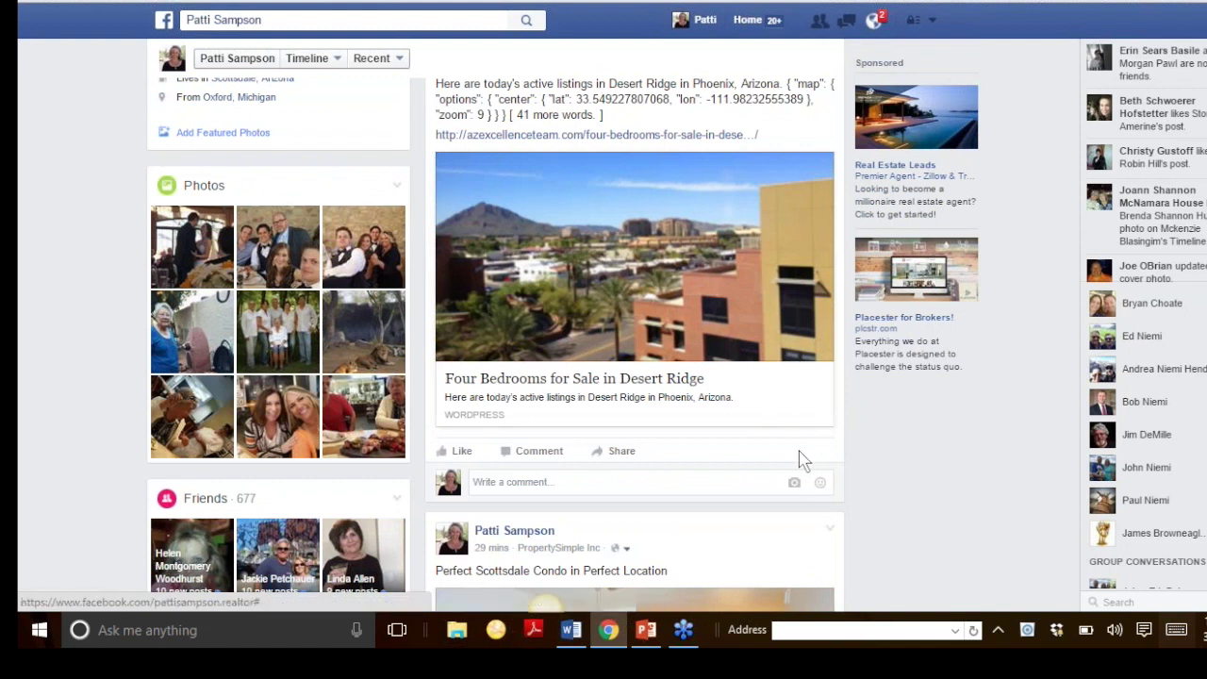
{"action": "scroll", "coordinate": [797, 283], "scroll_direction": "up", "scroll_amount": 2}
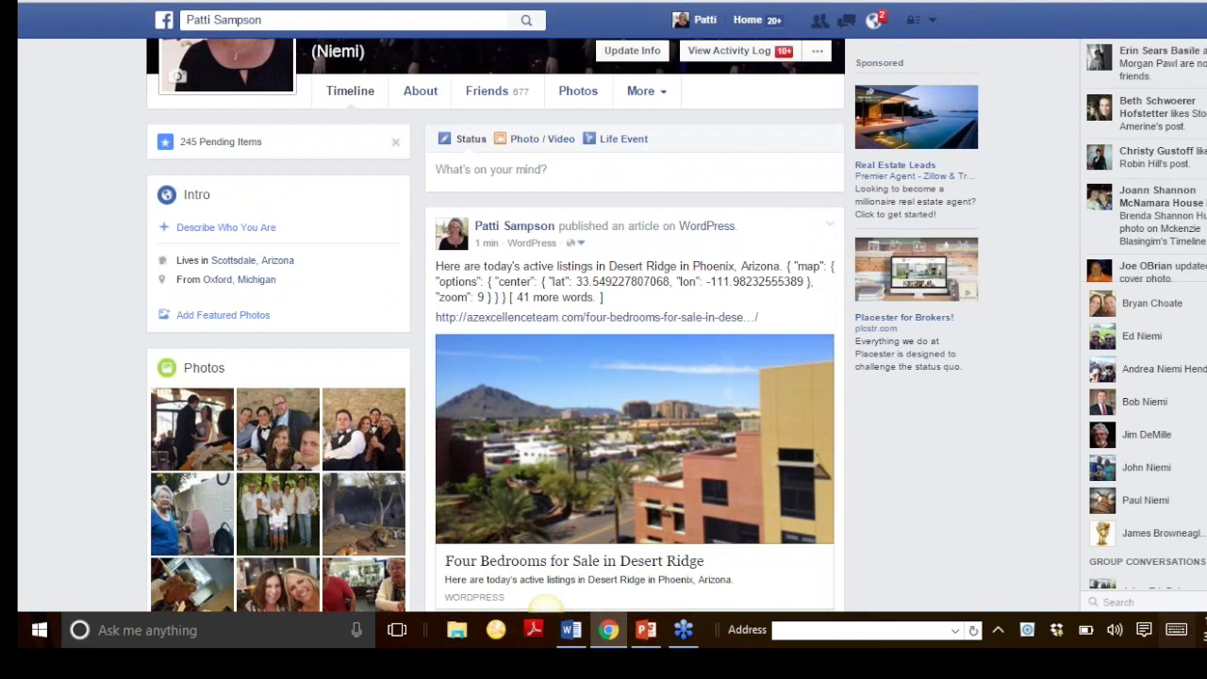
{"action": "scroll", "coordinate": [742, 271], "scroll_direction": "down", "scroll_amount": 2}
{"action": "scroll", "coordinate": [742, 272], "scroll_direction": "up", "scroll_amount": 1}
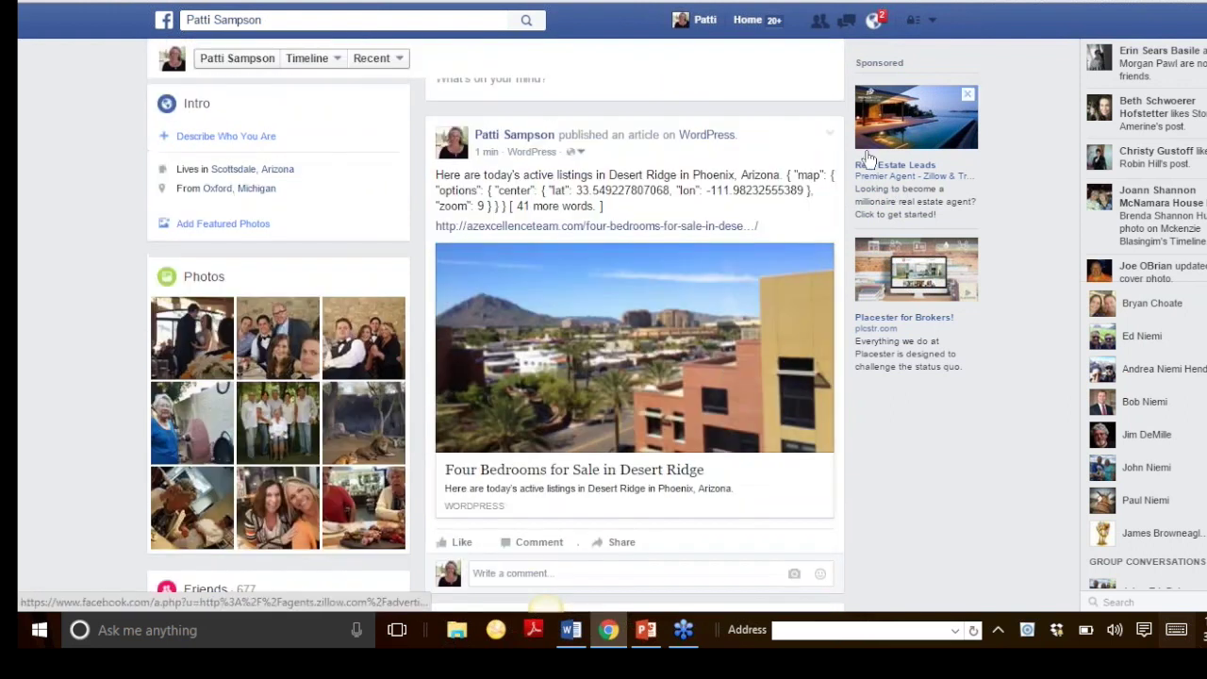
{"action": "left_click", "coordinate": [829, 134]}
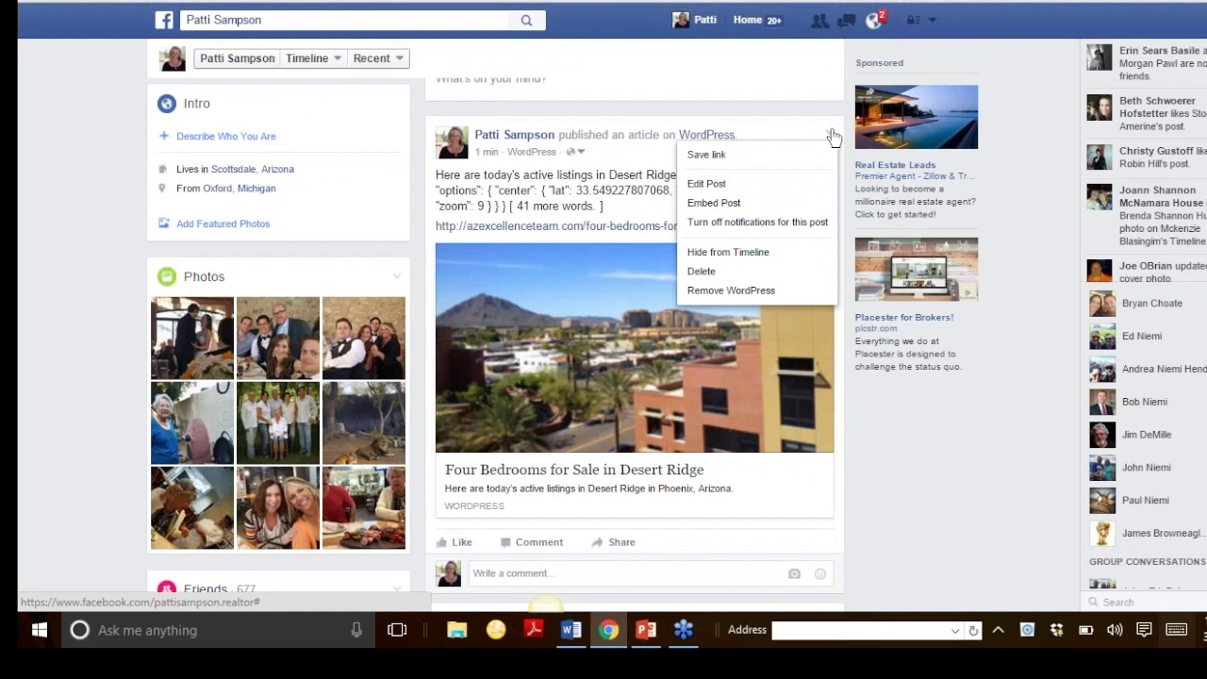
{"action": "left_click", "coordinate": [889, 440]}
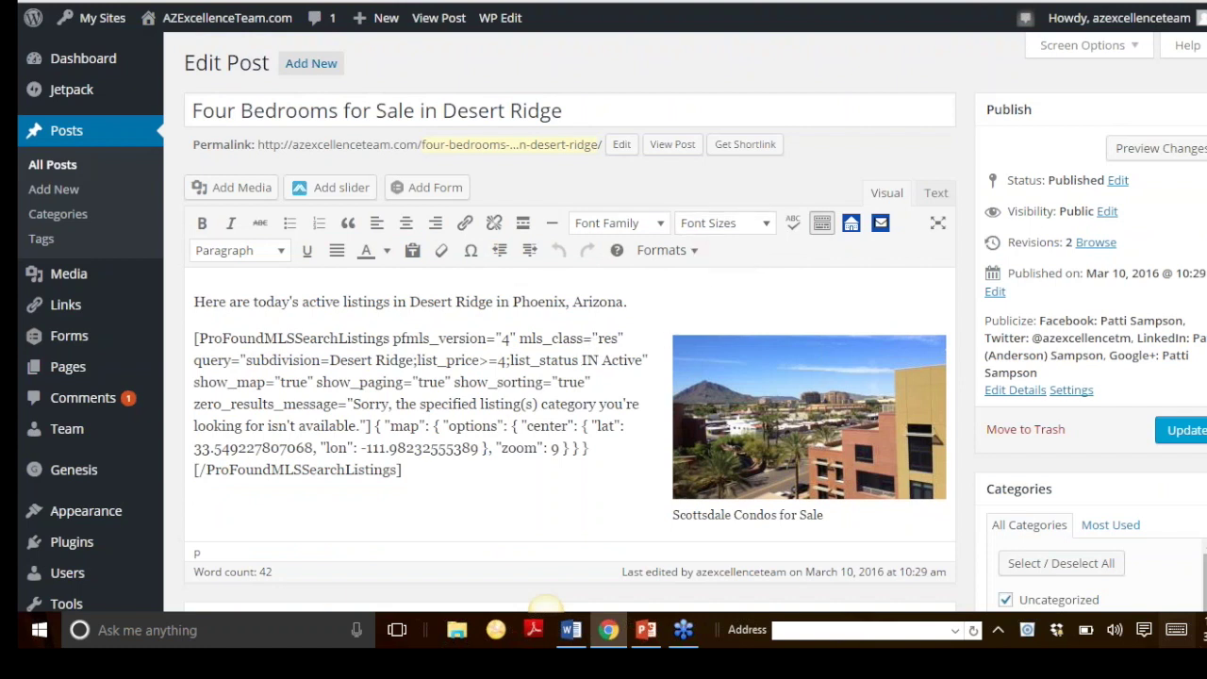
- Return to the post preview without the image and review its intro, saved-search options, map and first listing
{"action": "key", "text": "ctrl+Tab"}
{"action": "scroll", "coordinate": [735, 359], "scroll_direction": "down", "scroll_amount": 1}
{"action": "scroll", "coordinate": [738, 359], "scroll_direction": "down", "scroll_amount": 3}
{"action": "scroll", "coordinate": [769, 299], "scroll_direction": "up", "scroll_amount": 4}
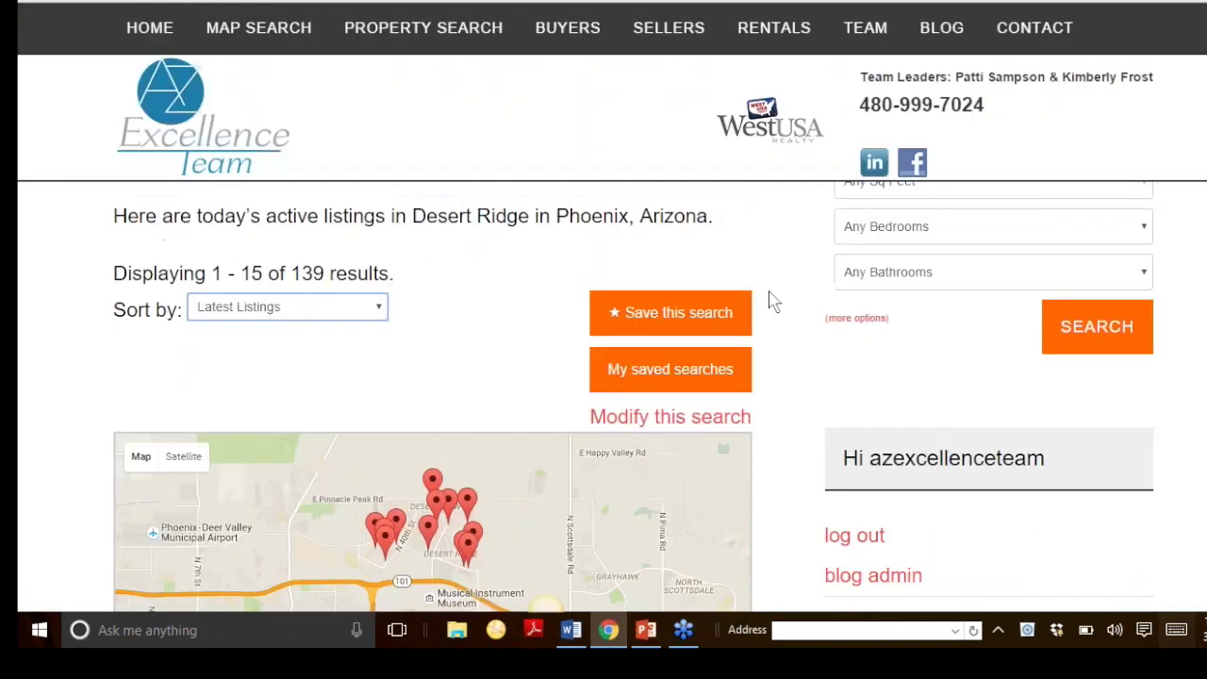
{"action": "scroll", "coordinate": [665, 370], "scroll_direction": "down", "scroll_amount": 3}
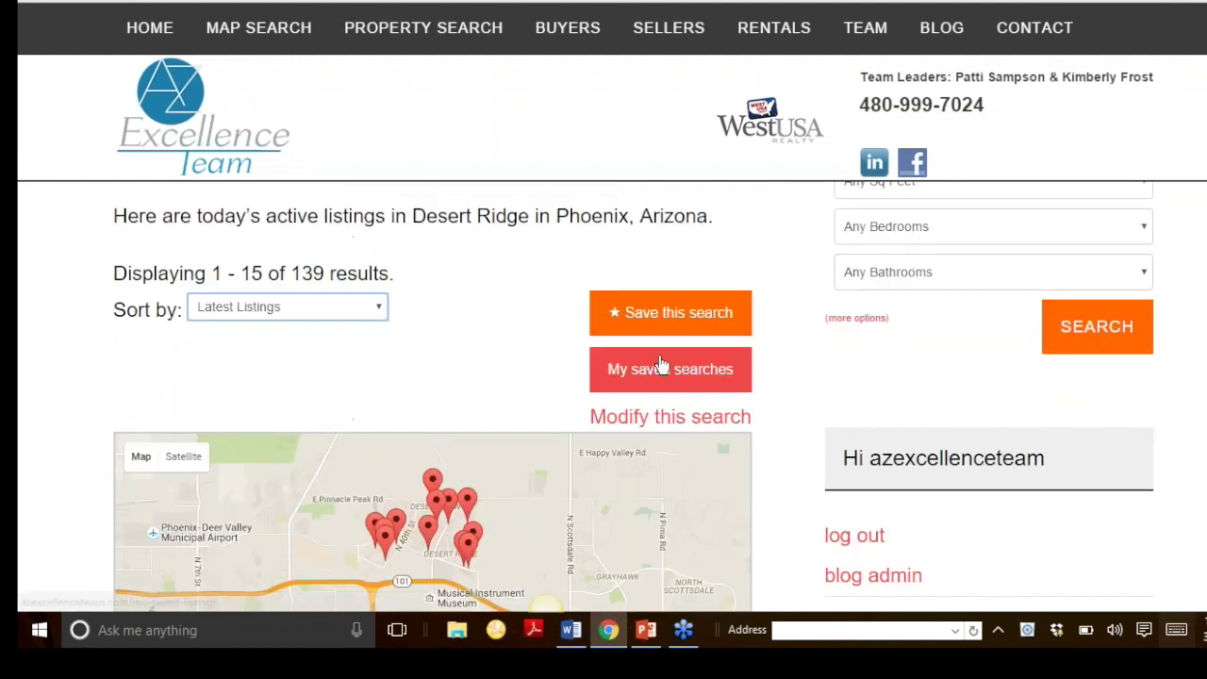
{"action": "scroll", "coordinate": [782, 315], "scroll_direction": "up", "scroll_amount": 3}
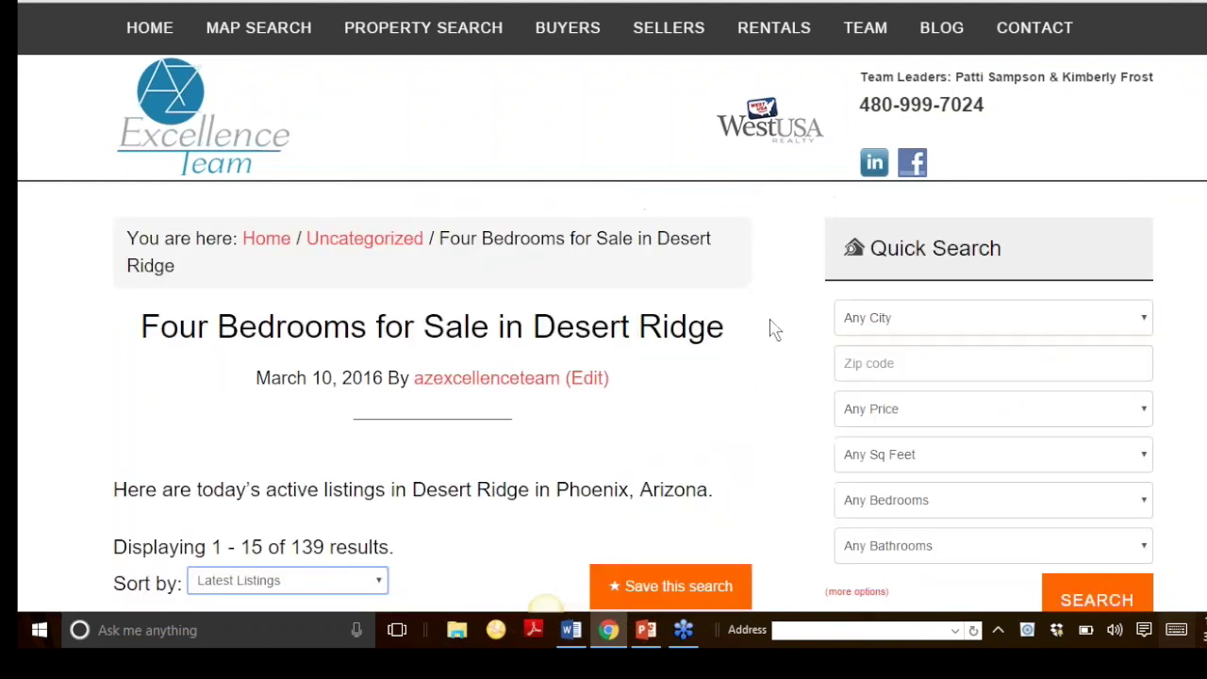
{"action": "scroll", "coordinate": [742, 409], "scroll_direction": "down", "scroll_amount": 1}
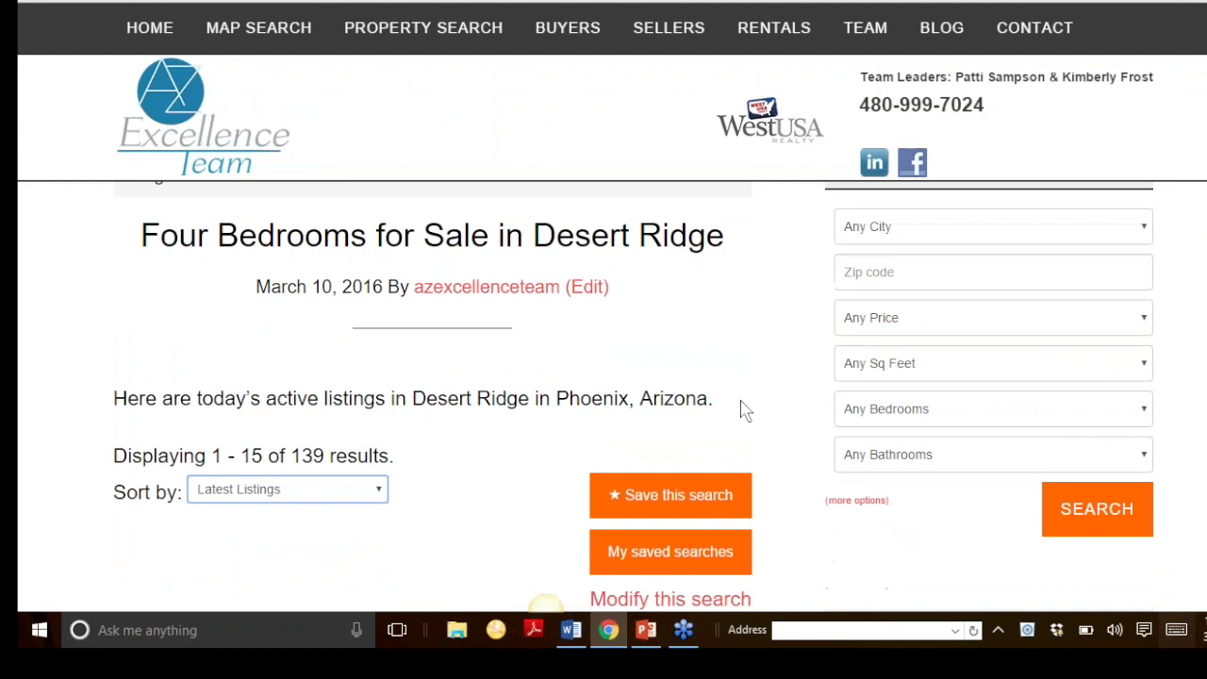
{"action": "scroll", "coordinate": [742, 409], "scroll_direction": "down", "scroll_amount": 1}
{"action": "scroll", "coordinate": [773, 461], "scroll_direction": "down", "scroll_amount": 6}
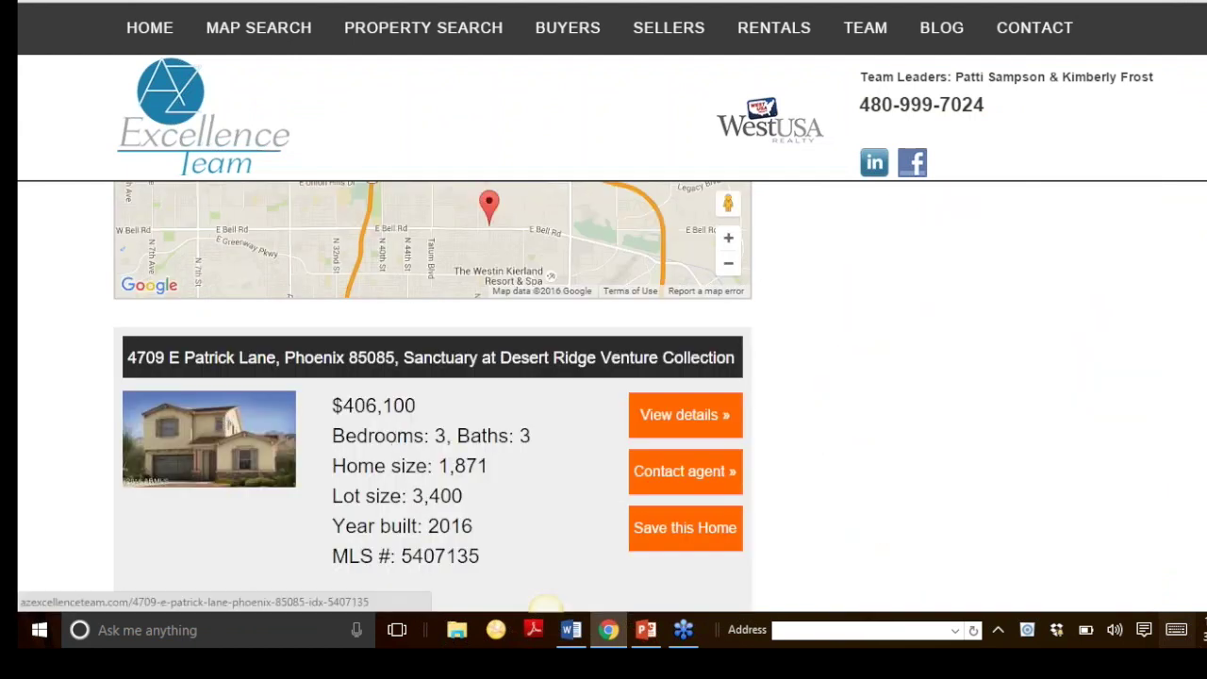
- Open the first listed home's detail page and examine its photos, property facts and showing and contact options
{"action": "left_click", "coordinate": [229, 423]}
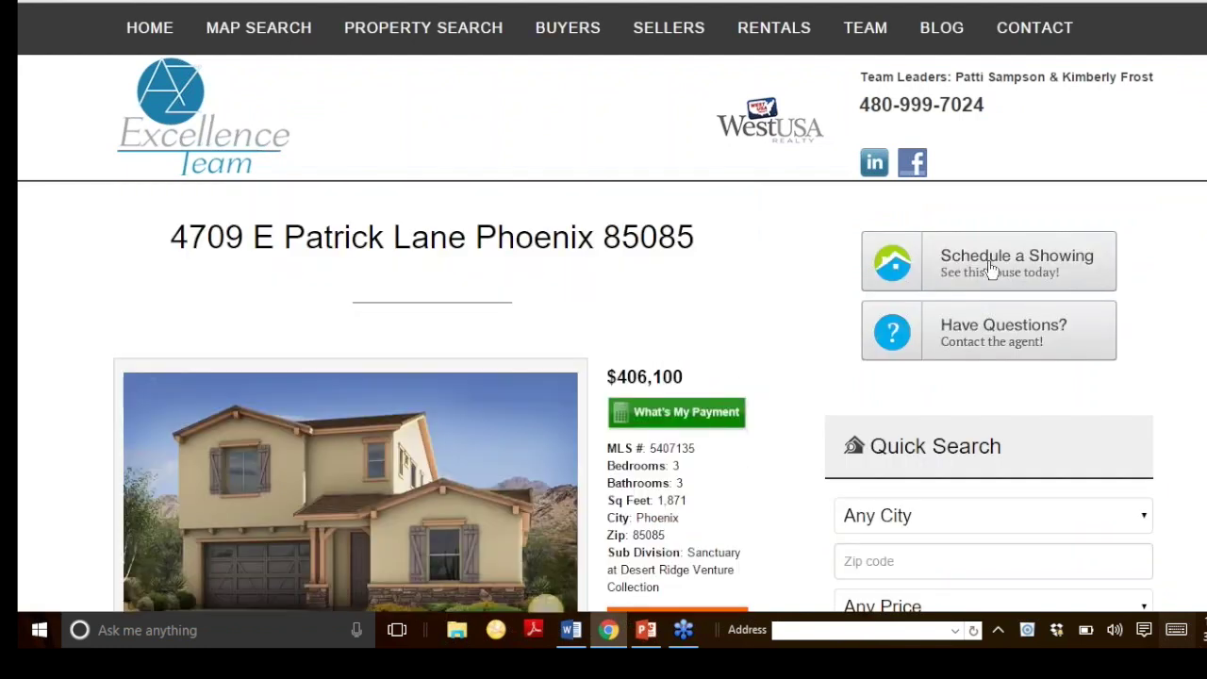
{"action": "scroll", "coordinate": [802, 324], "scroll_direction": "down", "scroll_amount": 2}
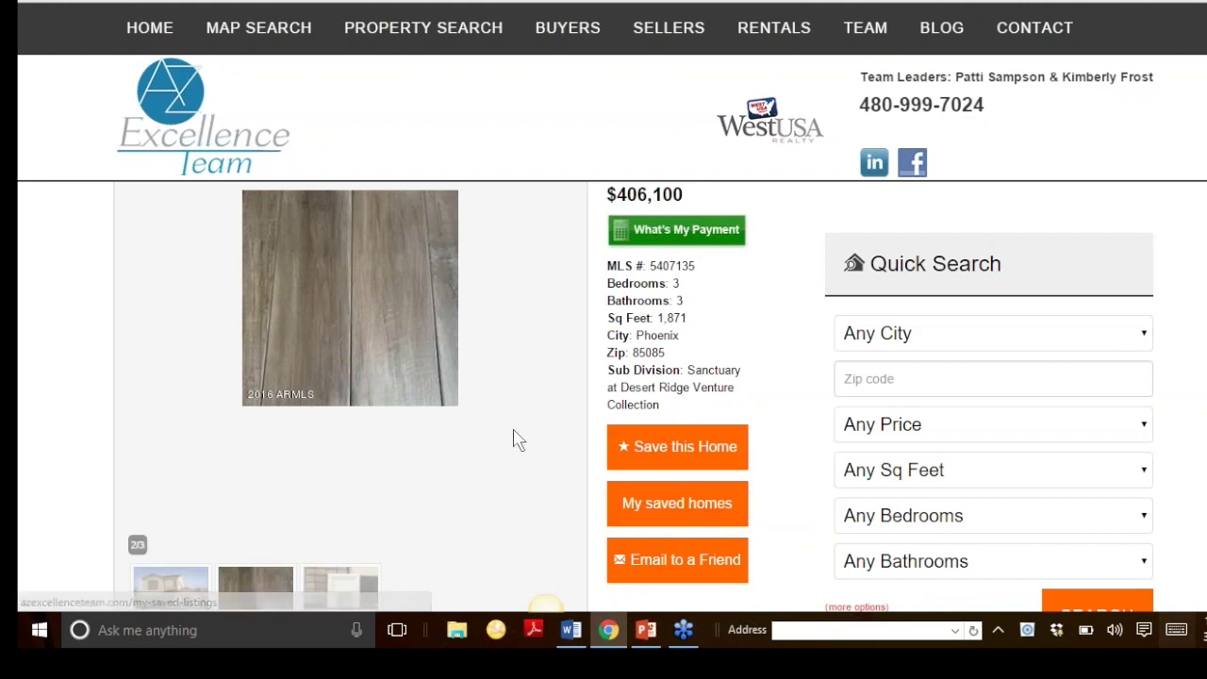
{"action": "scroll", "coordinate": [518, 440], "scroll_direction": "up", "scroll_amount": 2}
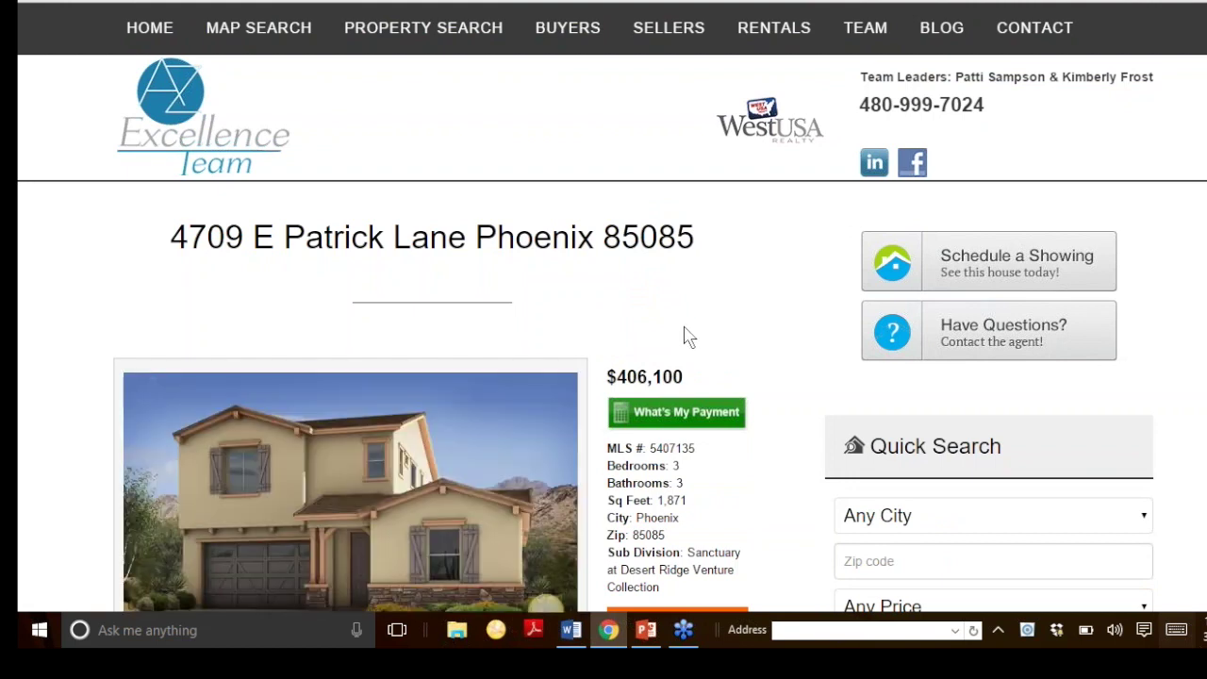
{"action": "scroll", "coordinate": [727, 382], "scroll_direction": "down", "scroll_amount": 2}
{"action": "scroll", "coordinate": [727, 390], "scroll_direction": "up", "scroll_amount": 2}
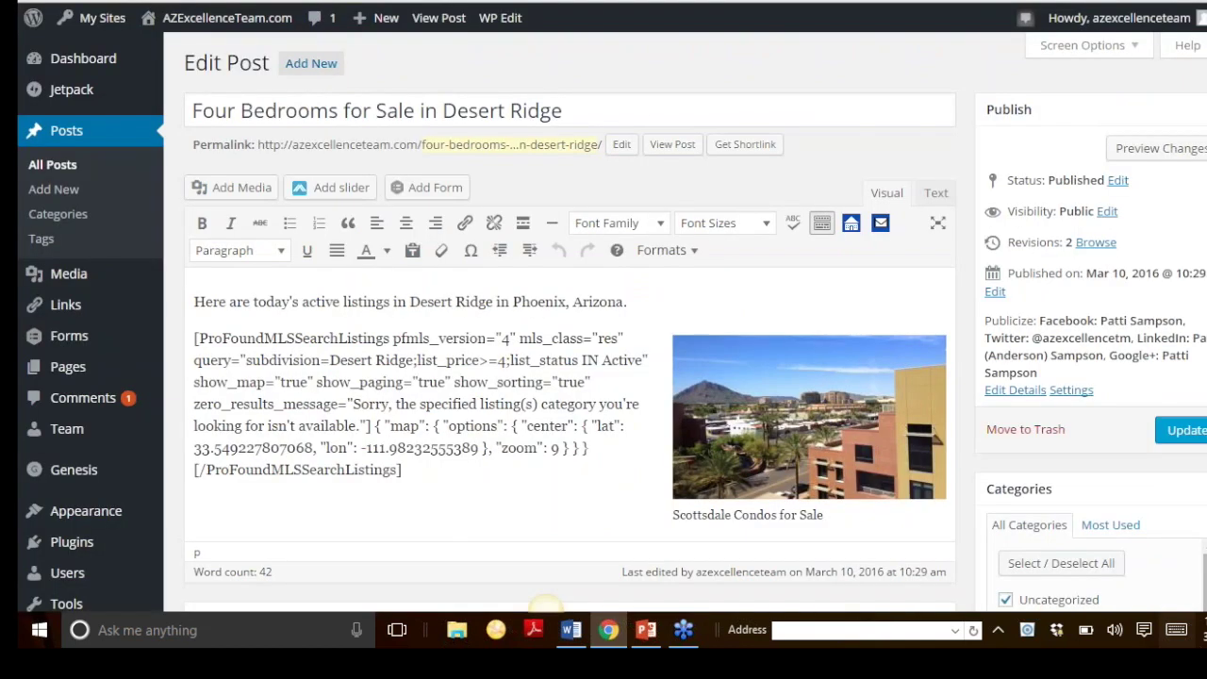
- Start a LionDesk email from the Desert Ridge post and review its prefilled subject and search link
{"action": "left_click", "coordinate": [879, 225]}
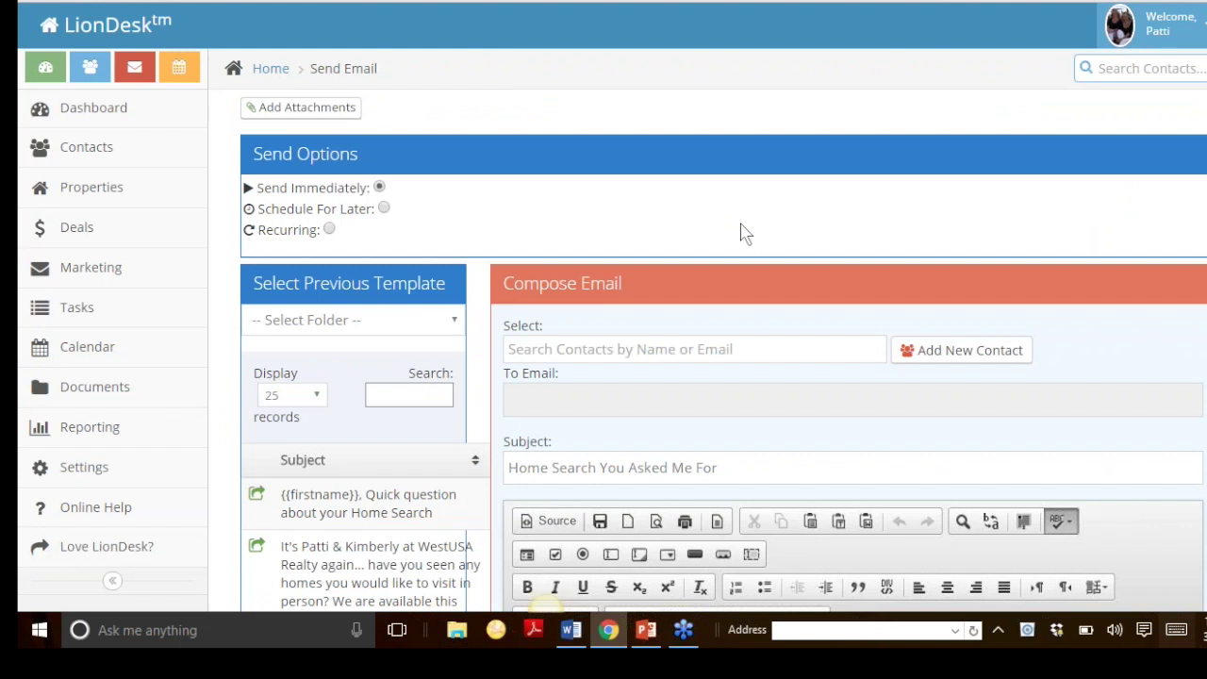
{"action": "scroll", "coordinate": [749, 236], "scroll_direction": "down", "scroll_amount": 2}
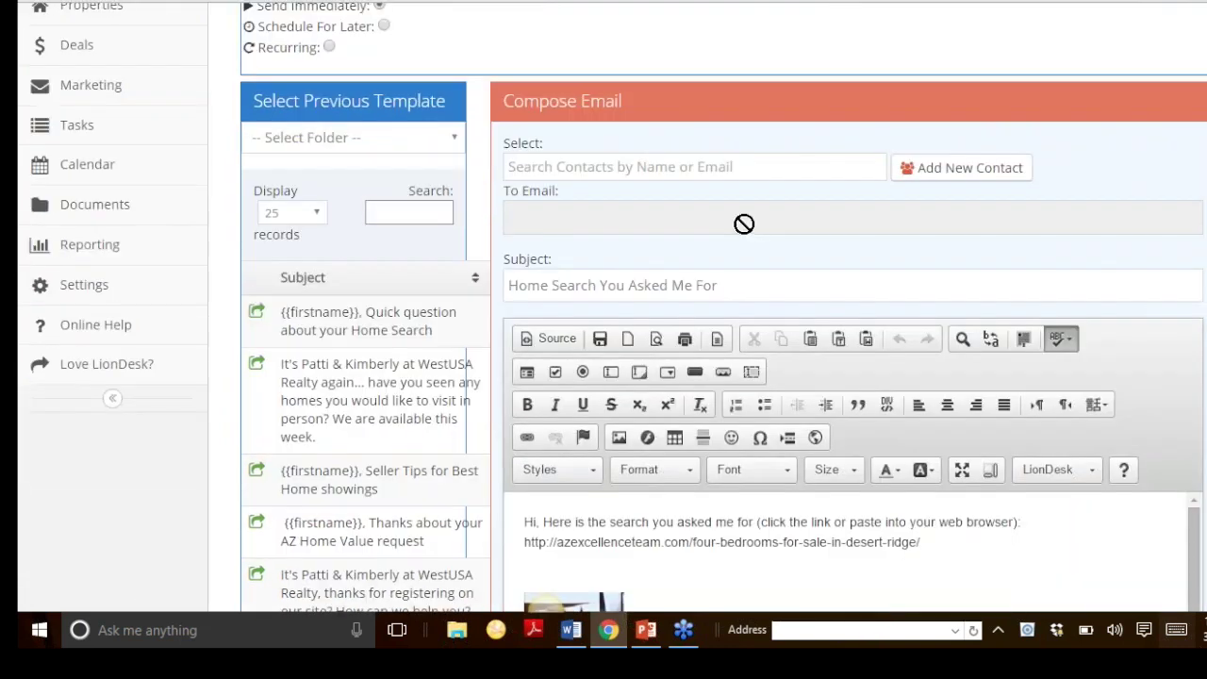
{"action": "scroll", "coordinate": [480, 128], "scroll_direction": "up", "scroll_amount": 1}
{"action": "scroll", "coordinate": [846, 242], "scroll_direction": "down", "scroll_amount": 2}
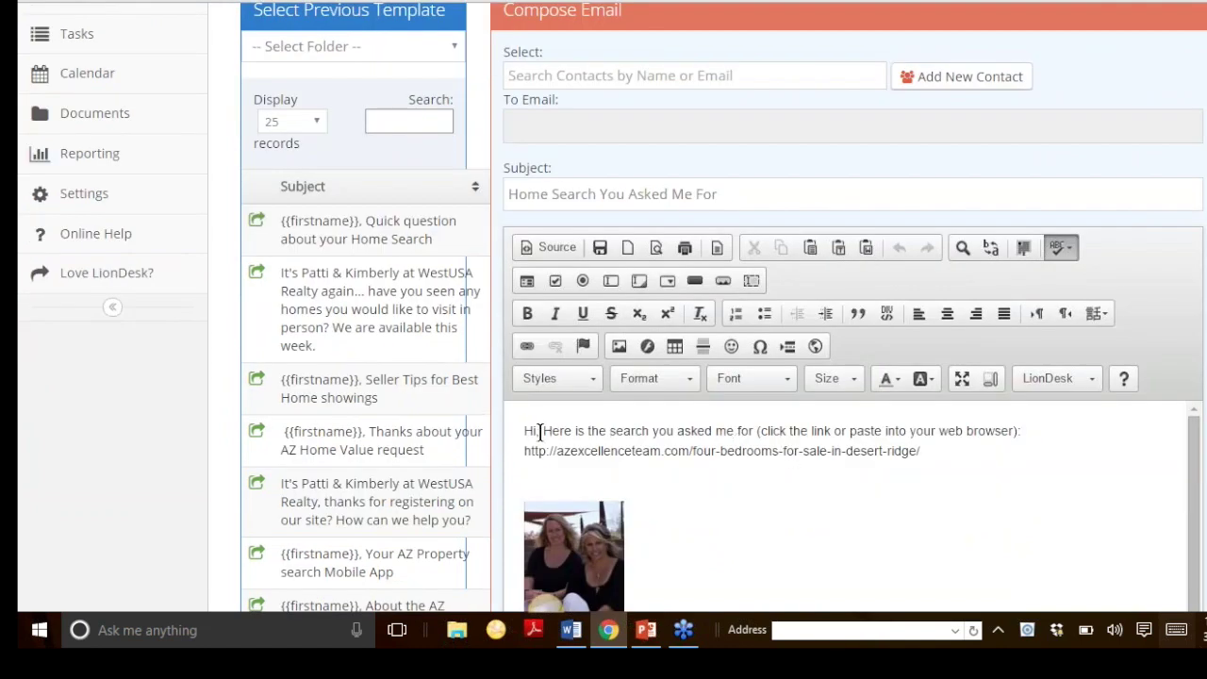
- Insert LionDesk's First Name merge field after "Hi" in the email greeting
{"action": "left_click", "coordinate": [535, 431]}
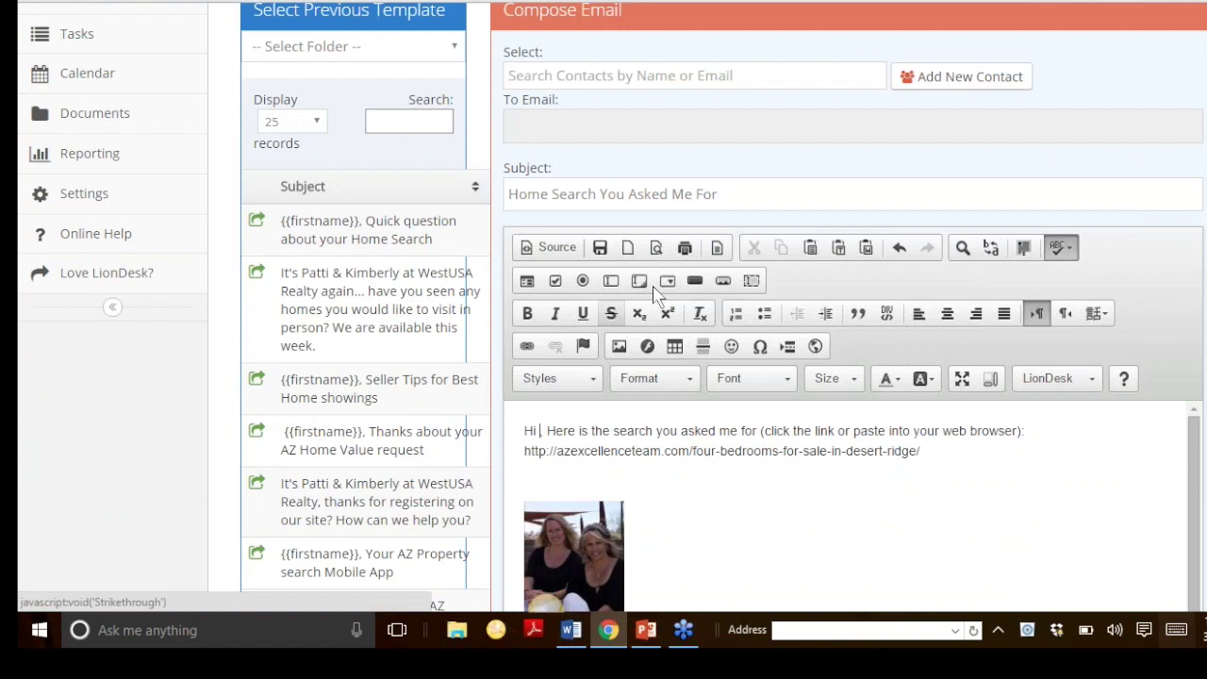
{"action": "left_click", "coordinate": [585, 383]}
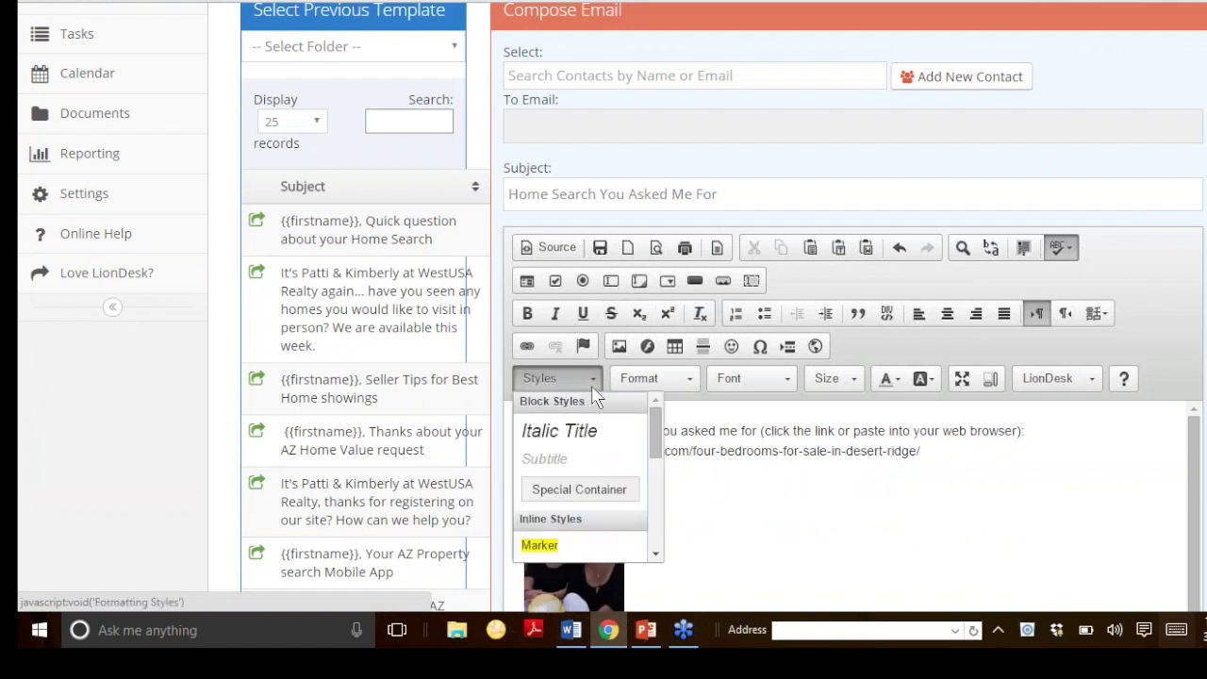
{"action": "left_click", "coordinate": [591, 385]}
{"action": "left_click", "coordinate": [1082, 379]}
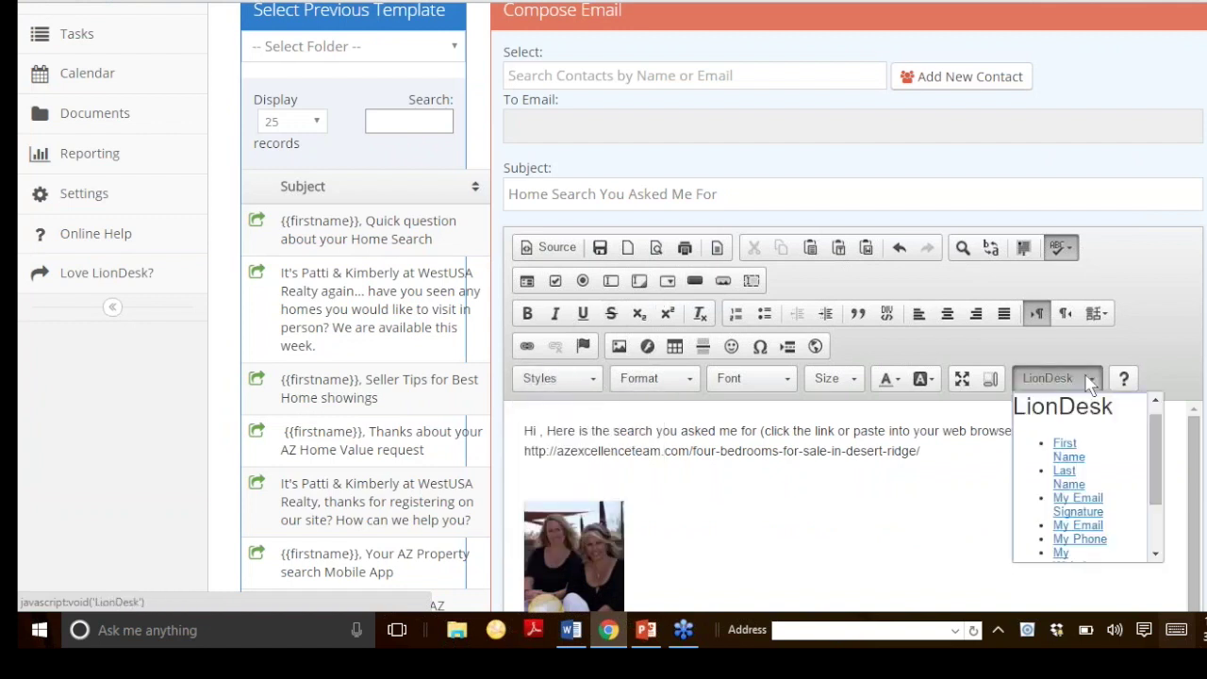
{"action": "left_click", "coordinate": [1069, 458]}
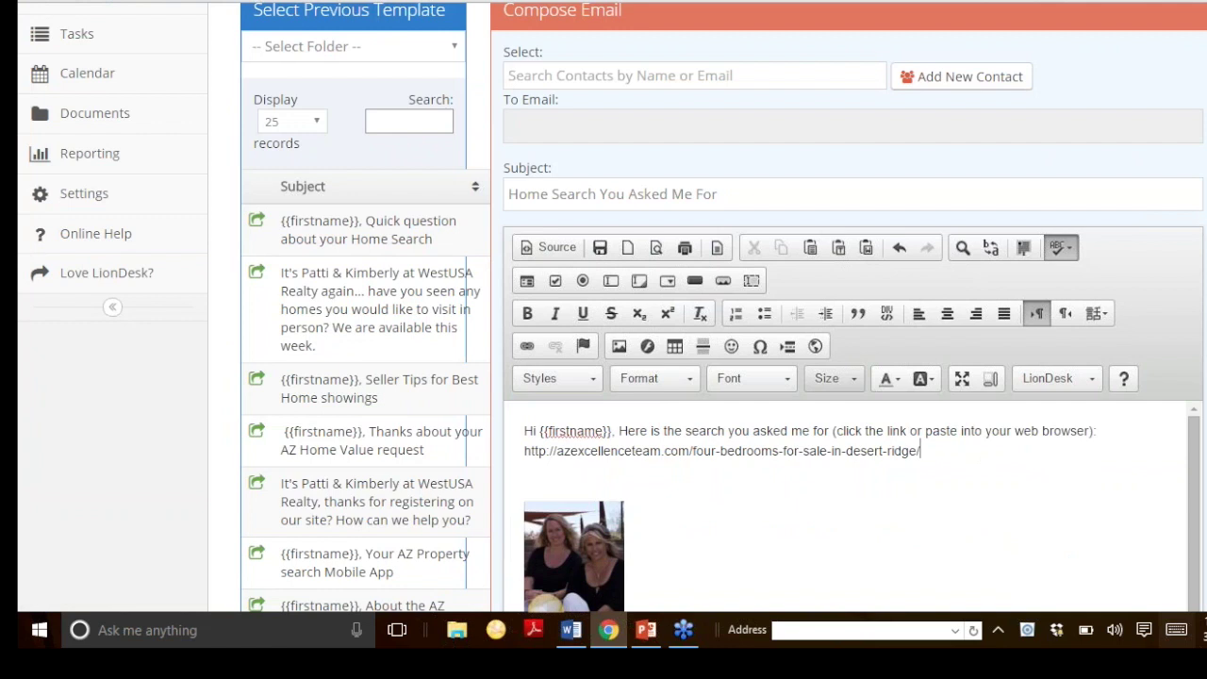
{"action": "left_click", "coordinate": [620, 431]}
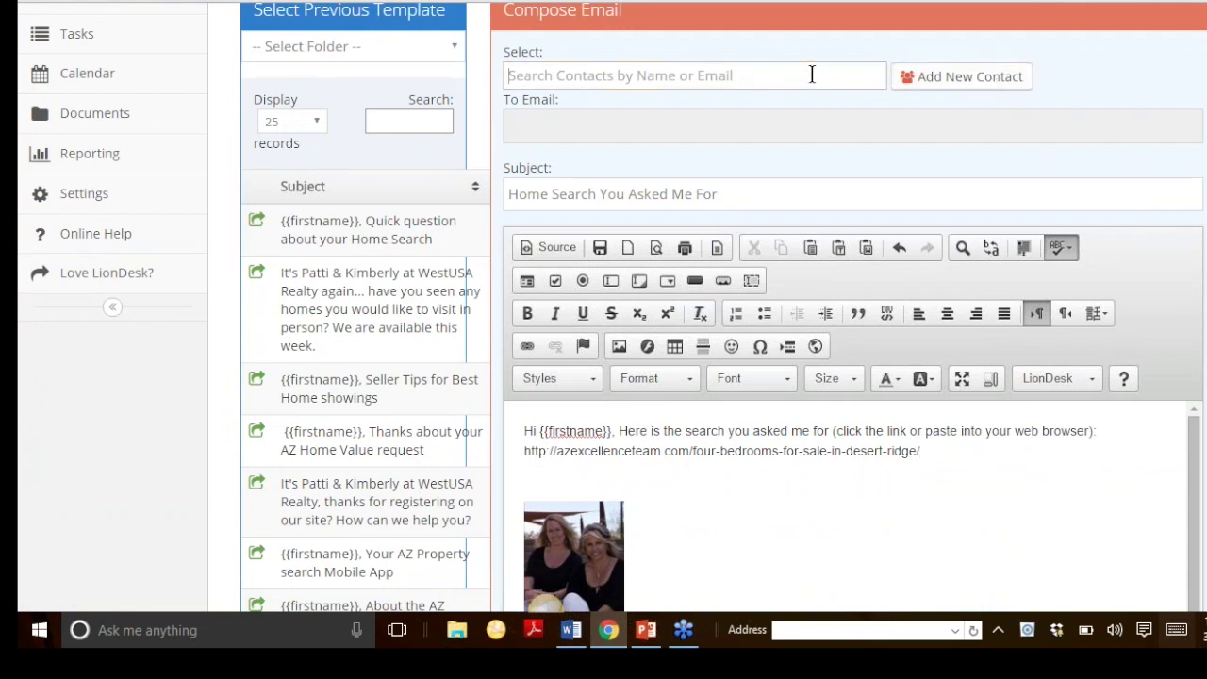
- Find the "Fake Login" test contact and add it as the email's recipient
{"action": "type", "text": "p"}
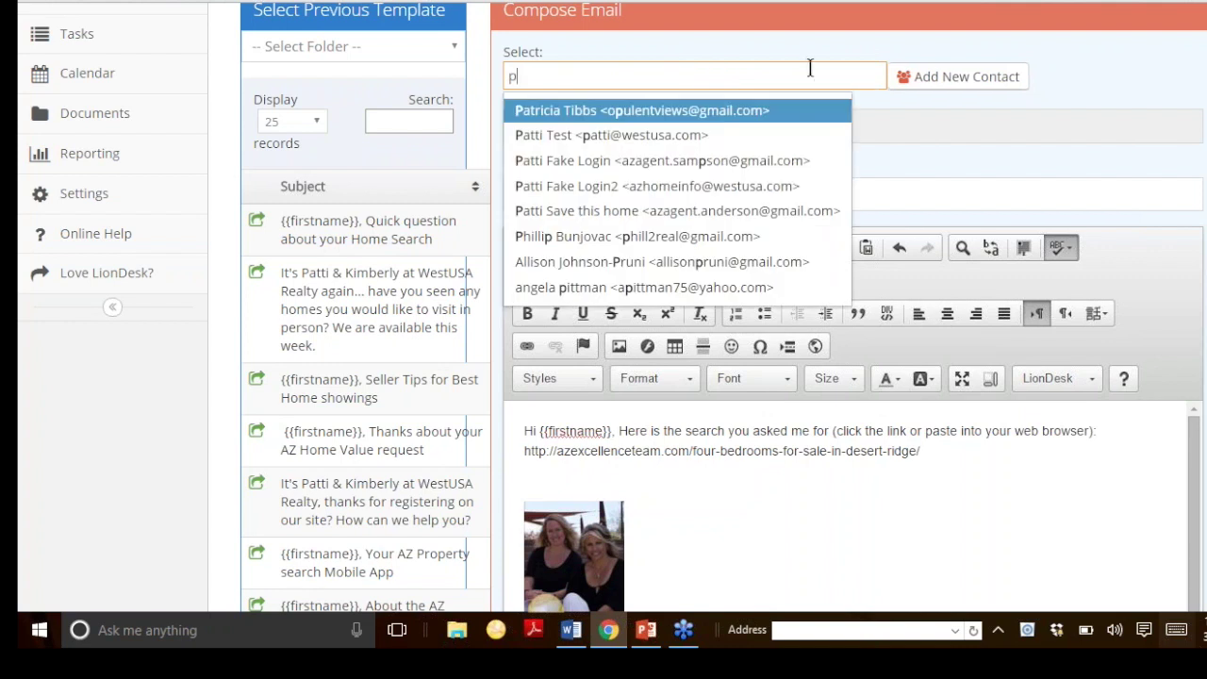
{"action": "left_click", "coordinate": [686, 167]}
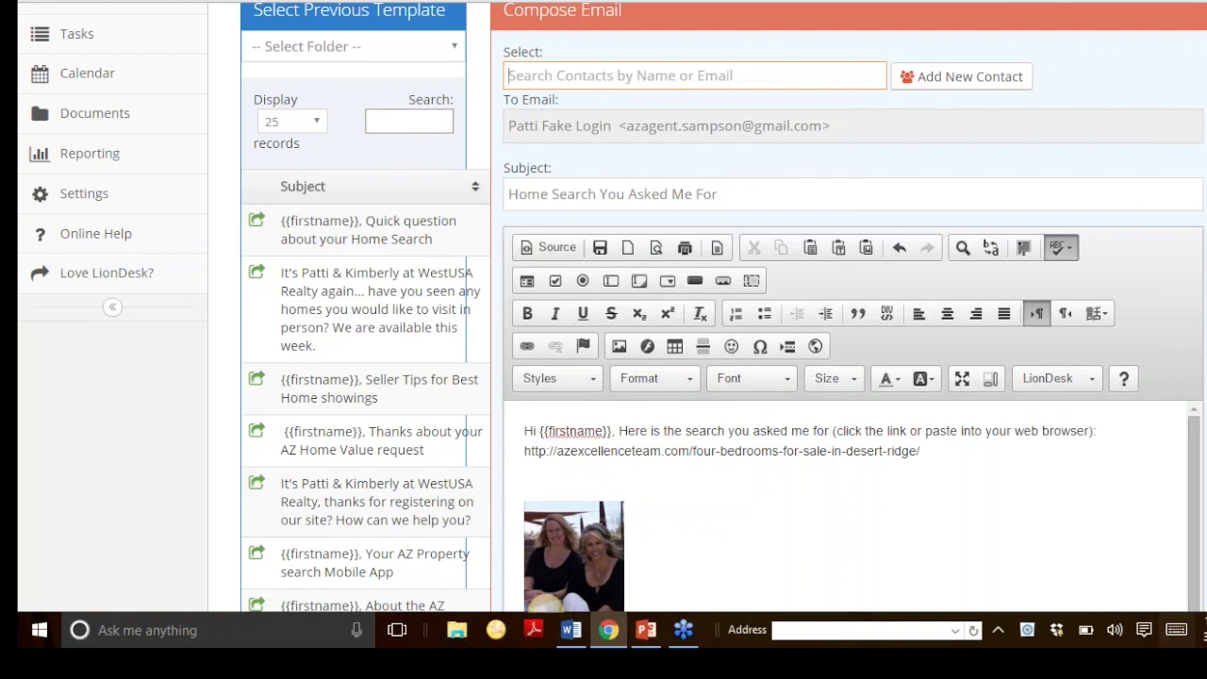
- Copy the {{firstname}} tag from the greeting and place it, followed by a comma, before "Home Search You Asked Me For" in the subject
{"action": "left_click", "coordinate": [510, 193]}
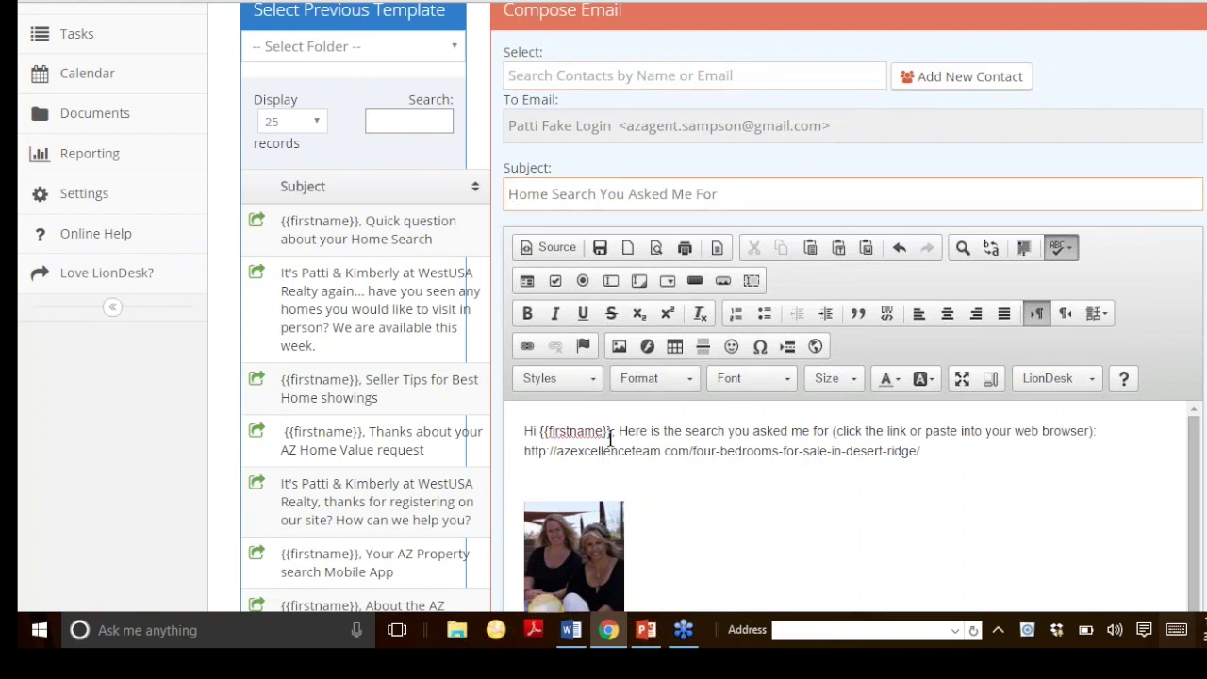
{"action": "left_click_drag", "start_coordinate": [611, 433], "coordinate": [548, 427]}
{"action": "key", "text": "ctrl+c"}
{"action": "right_click", "coordinate": [555, 431]}
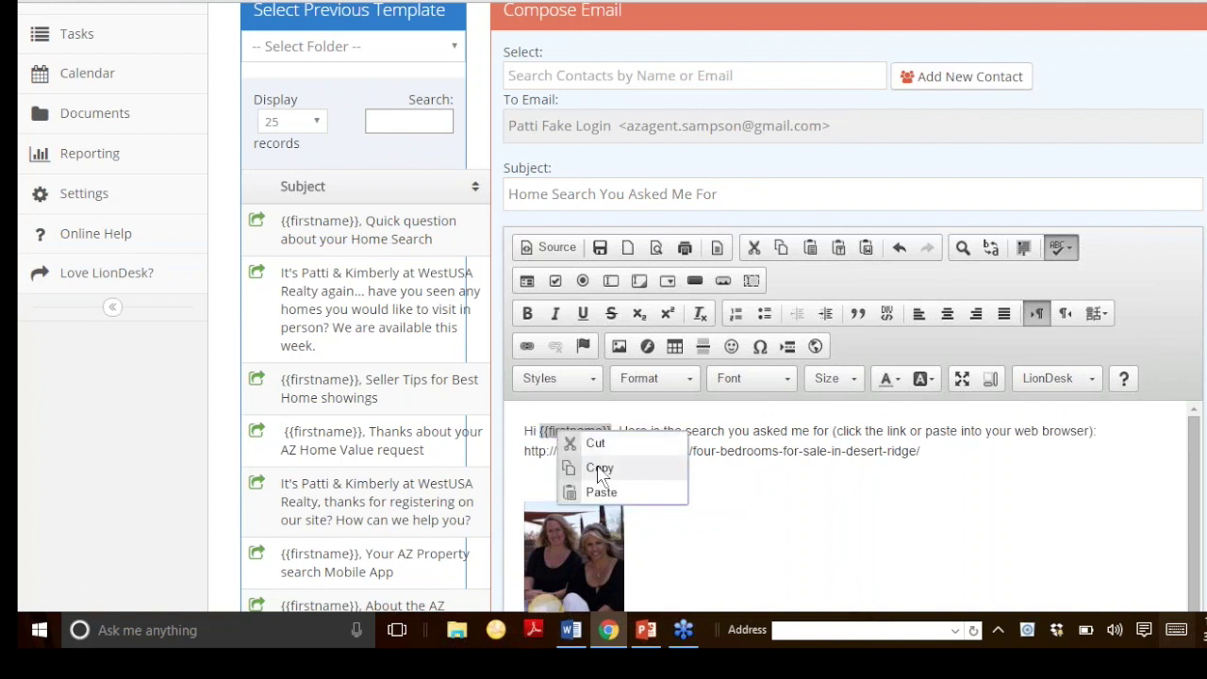
{"action": "left_click", "coordinate": [598, 466]}
{"action": "left_click", "coordinate": [509, 196]}
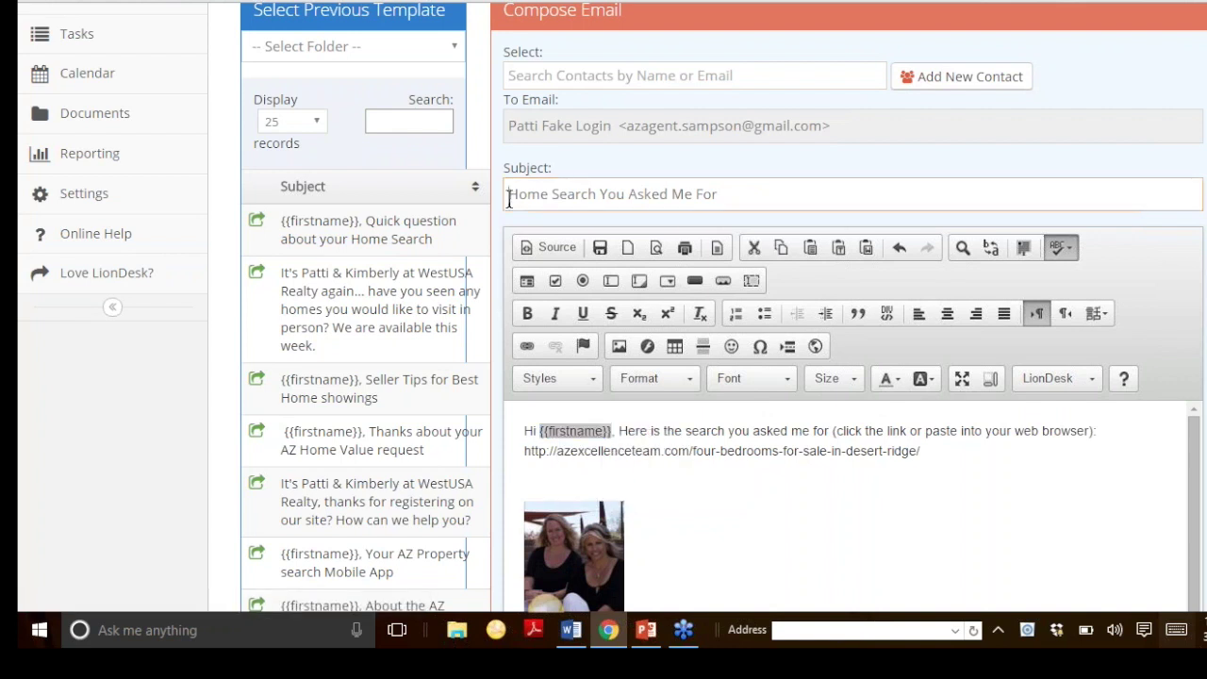
{"action": "right_click", "coordinate": [505, 194]}
{"action": "left_click", "coordinate": [582, 310]}
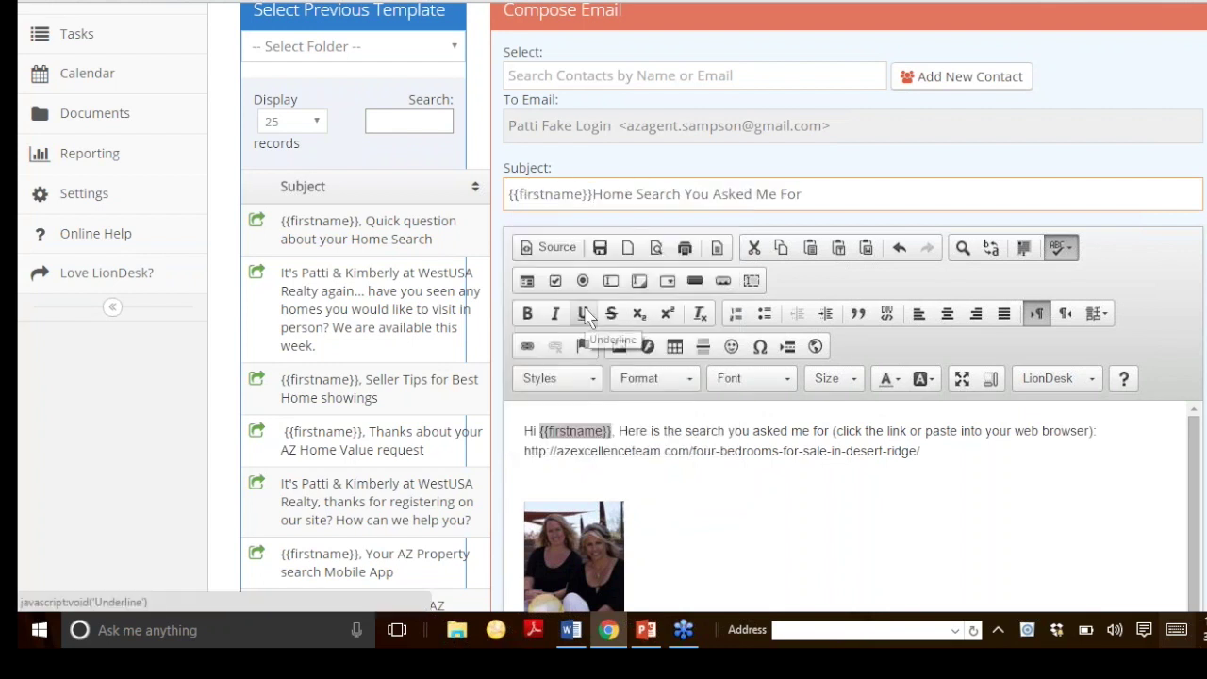
{"action": "type", "text": ","}
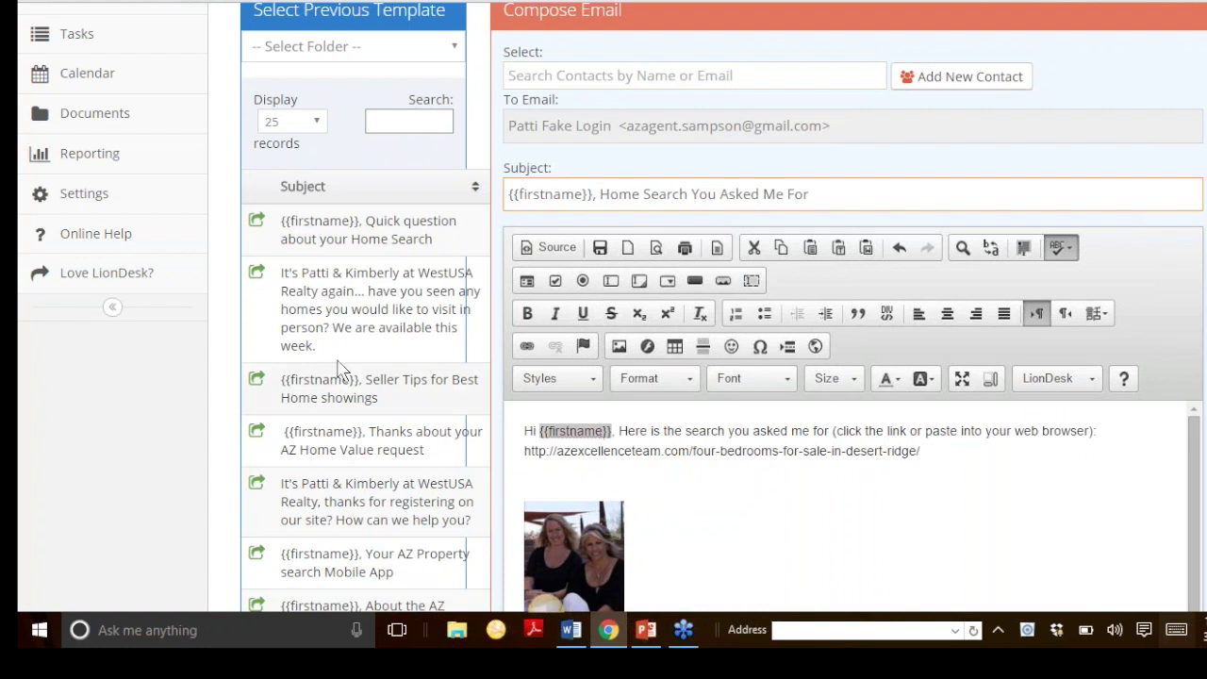
- Load the previous template "{{firstname}}, New AZ Property Listings Available Today" and review its subject, text and link placeholder
{"action": "scroll", "coordinate": [170, 431], "scroll_direction": "down", "scroll_amount": 3}
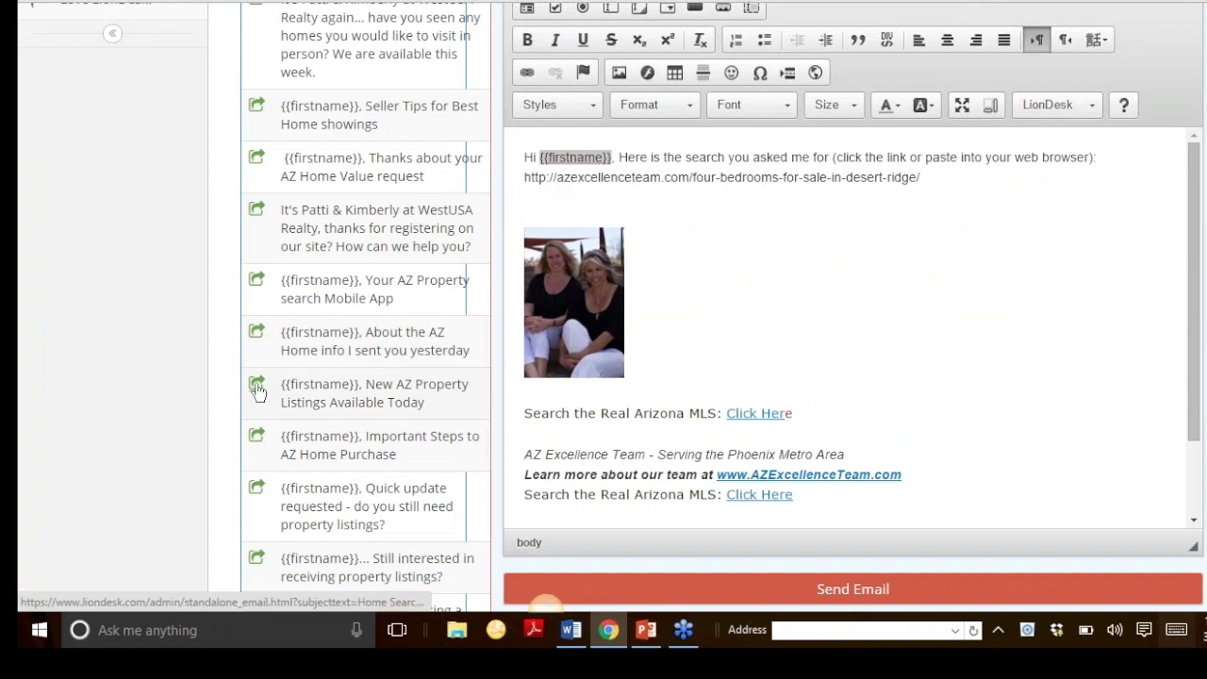
{"action": "left_click", "coordinate": [259, 392]}
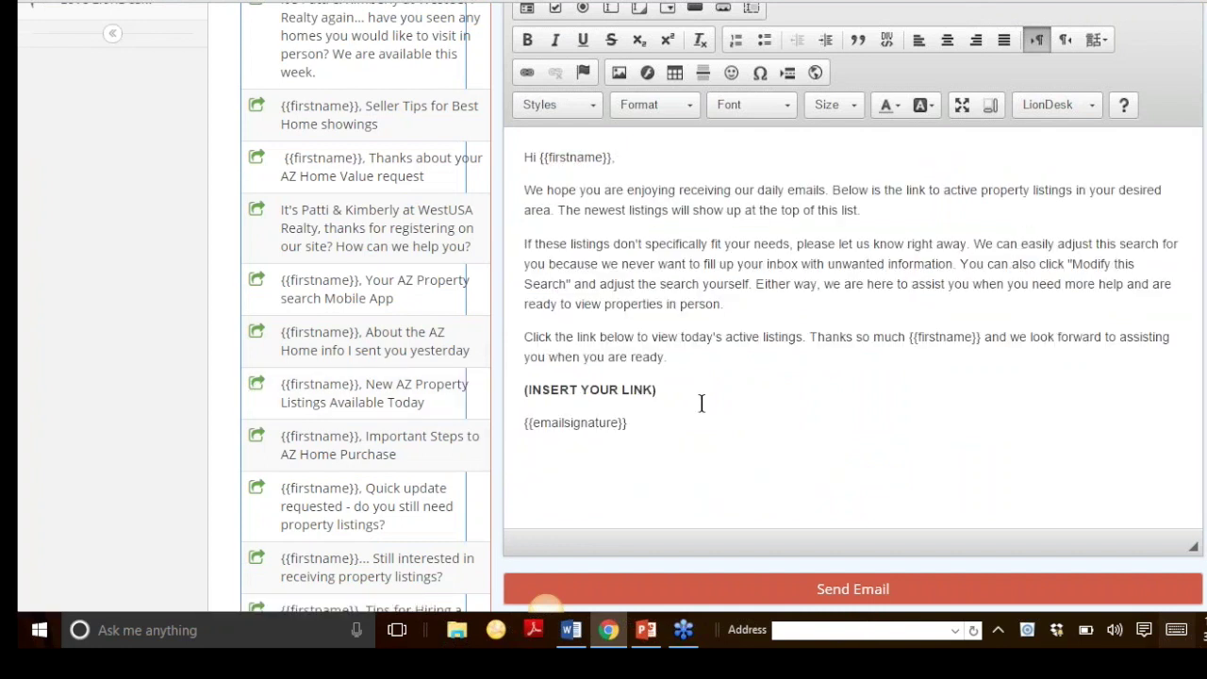
{"action": "left_click_drag", "start_coordinate": [696, 396], "coordinate": [519, 382]}
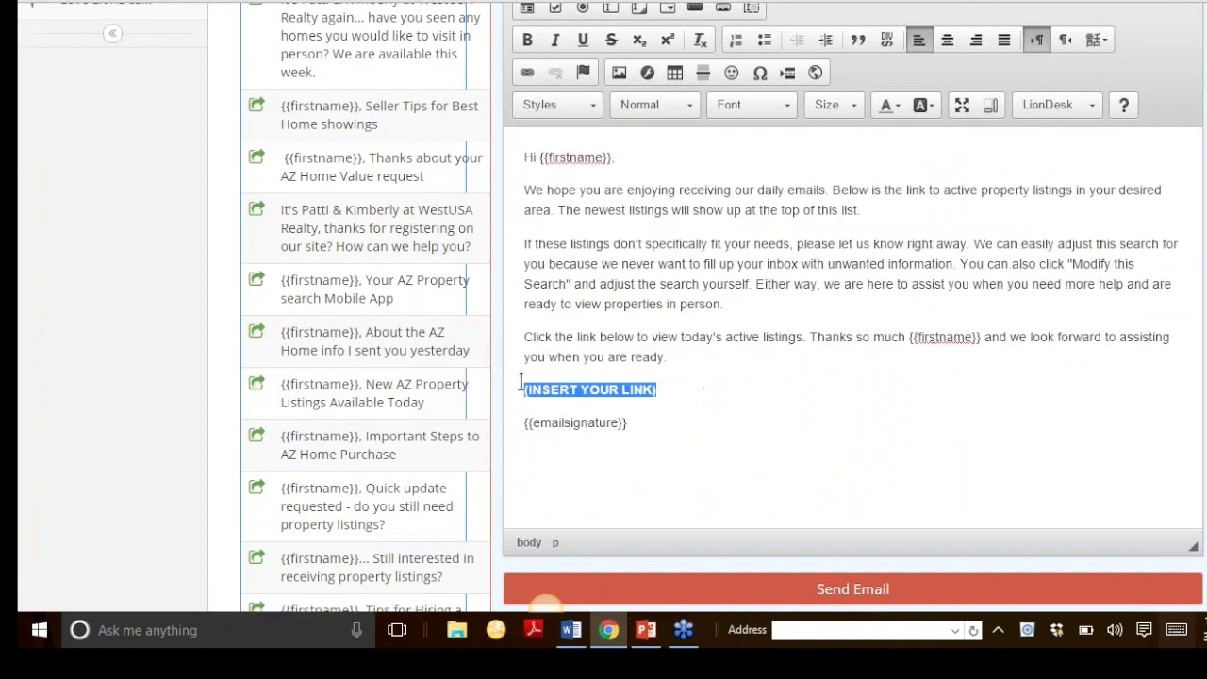
{"action": "left_click", "coordinate": [731, 401]}
{"action": "scroll", "coordinate": [728, 394], "scroll_direction": "up", "scroll_amount": 3}
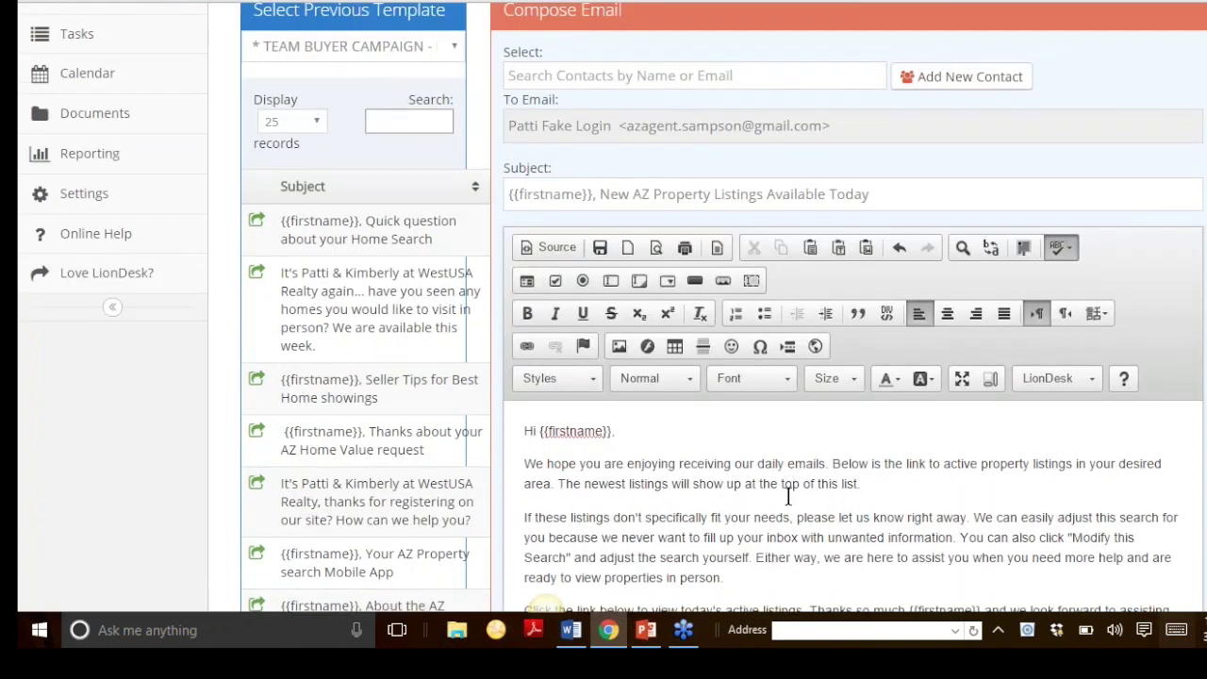
{"action": "scroll", "coordinate": [788, 496], "scroll_direction": "down", "scroll_amount": 2}
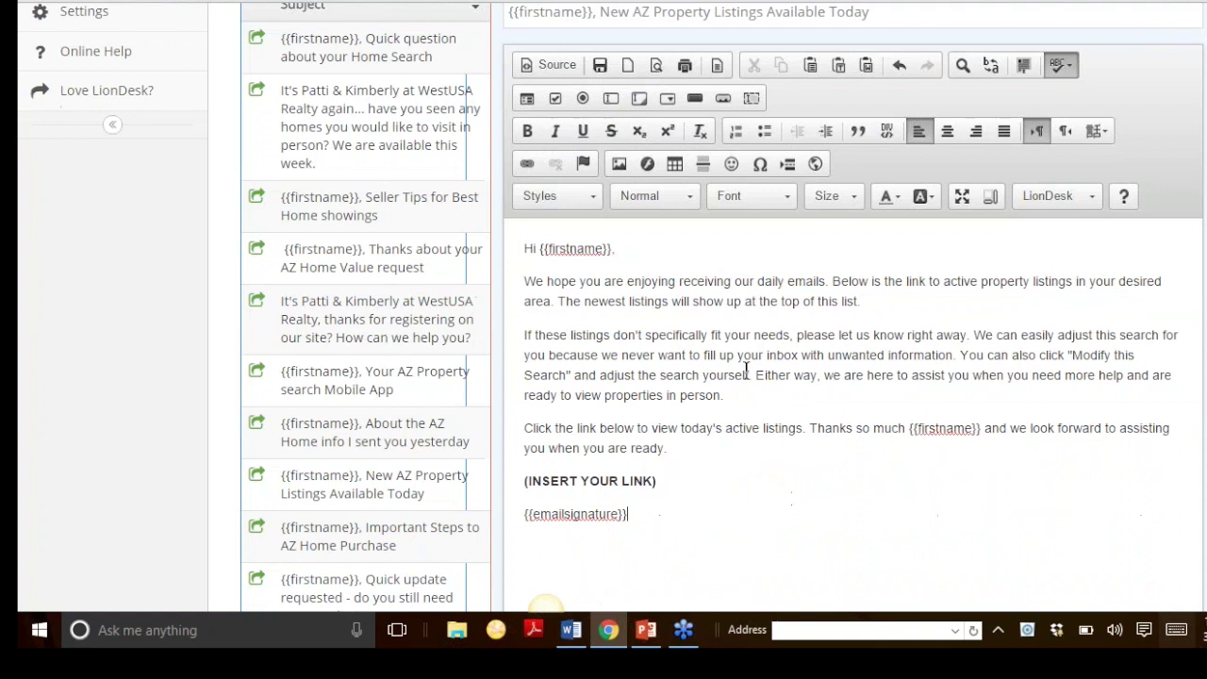
- Set the email's send option to Recurring and look over the template message
{"action": "scroll", "coordinate": [746, 369], "scroll_direction": "up", "scroll_amount": 4}
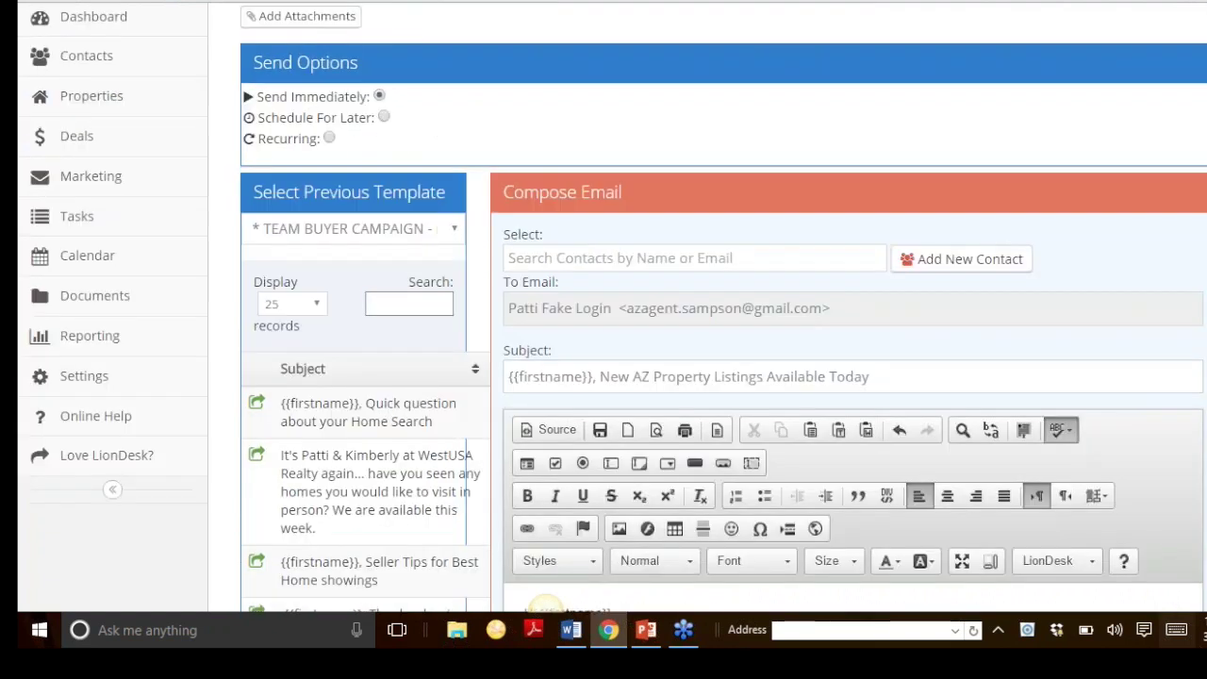
{"action": "left_click", "coordinate": [329, 137]}
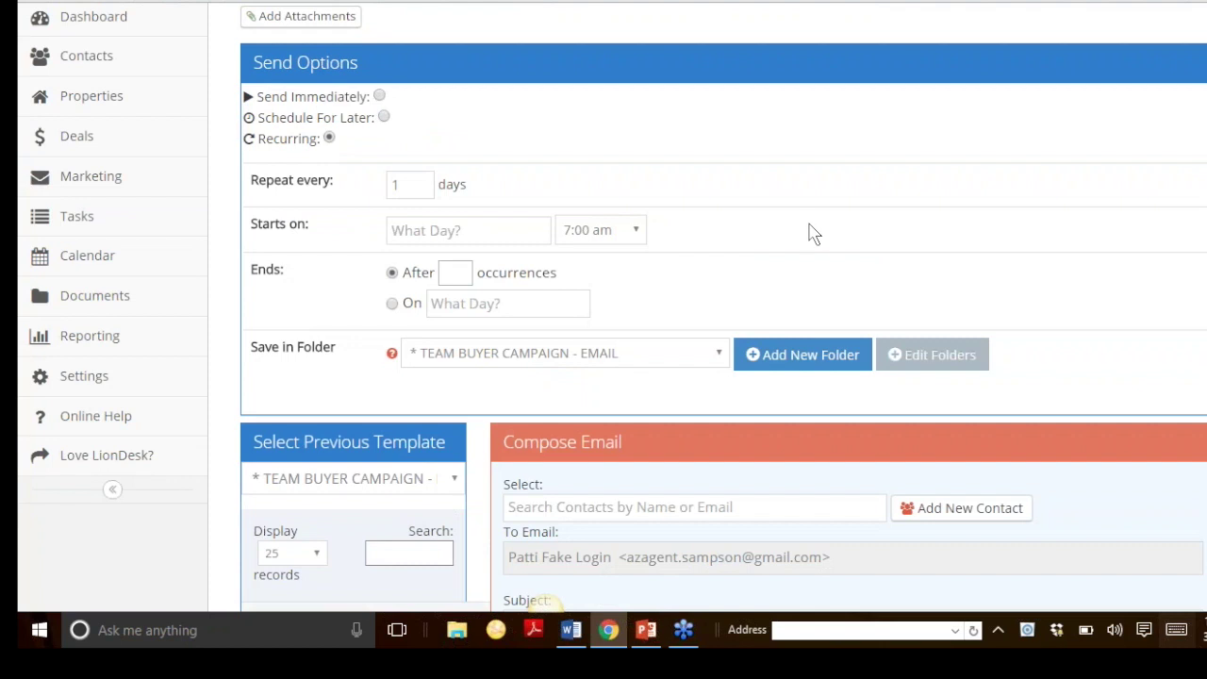
{"action": "scroll", "coordinate": [863, 271], "scroll_direction": "down", "scroll_amount": 3}
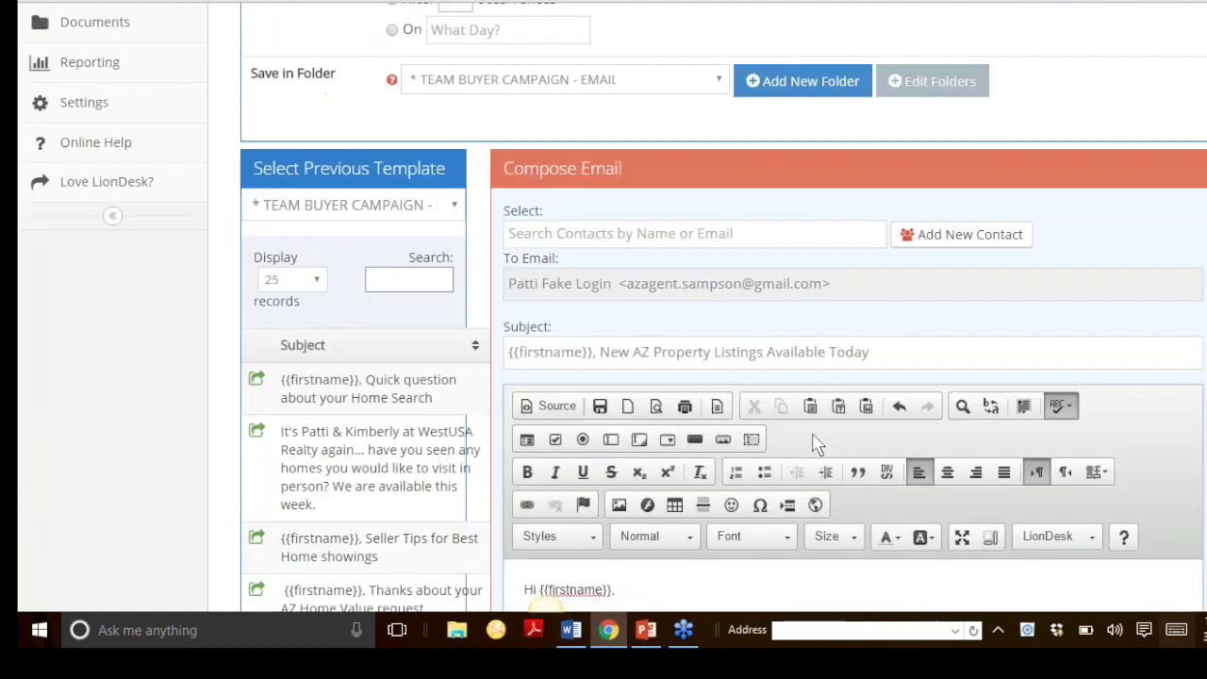
{"action": "scroll", "coordinate": [816, 445], "scroll_direction": "down", "scroll_amount": 2}
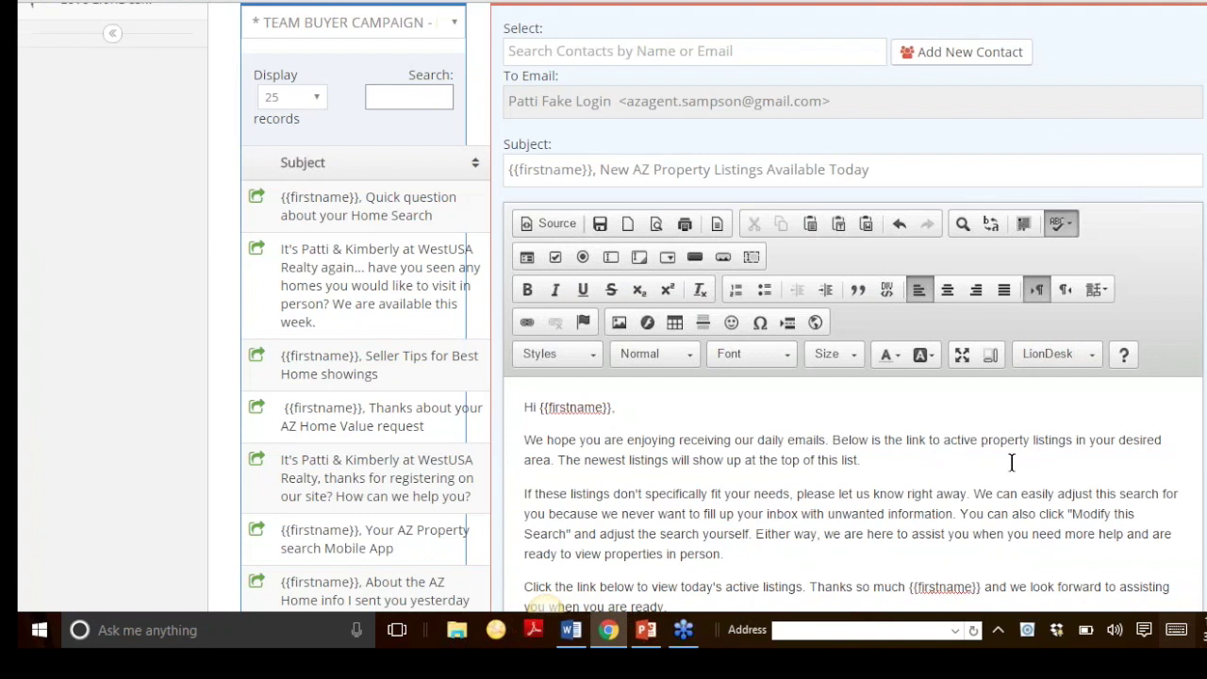
{"action": "scroll", "coordinate": [714, 476], "scroll_direction": "down", "scroll_amount": 1}
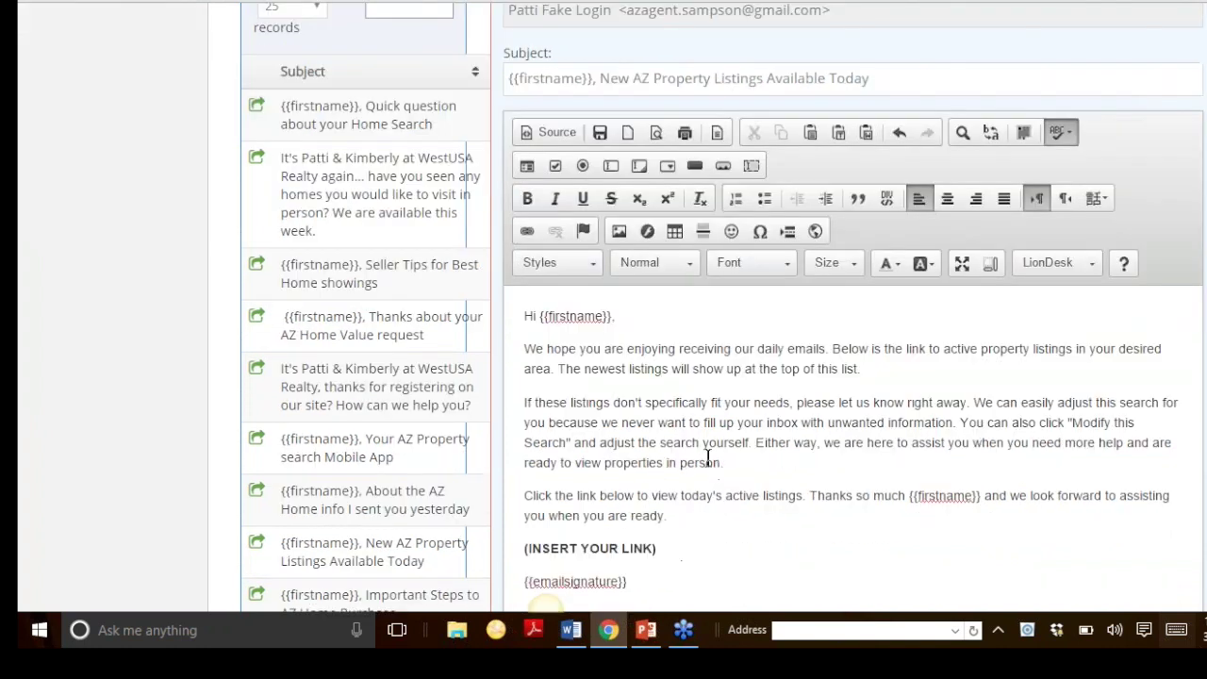
{"action": "scroll", "coordinate": [706, 458], "scroll_direction": "up", "scroll_amount": 6}
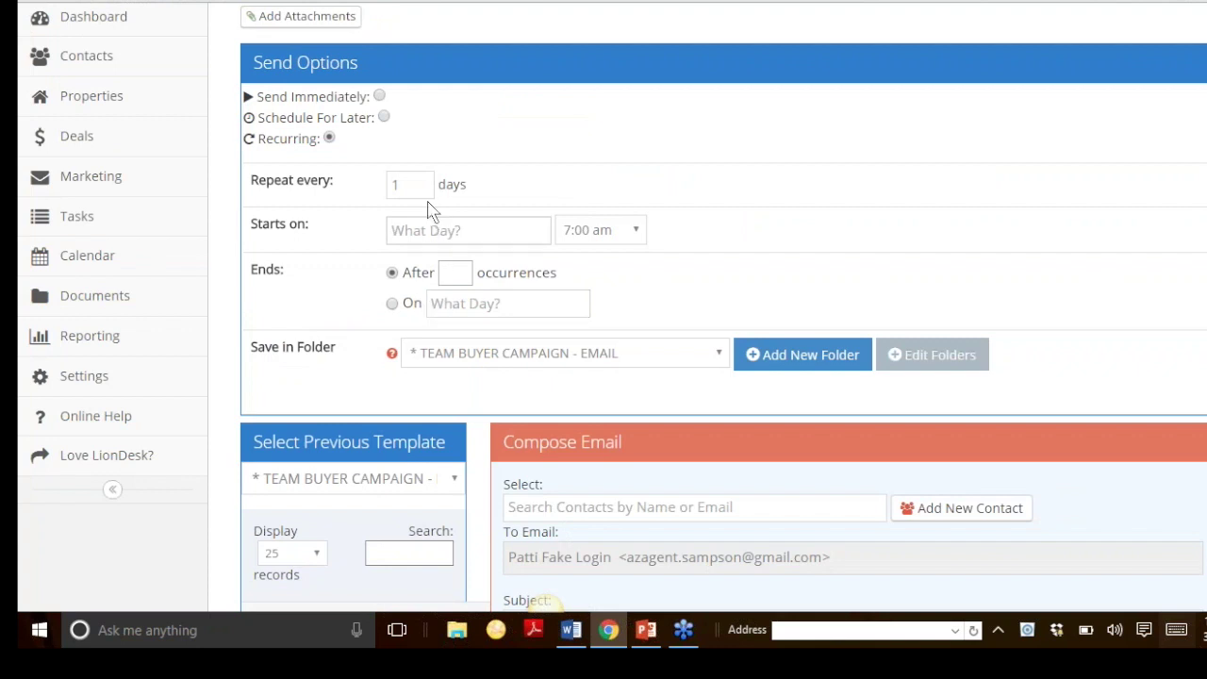
- Set the recurring email to repeat every 2 days, starting on 03/10/2016
{"action": "key", "text": "BackSpace"}
{"action": "type", "text": "1"}
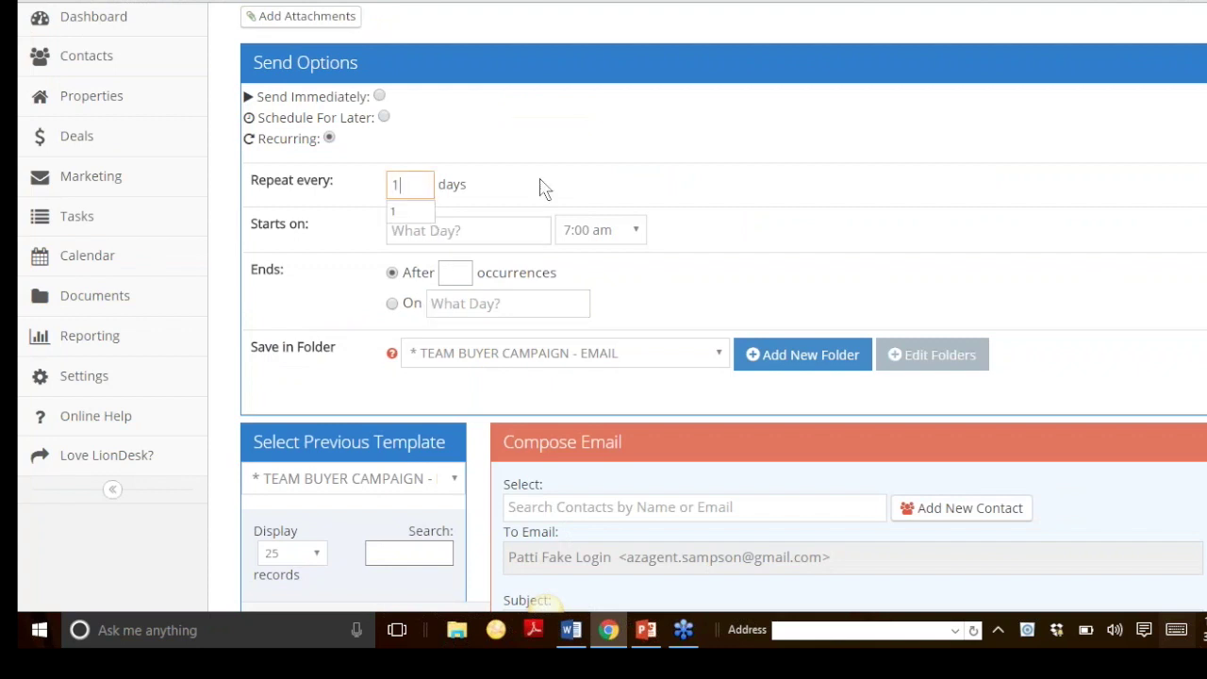
{"action": "key", "text": "BackSpace"}
{"action": "type", "text": "2"}
{"action": "left_click", "coordinate": [491, 228]}
{"action": "left_click", "coordinate": [540, 355]}
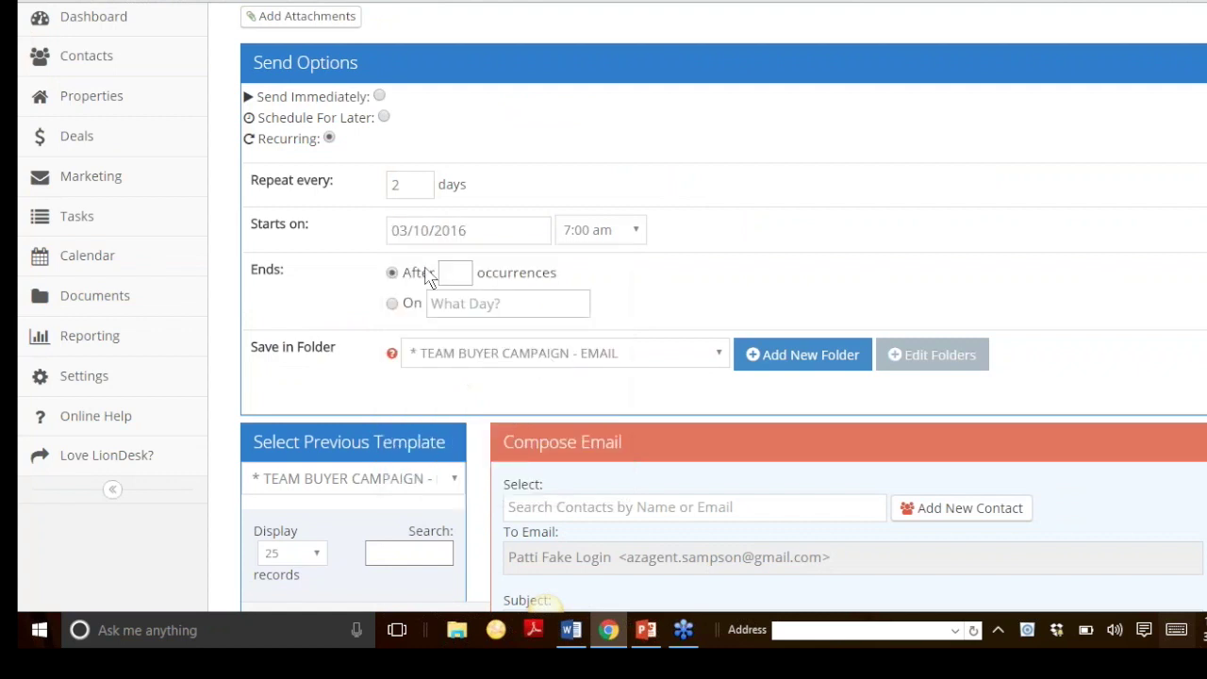
- Make the recurring email end on a specific date, 08/17/2016
{"action": "left_click", "coordinate": [392, 303]}
{"action": "left_click", "coordinate": [520, 300]}
{"action": "left_click", "coordinate": [645, 343]}
{"action": "left_click", "coordinate": [644, 343]}
{"action": "double_click", "coordinate": [644, 344]}
{"action": "double_click", "coordinate": [644, 343]}
{"action": "double_click", "coordinate": [645, 344]}
{"action": "double_click", "coordinate": [644, 344]}
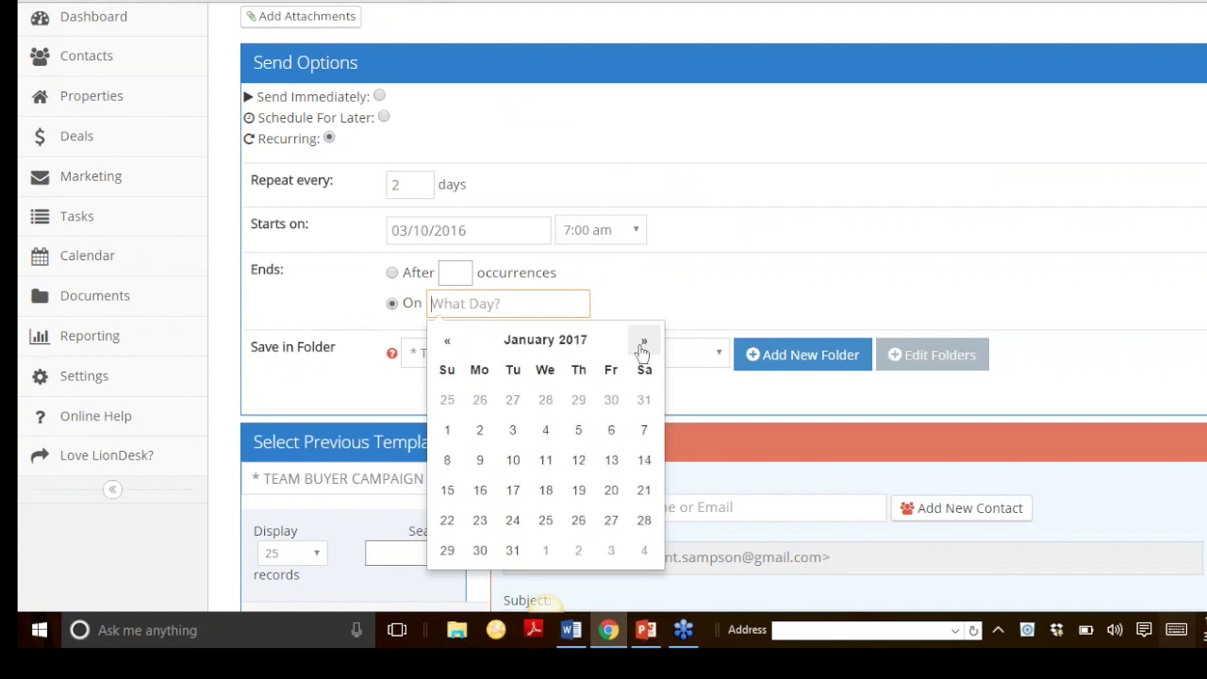
{"action": "left_click", "coordinate": [643, 345]}
{"action": "double_click", "coordinate": [448, 345]}
{"action": "left_click", "coordinate": [448, 345]}
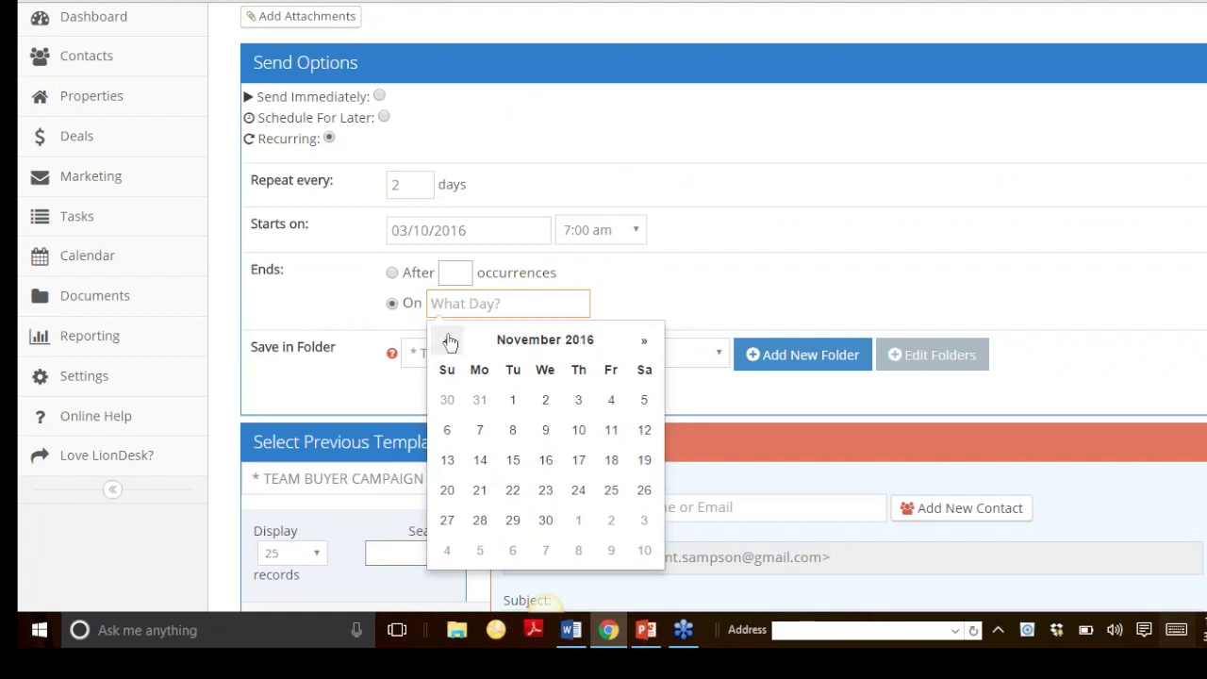
{"action": "double_click", "coordinate": [448, 345]}
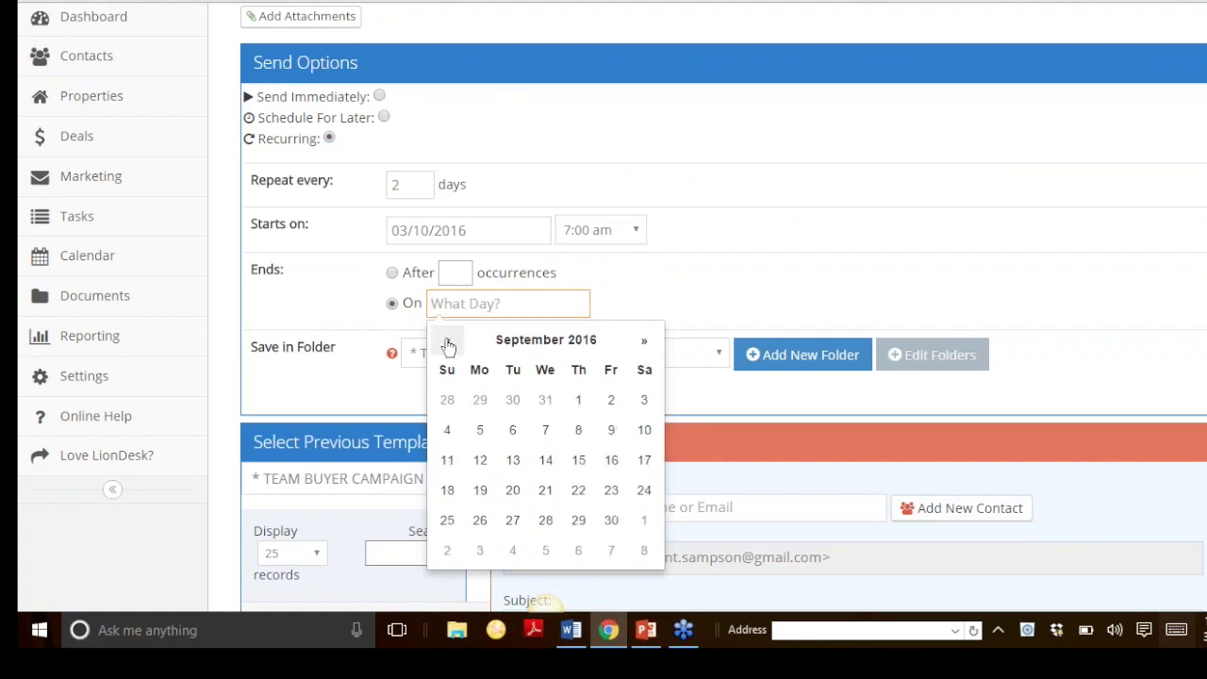
{"action": "left_click", "coordinate": [448, 345]}
{"action": "left_click", "coordinate": [545, 461]}
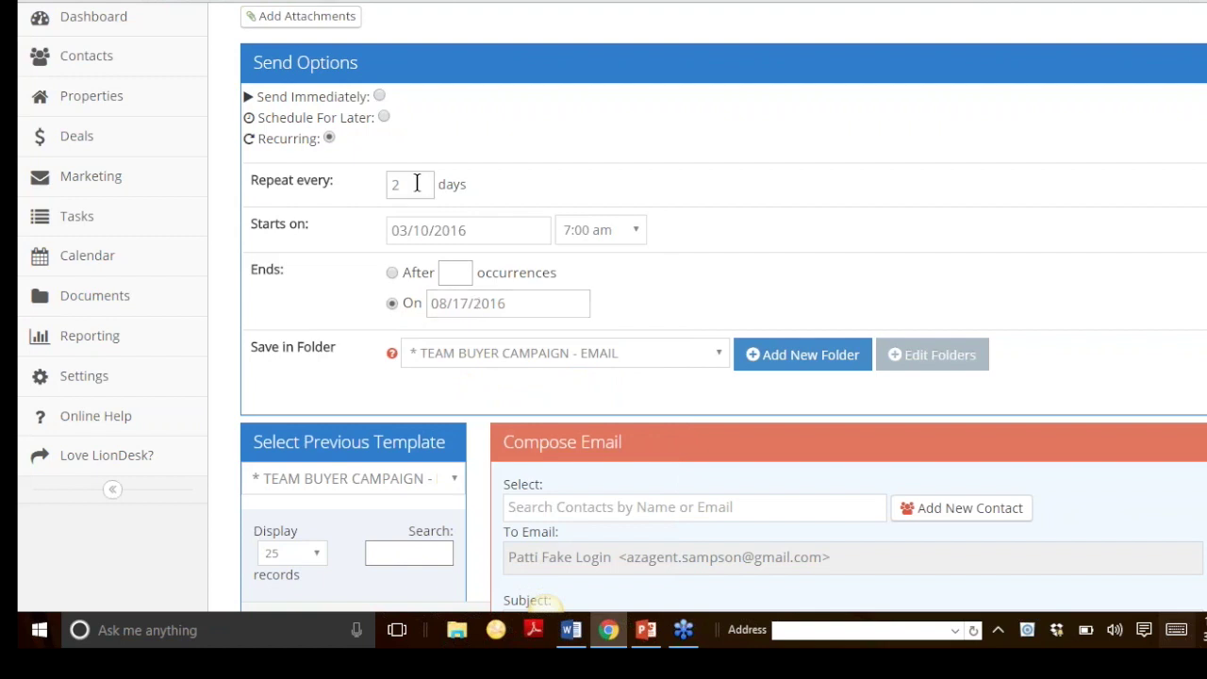
{"action": "left_click", "coordinate": [445, 303]}
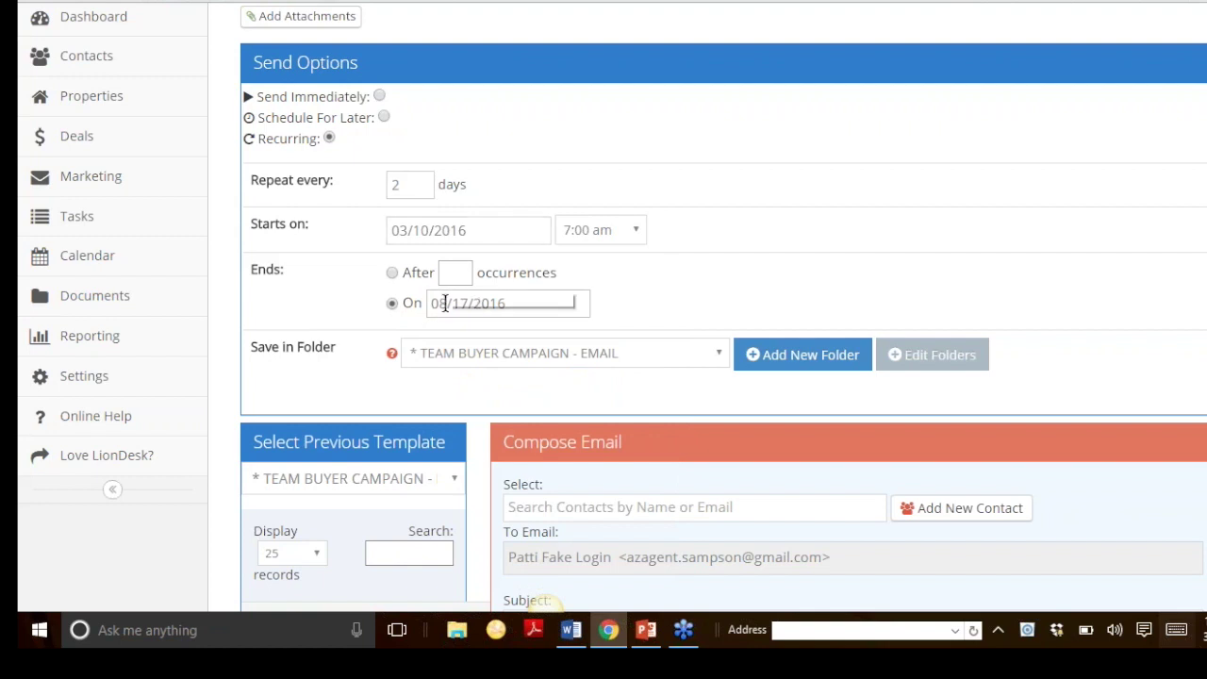
{"action": "left_click", "coordinate": [613, 281]}
- Set the recurring email's start time to 10:00 am
{"action": "scroll", "coordinate": [633, 302], "scroll_direction": "down", "scroll_amount": 2}
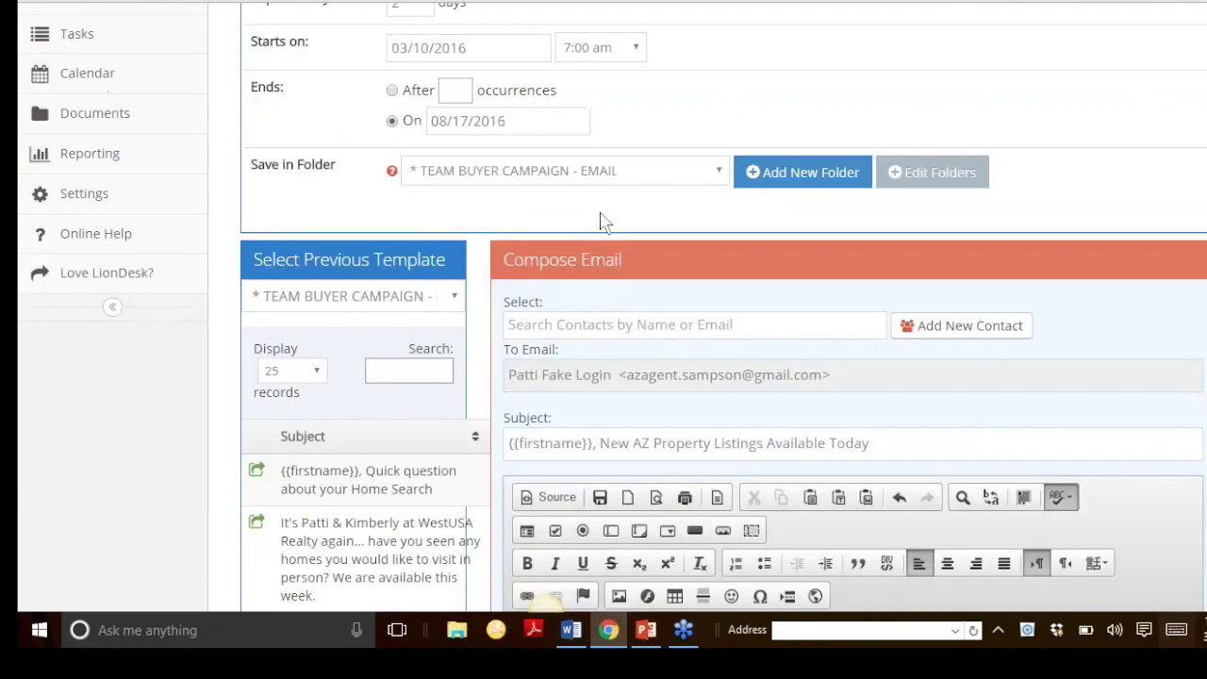
{"action": "scroll", "coordinate": [603, 148], "scroll_direction": "up", "scroll_amount": 1}
{"action": "left_click", "coordinate": [628, 139]}
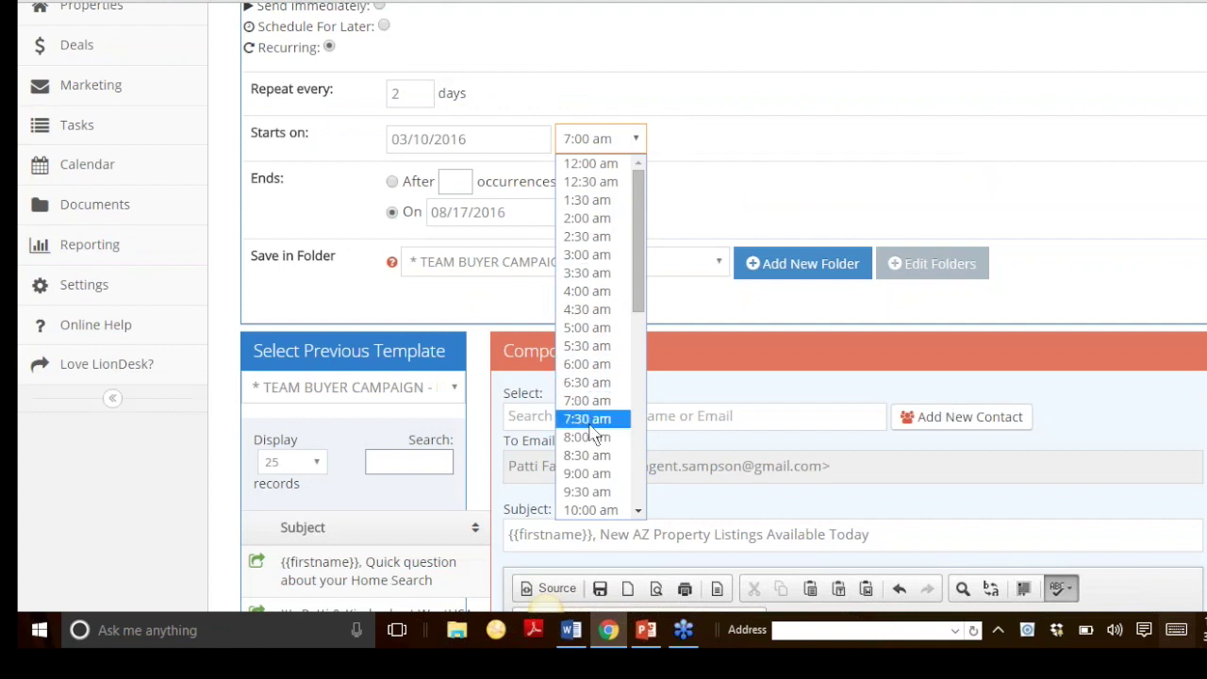
{"action": "scroll", "coordinate": [592, 429], "scroll_direction": "down", "scroll_amount": 4}
{"action": "scroll", "coordinate": [592, 429], "scroll_direction": "down", "scroll_amount": 2}
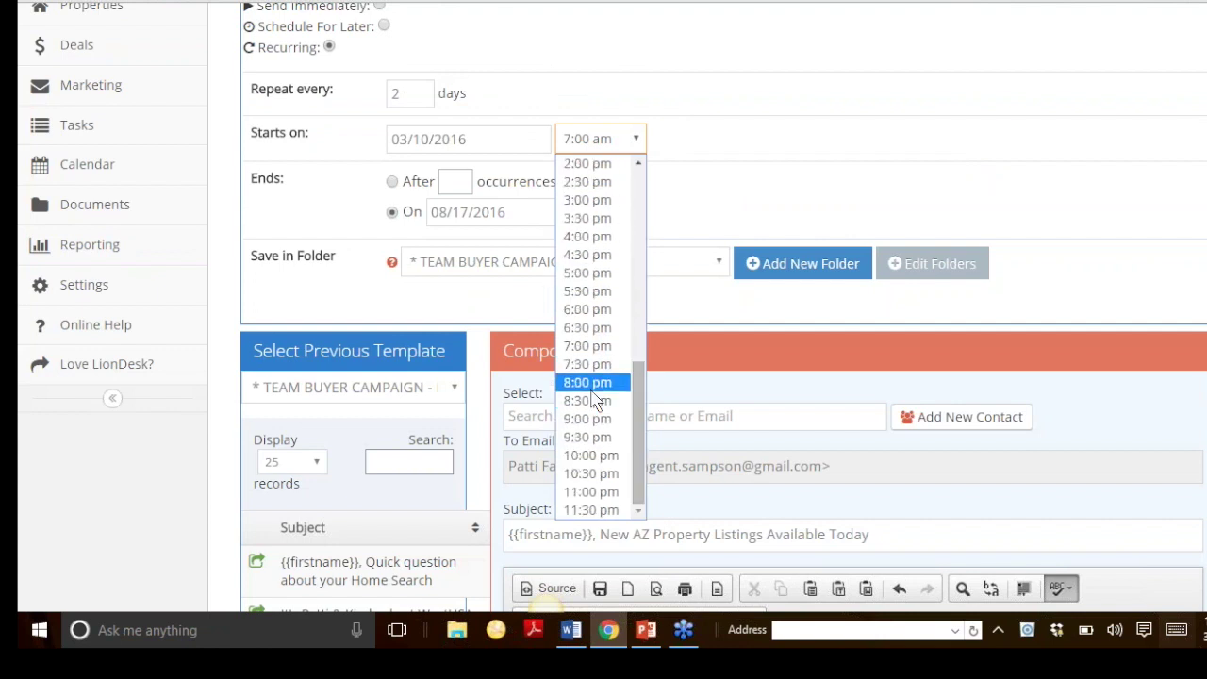
{"action": "scroll", "coordinate": [614, 301], "scroll_direction": "up", "scroll_amount": 5}
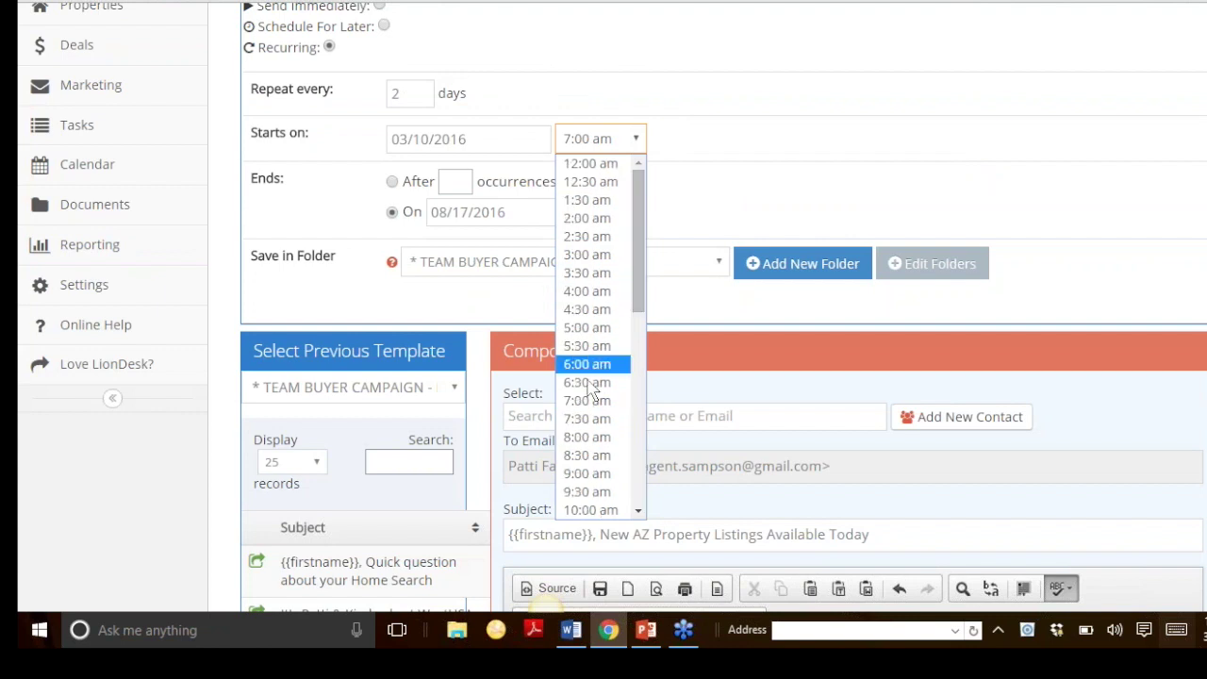
{"action": "scroll", "coordinate": [592, 379], "scroll_direction": "down", "scroll_amount": 2}
{"action": "left_click", "coordinate": [590, 327]}
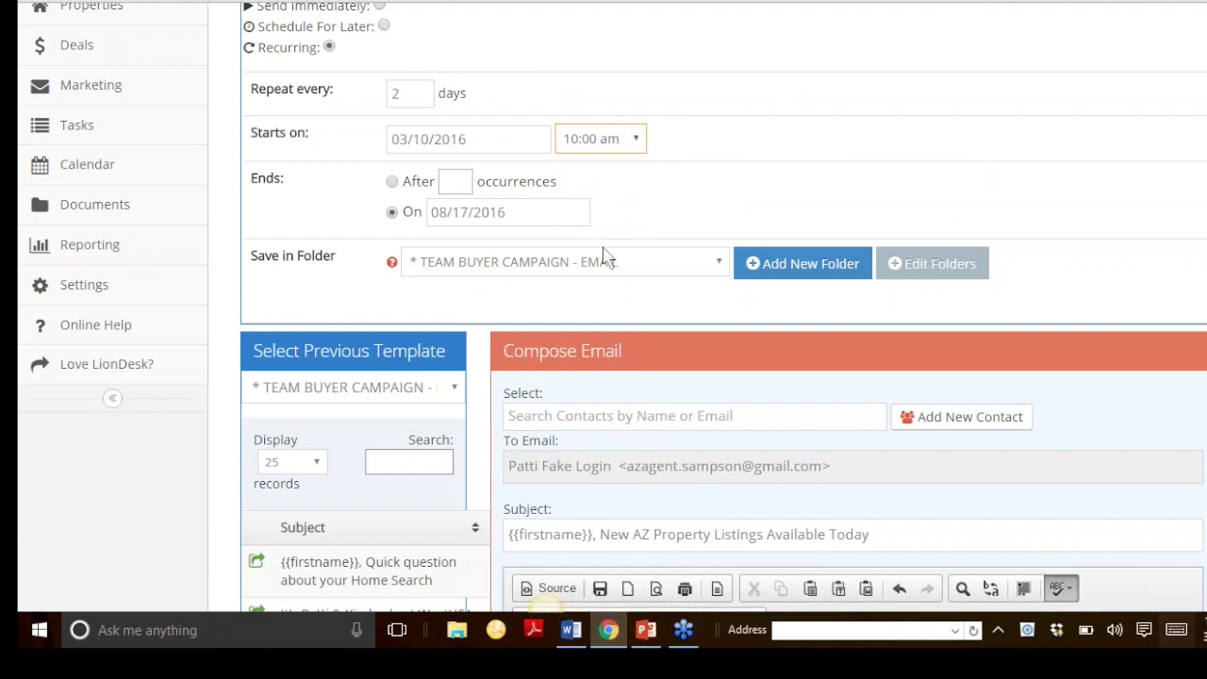
- Schedule and save the recurring email with the new property listings template
{"action": "scroll", "coordinate": [623, 269], "scroll_direction": "down", "scroll_amount": 3}
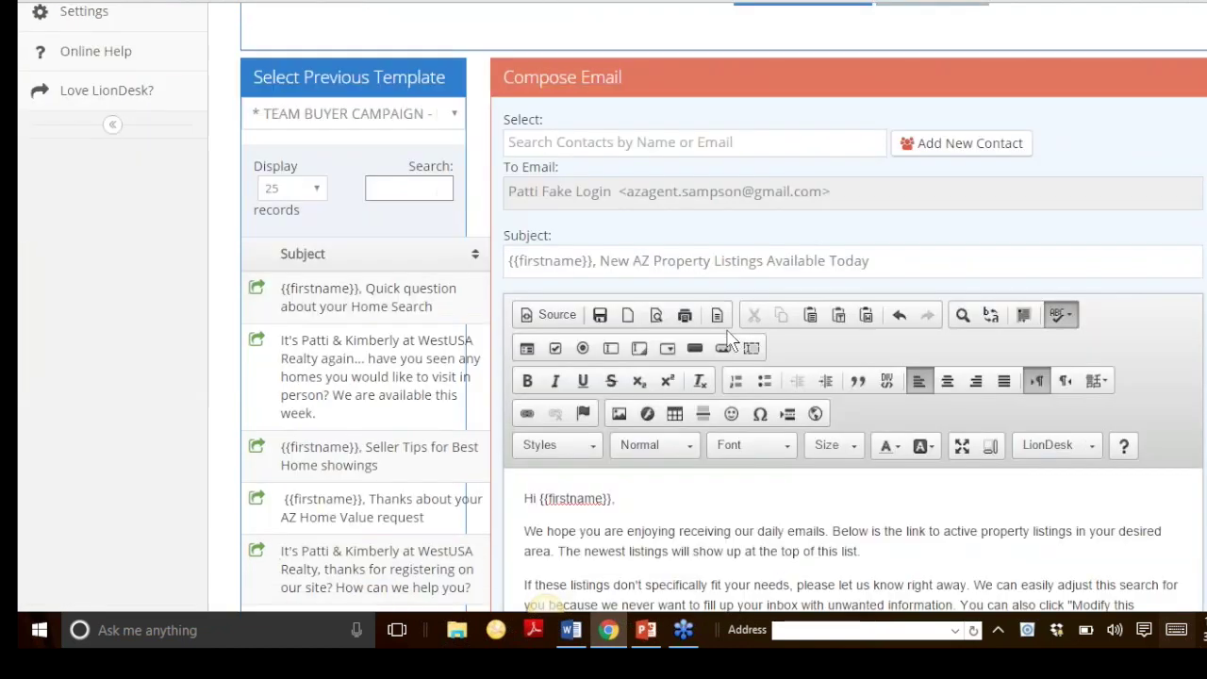
{"action": "scroll", "coordinate": [731, 339], "scroll_direction": "down", "scroll_amount": 7}
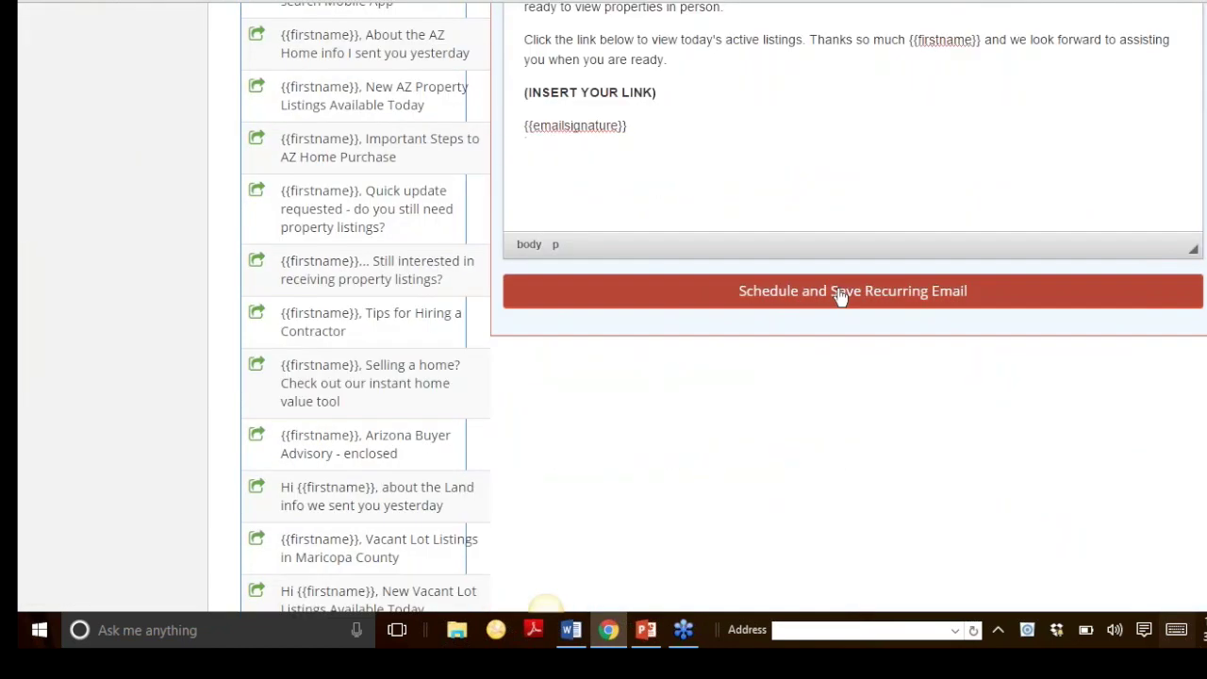
{"action": "left_click", "coordinate": [840, 296]}
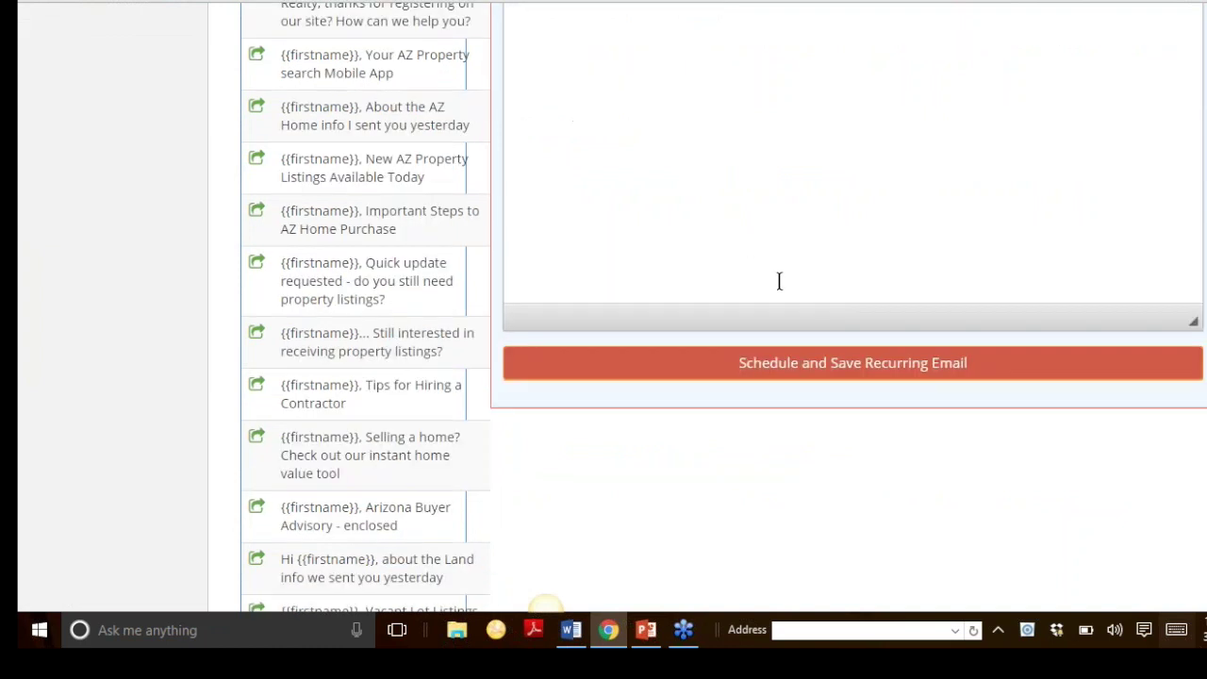
- Search the contacts by the test contact's first name and open the profile of the contact the email was addressed to
{"action": "scroll", "coordinate": [797, 323], "scroll_direction": "up", "scroll_amount": 5}
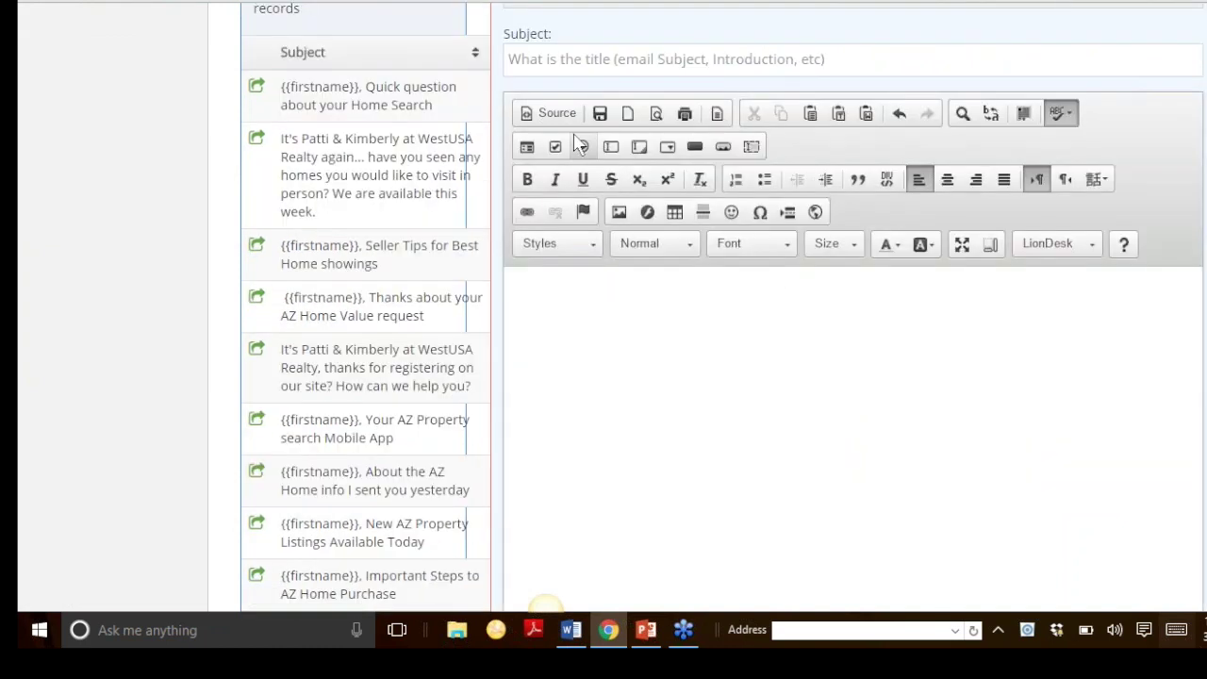
{"action": "scroll", "coordinate": [688, 202], "scroll_direction": "up", "scroll_amount": 5}
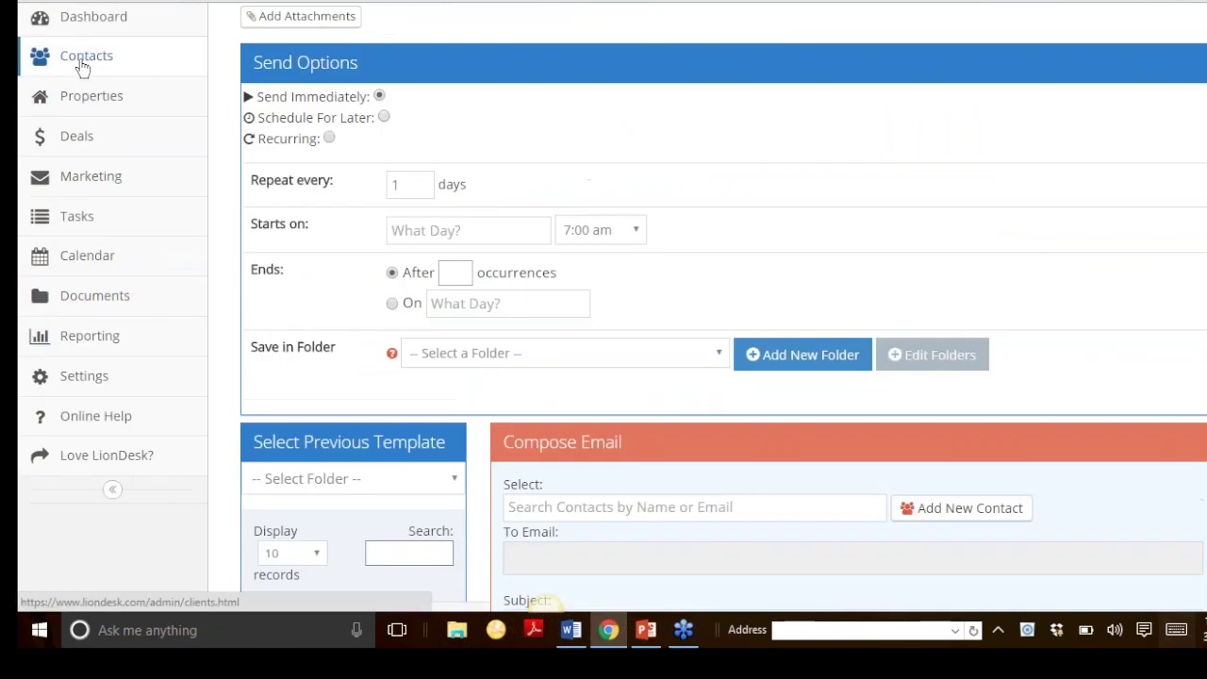
{"action": "left_click", "coordinate": [82, 63]}
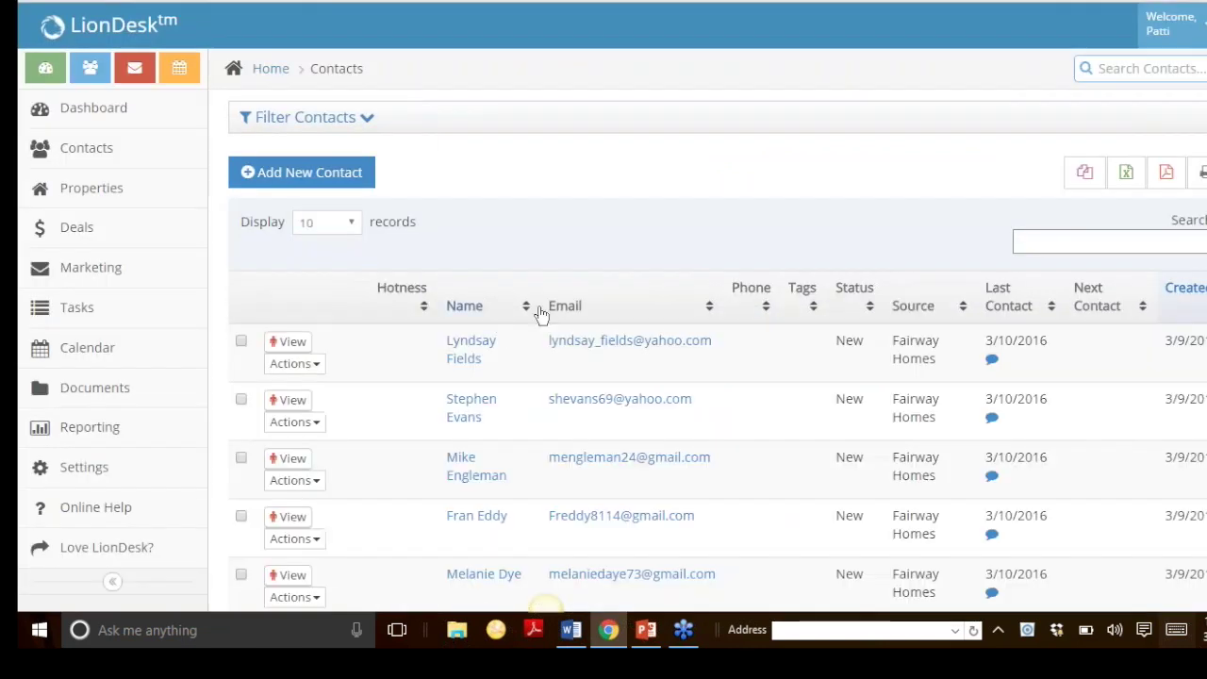
{"action": "left_click", "coordinate": [1154, 247]}
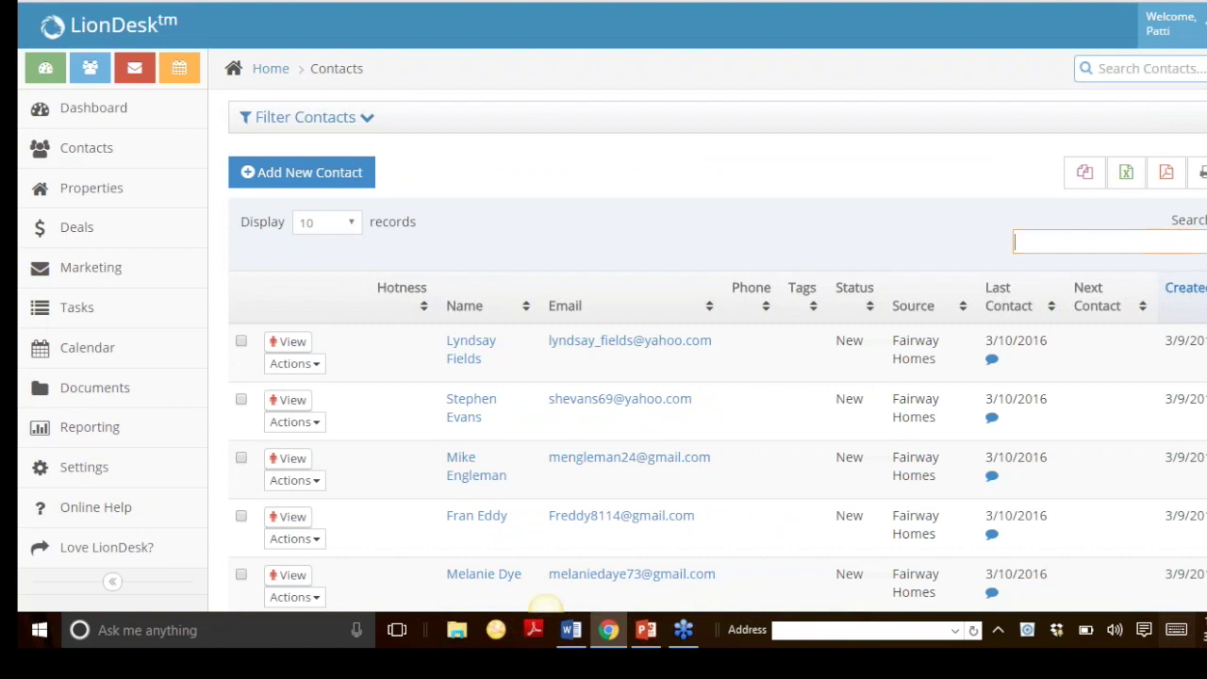
{"action": "type", "text": "atti"}
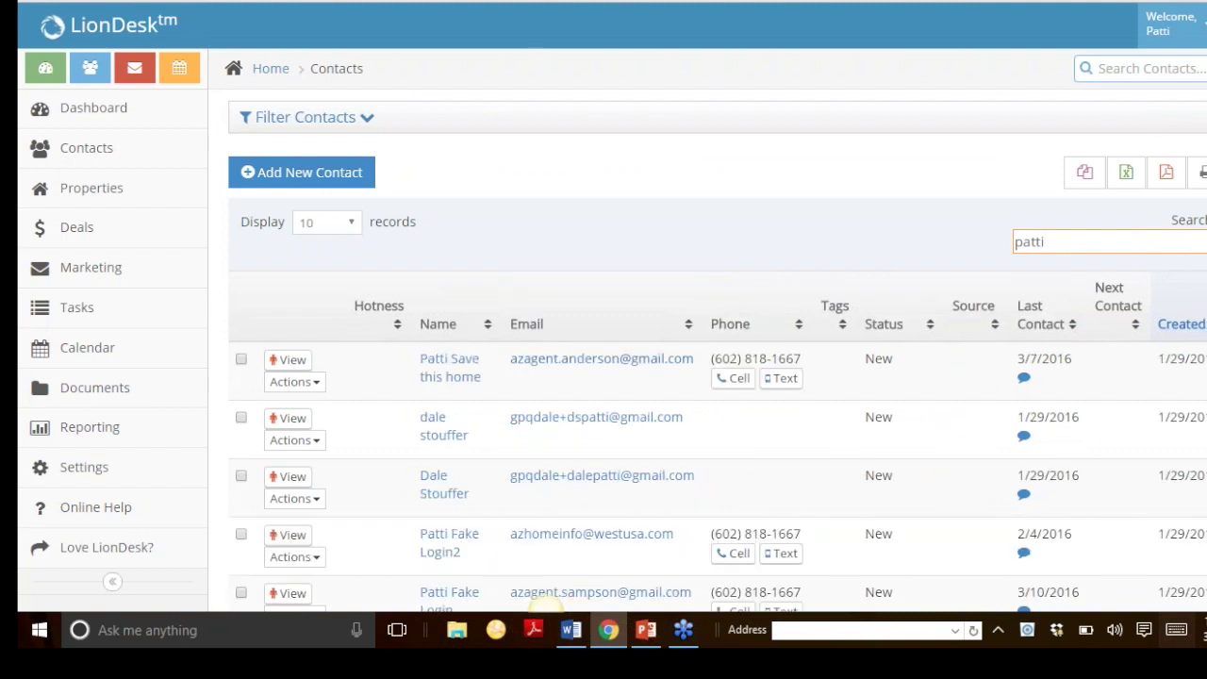
{"action": "scroll", "coordinate": [501, 464], "scroll_direction": "down", "scroll_amount": 1}
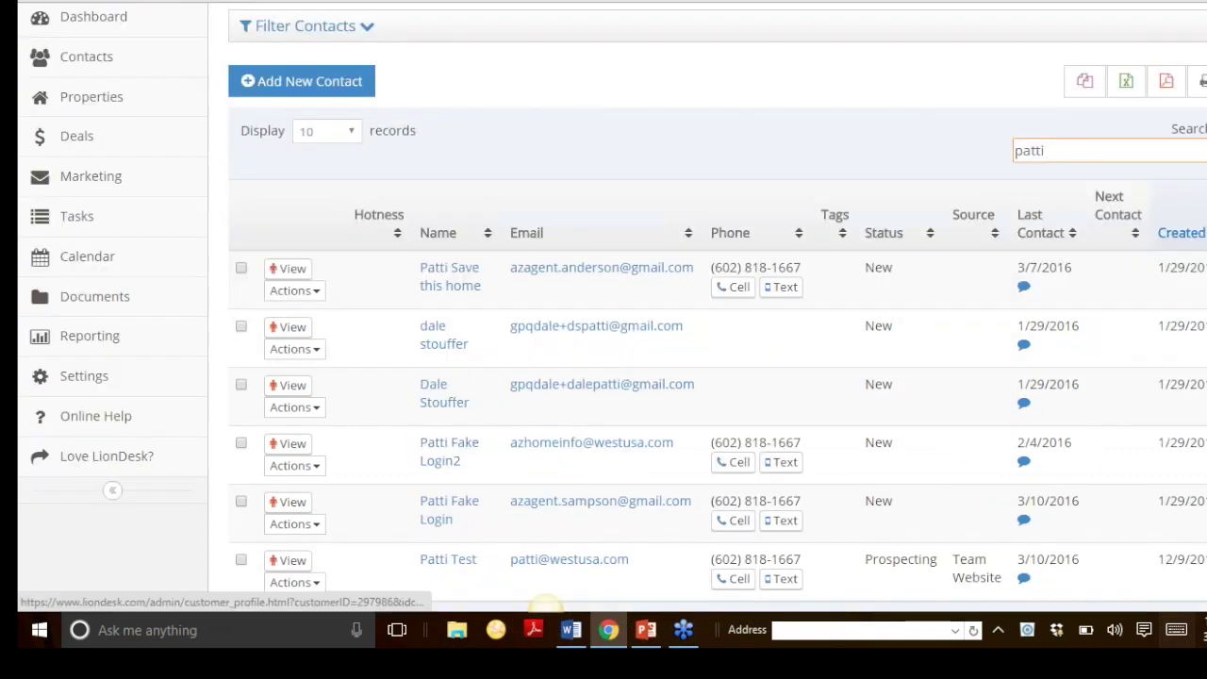
{"action": "left_click", "coordinate": [449, 509]}
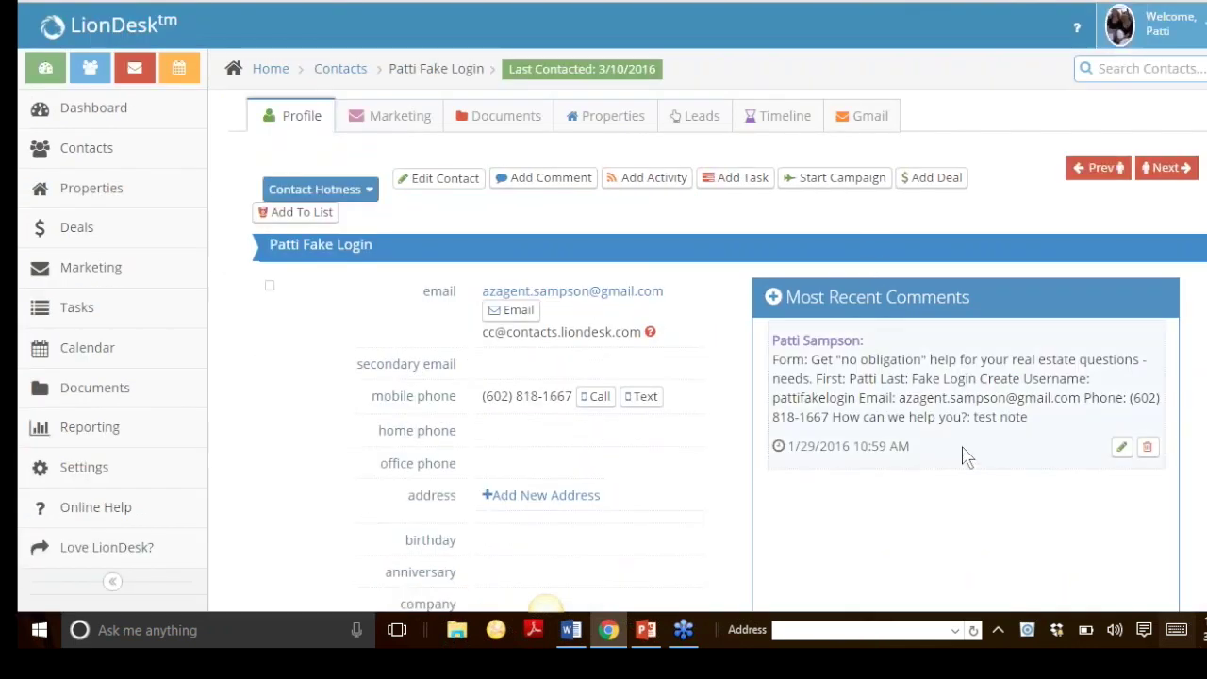
- Examine the Contact Activity Log in the contact's profile for the listings email and its send time
{"action": "scroll", "coordinate": [884, 404], "scroll_direction": "down", "scroll_amount": 6}
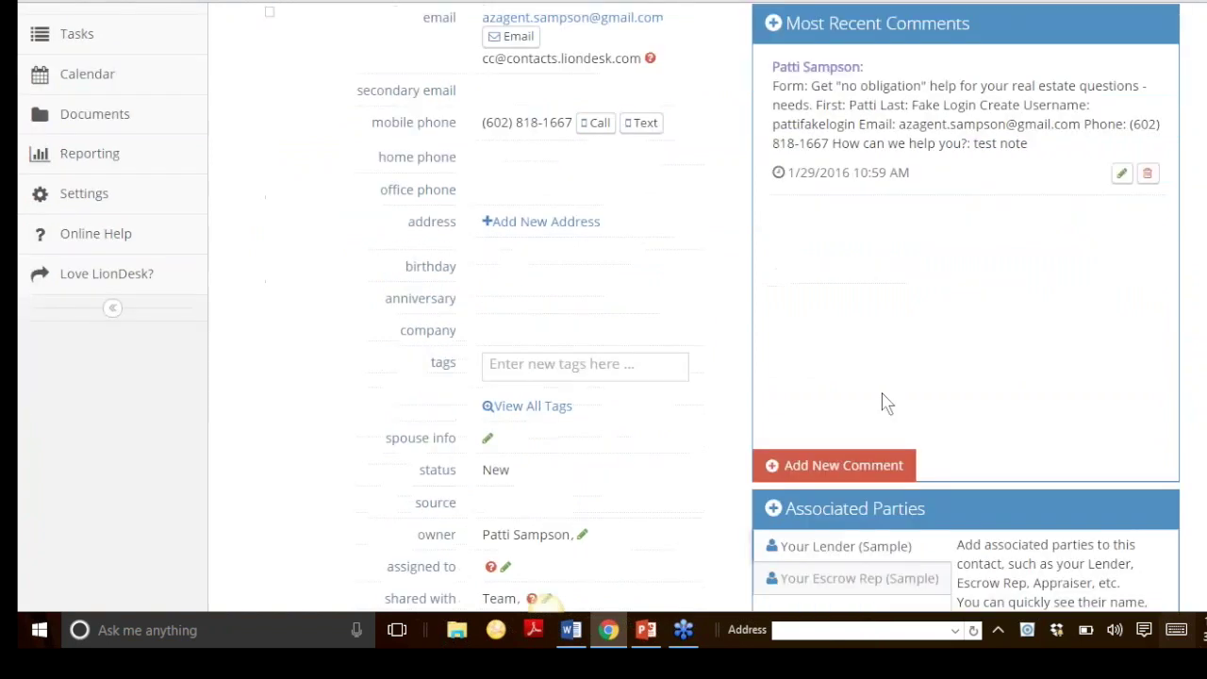
{"action": "scroll", "coordinate": [884, 396], "scroll_direction": "down", "scroll_amount": 2}
{"action": "scroll", "coordinate": [705, 455], "scroll_direction": "down", "scroll_amount": 3}
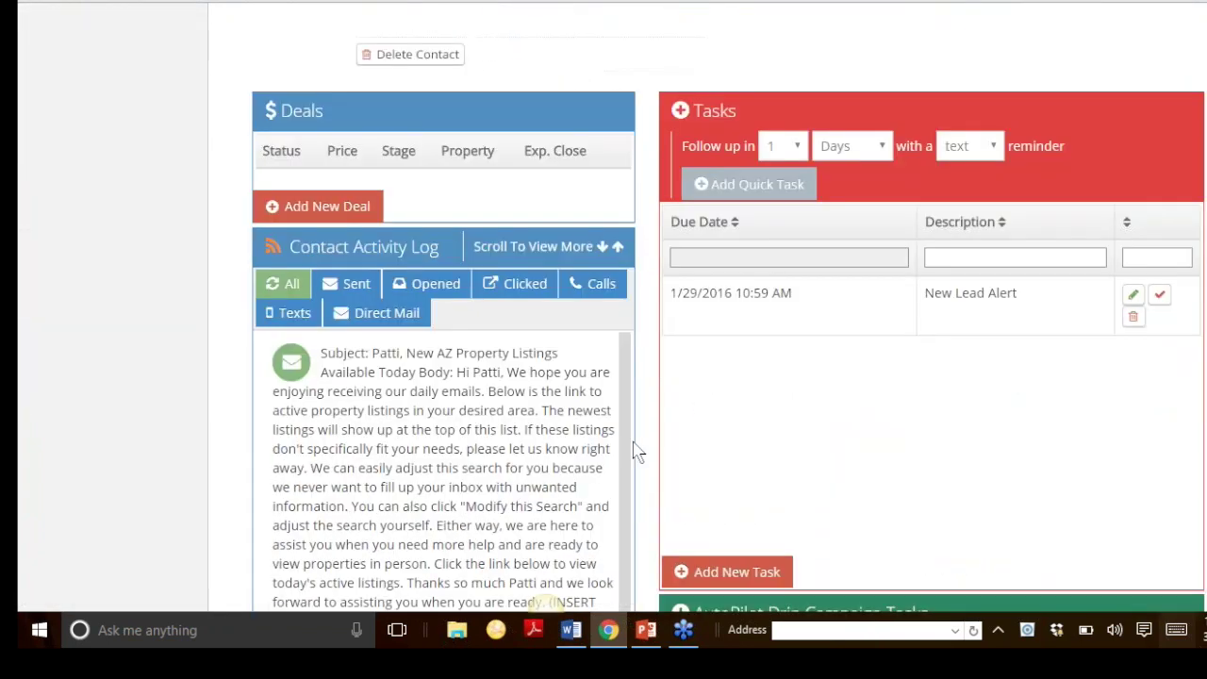
{"action": "scroll", "coordinate": [512, 384], "scroll_direction": "down", "scroll_amount": 2}
{"action": "scroll", "coordinate": [448, 415], "scroll_direction": "up", "scroll_amount": 2}
{"action": "scroll", "coordinate": [448, 415], "scroll_direction": "down", "scroll_amount": 2}
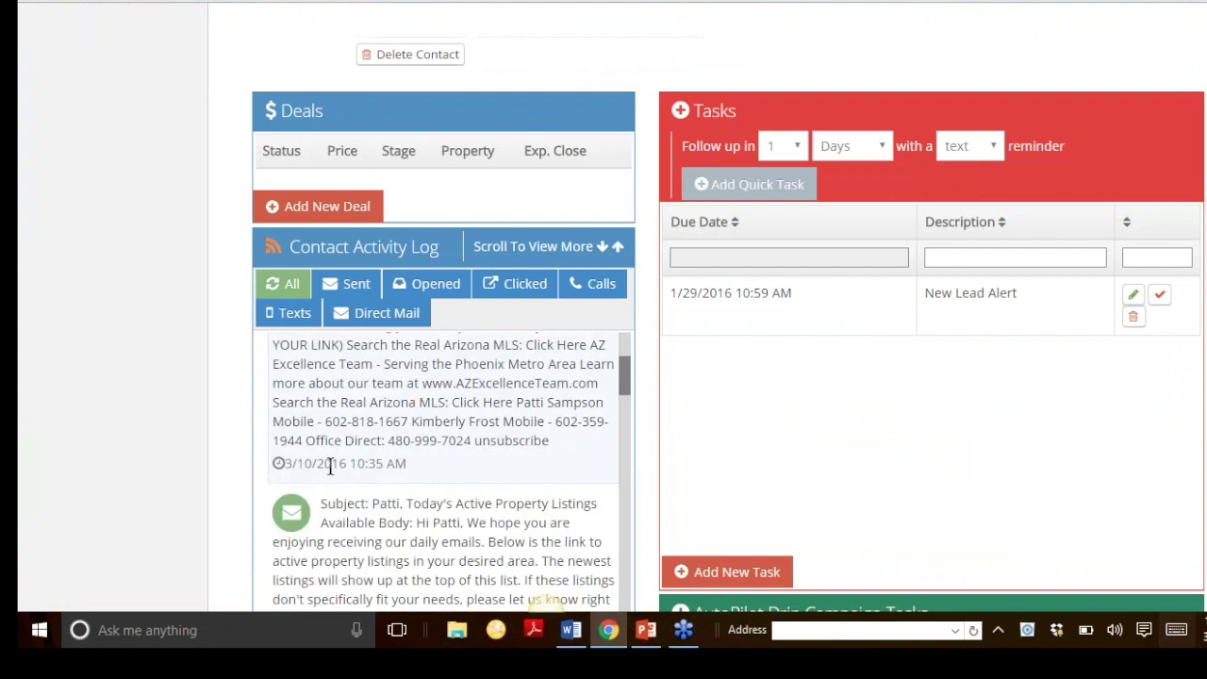
{"action": "scroll", "coordinate": [424, 432], "scroll_direction": "up", "scroll_amount": 1}
{"action": "scroll", "coordinate": [425, 432], "scroll_direction": "up", "scroll_amount": 2}
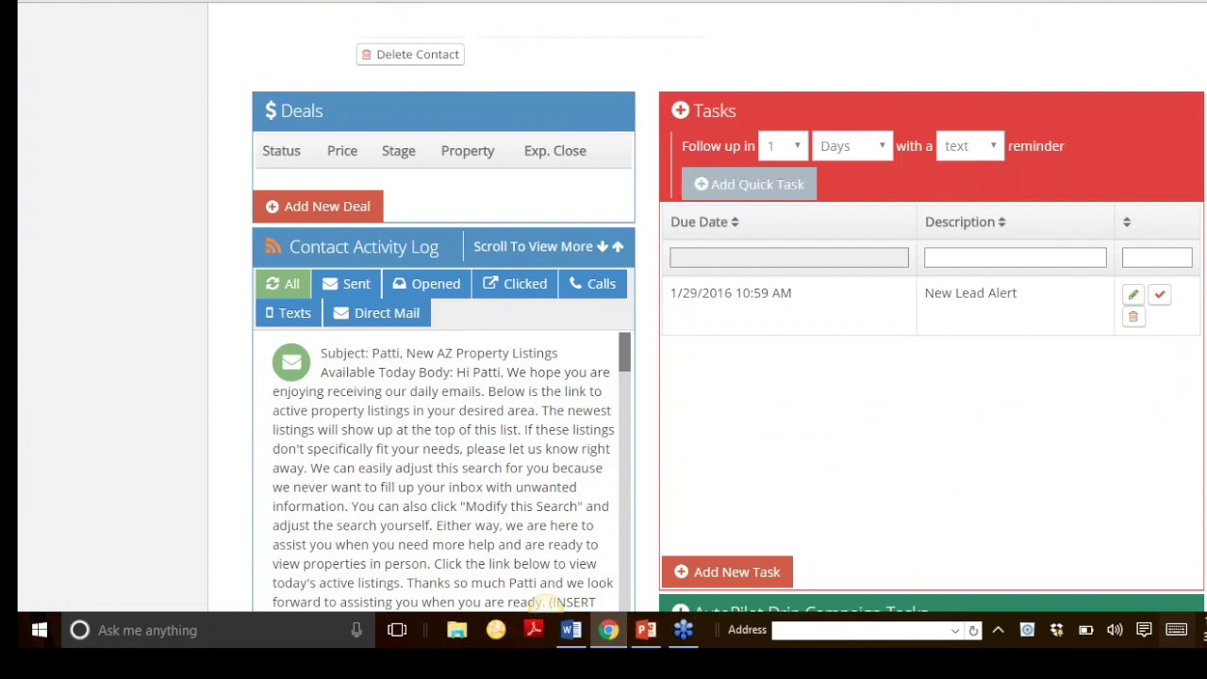
- Send a text to the contact's mobile phone with a first-name greeting and introduction, followed by "I just sent you an email, di dyou get it?"
{"action": "scroll", "coordinate": [1196, 97], "scroll_direction": "up", "scroll_amount": 10}
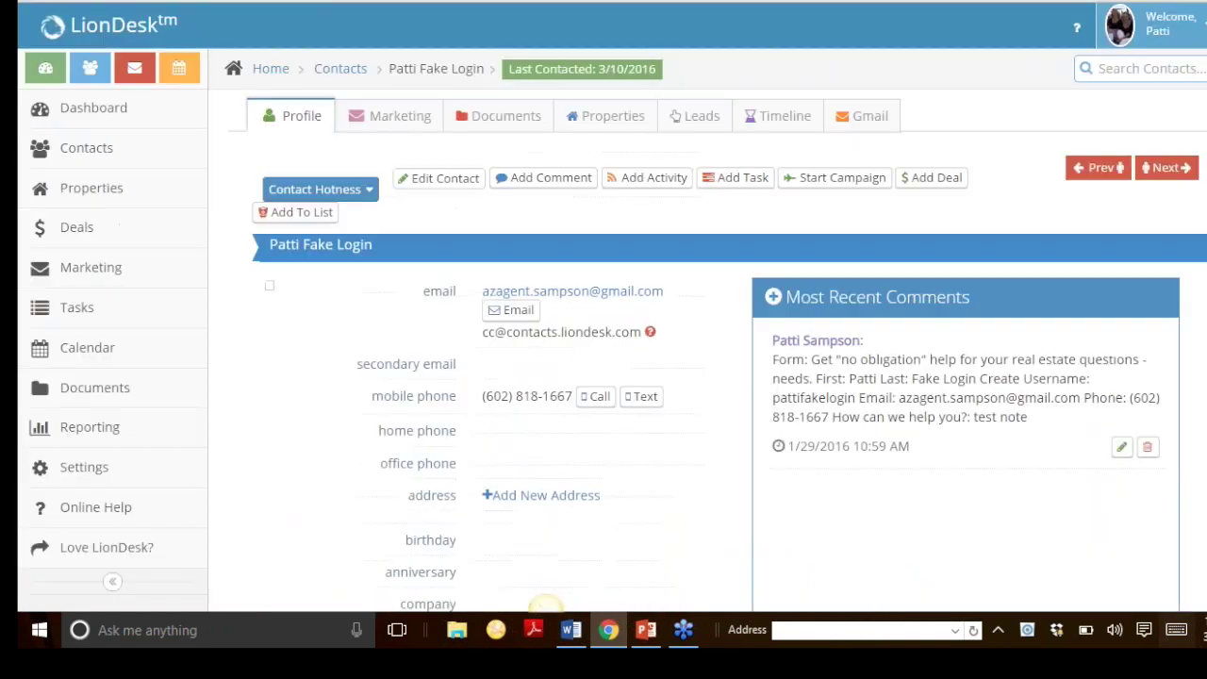
{"action": "scroll", "coordinate": [1196, 98], "scroll_direction": "down", "scroll_amount": 2}
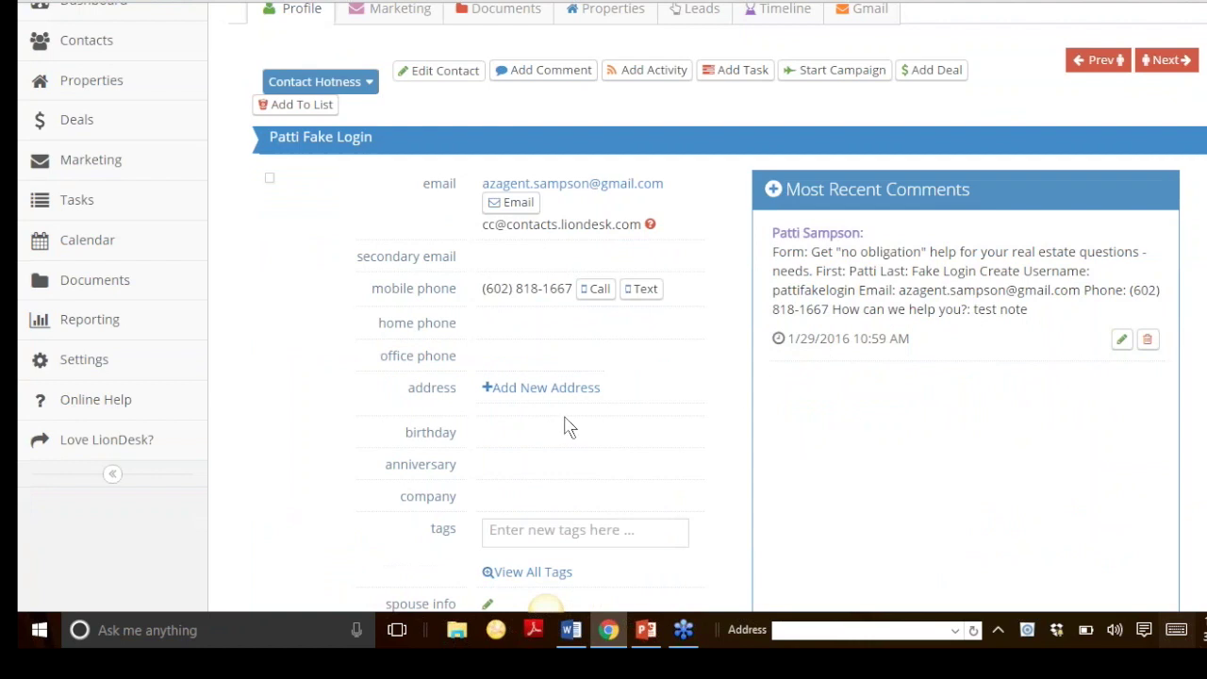
{"action": "left_click", "coordinate": [651, 288]}
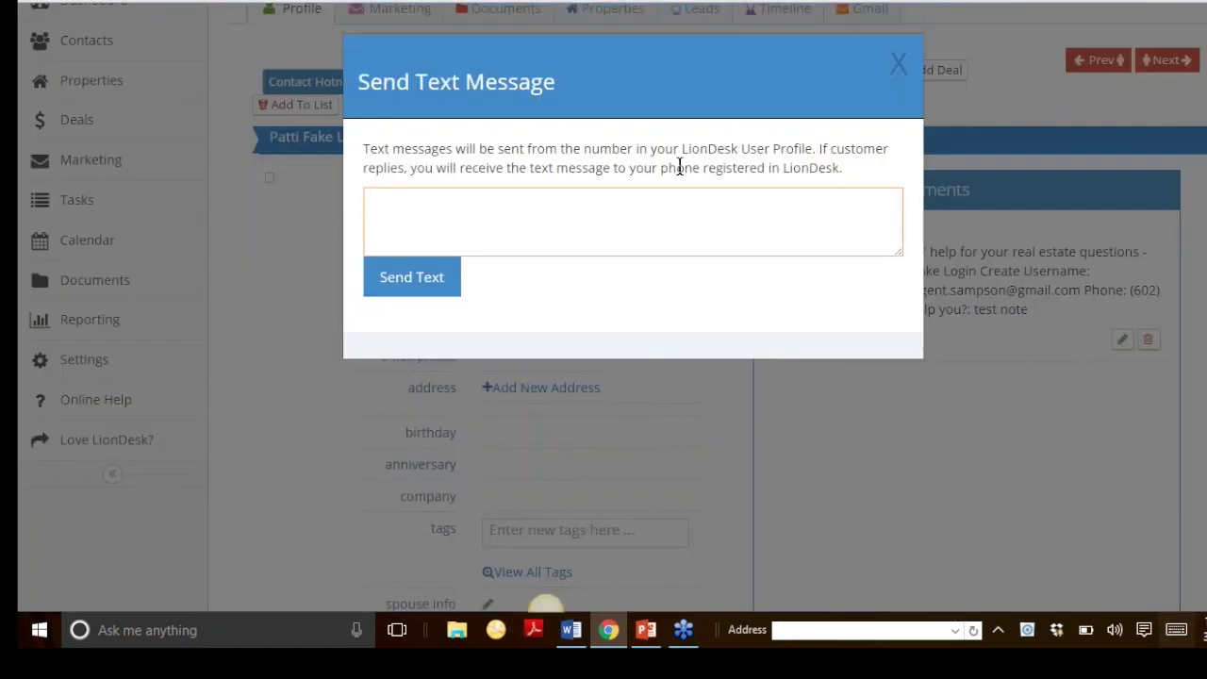
{"action": "type", "text": "H"}
{"action": "left_click", "coordinate": [463, 216]}
{"action": "type", "text": "i Pat"}
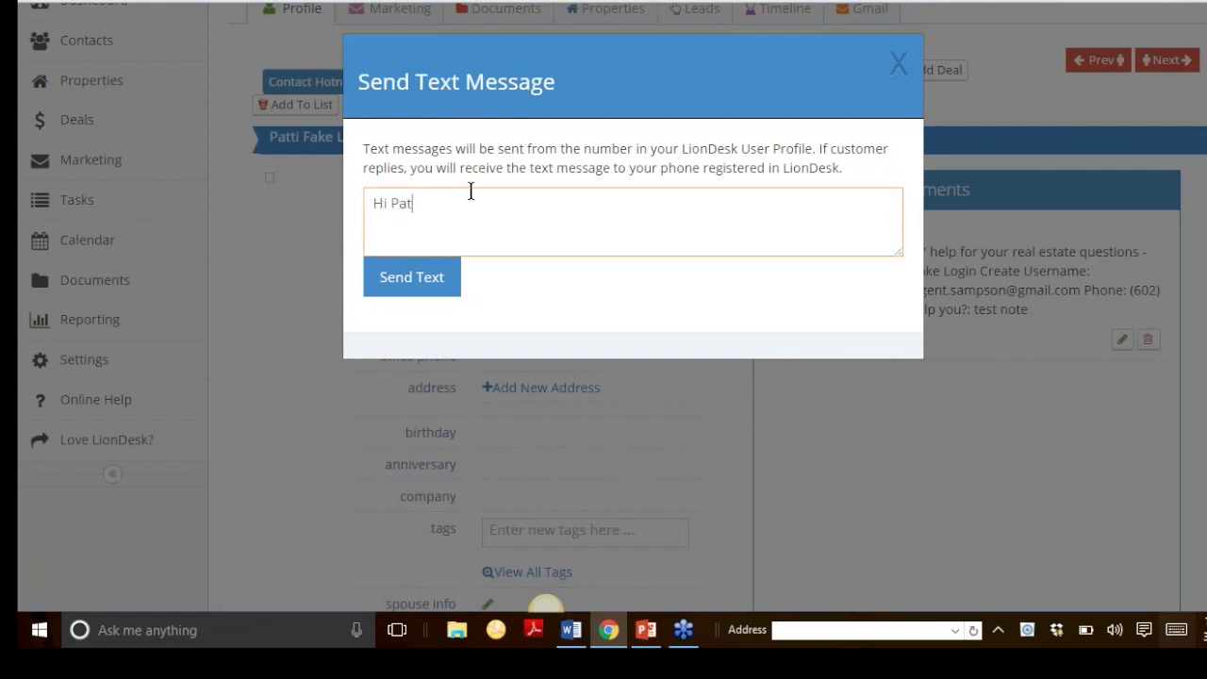
{"action": "type", "text": "ti, it's Patti... I just sent you an email, di dyou get it?"}
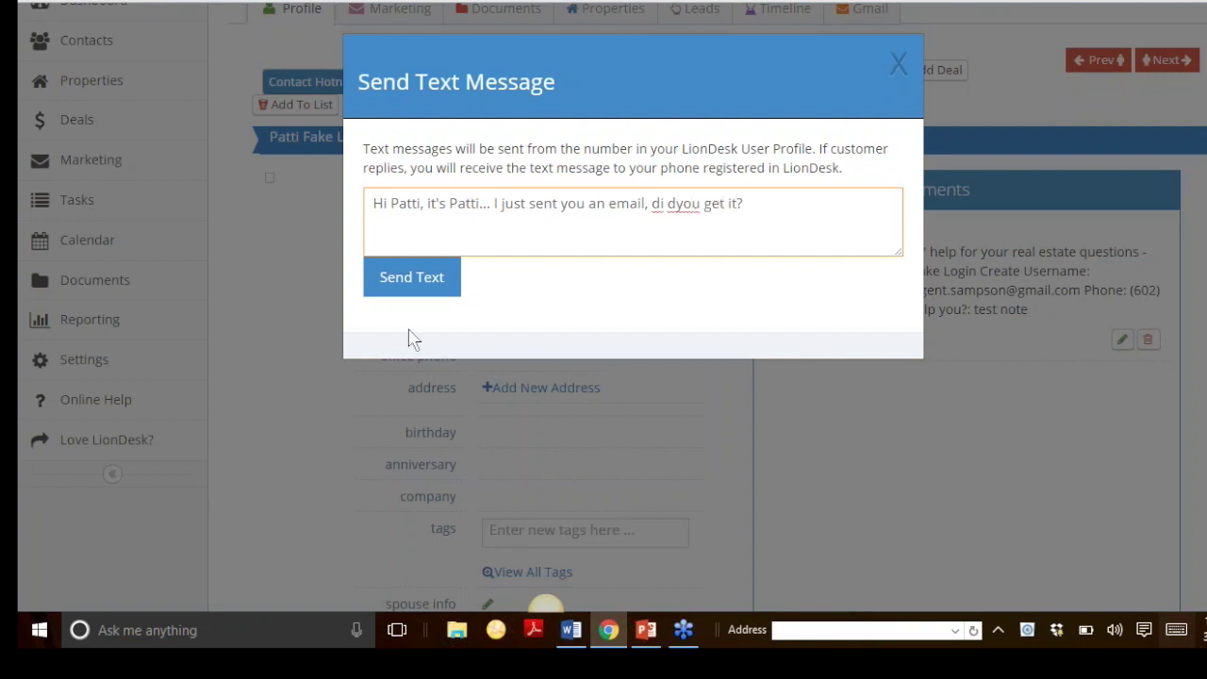
{"action": "left_click", "coordinate": [421, 285]}
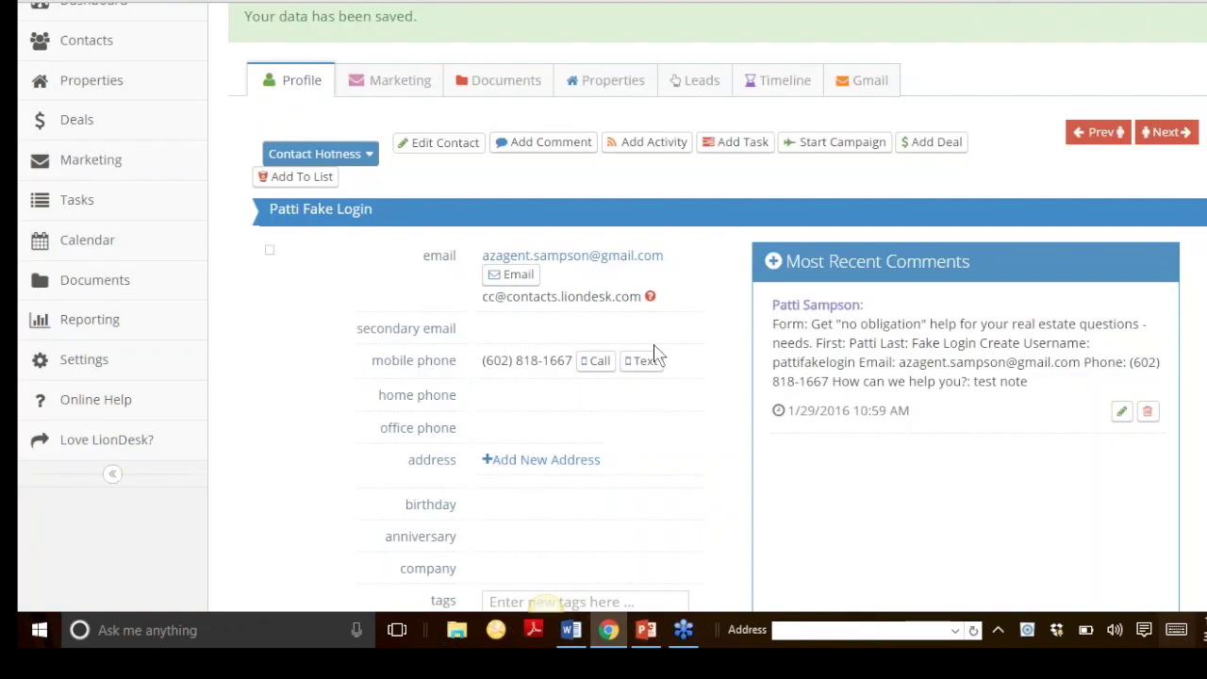
- Check the Contact Activity Log for the sent text message and look over the neighbouring Deals and Tasks sections
{"action": "scroll", "coordinate": [669, 417], "scroll_direction": "down", "scroll_amount": 1}
{"action": "scroll", "coordinate": [671, 413], "scroll_direction": "down", "scroll_amount": 10}
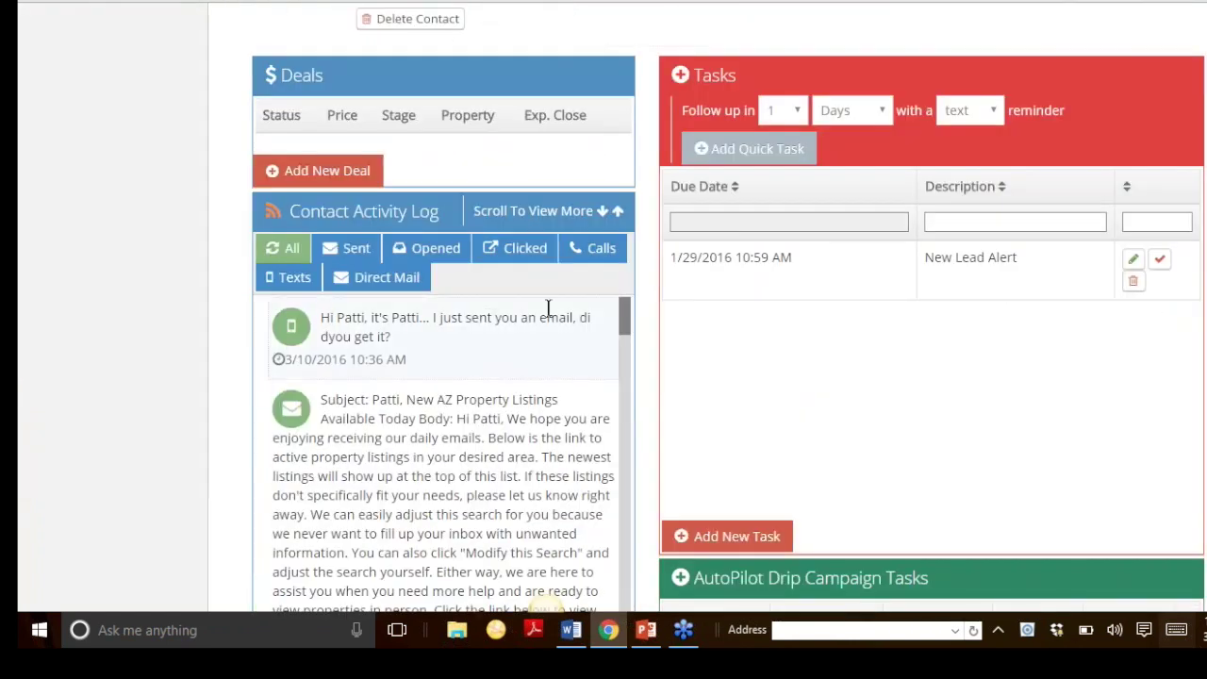
{"action": "scroll", "coordinate": [552, 316], "scroll_direction": "down", "scroll_amount": 1}
{"action": "scroll", "coordinate": [212, 269], "scroll_direction": "up", "scroll_amount": 2}
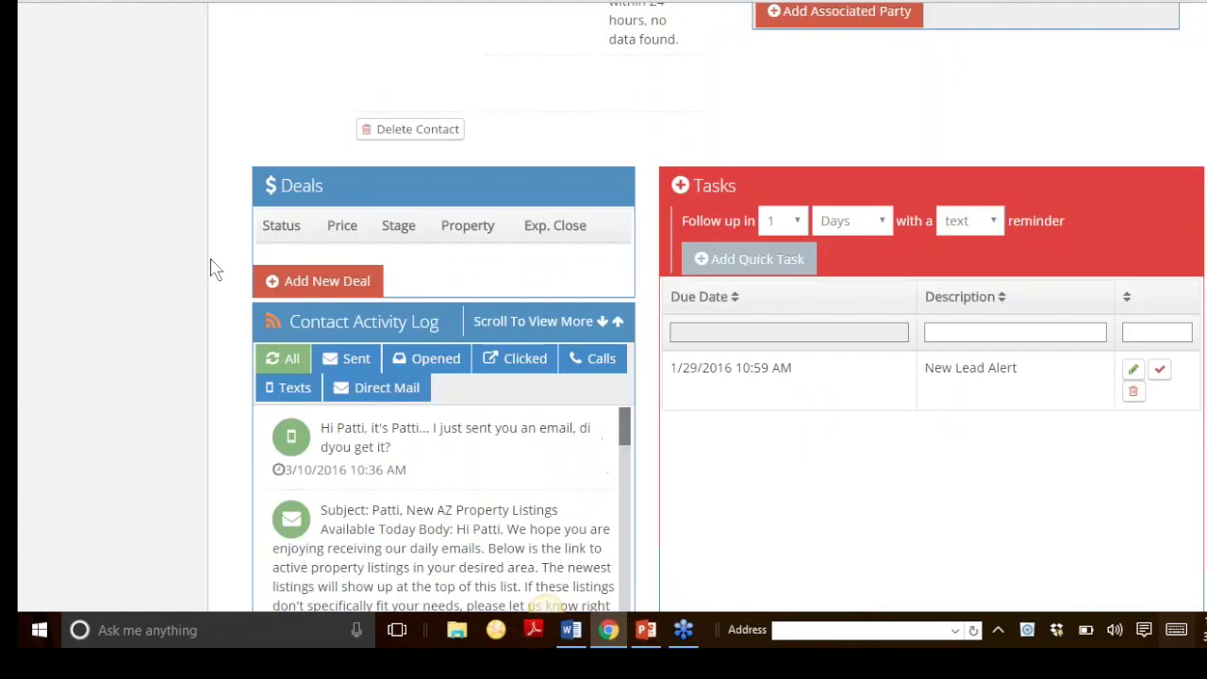
{"action": "scroll", "coordinate": [212, 269], "scroll_direction": "up", "scroll_amount": 1}
{"action": "scroll", "coordinate": [200, 352], "scroll_direction": "down", "scroll_amount": 2}
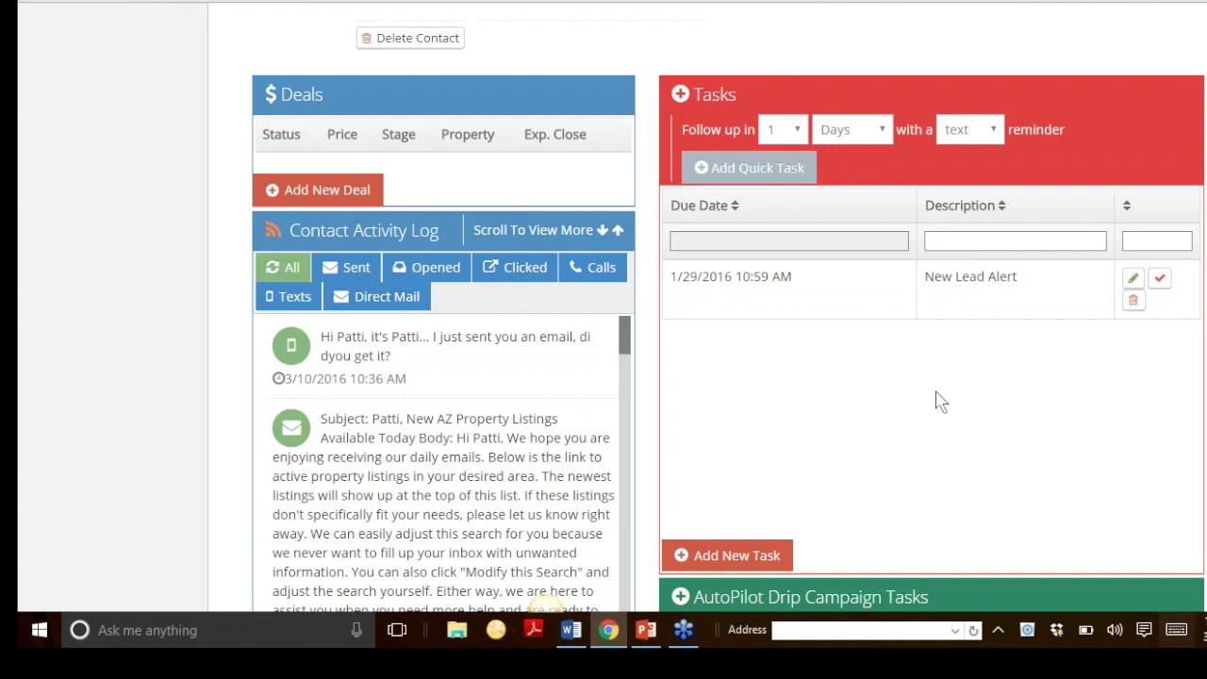
- Add the "* Buyer Campaign" auto pilot to the contact's AutoPilot Drip Campaign Tasks
{"action": "scroll", "coordinate": [946, 412], "scroll_direction": "down", "scroll_amount": 1}
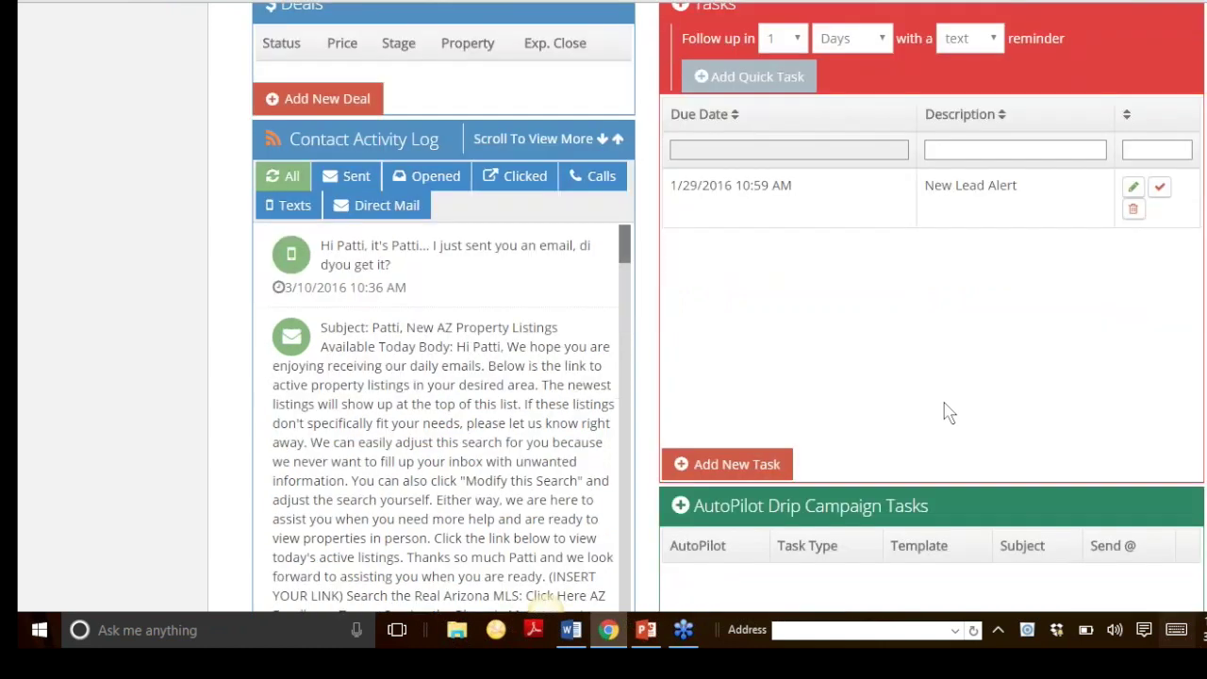
{"action": "scroll", "coordinate": [946, 413], "scroll_direction": "down", "scroll_amount": 2}
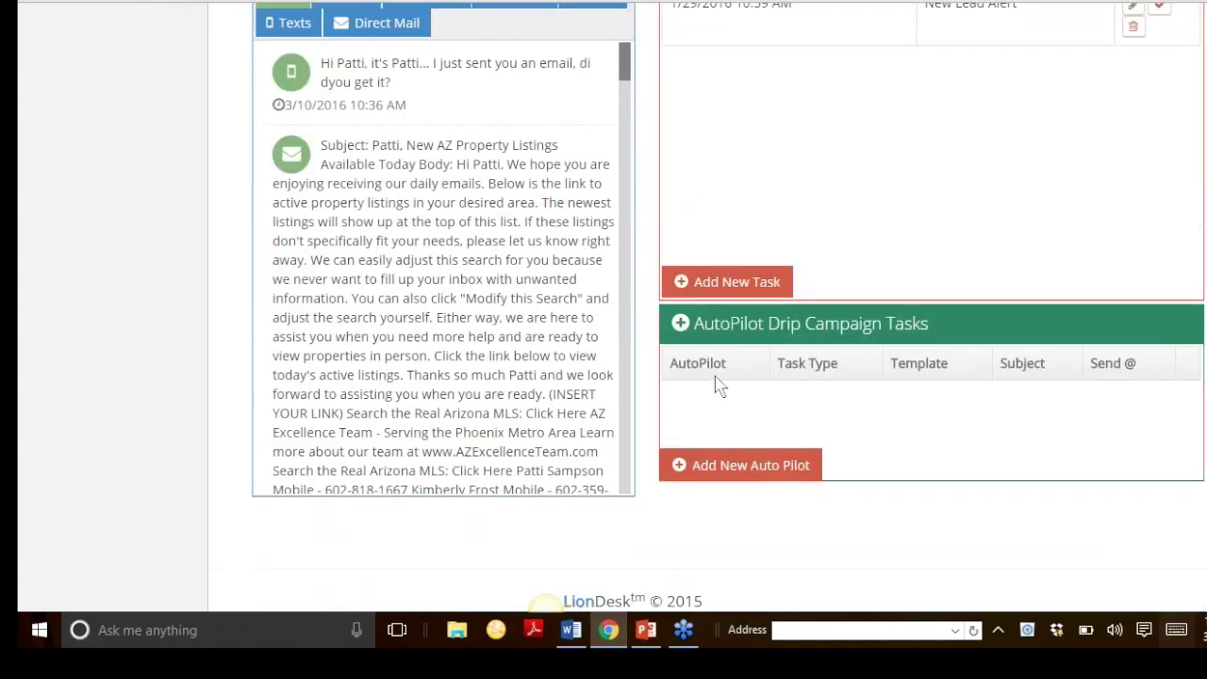
{"action": "left_click", "coordinate": [680, 324]}
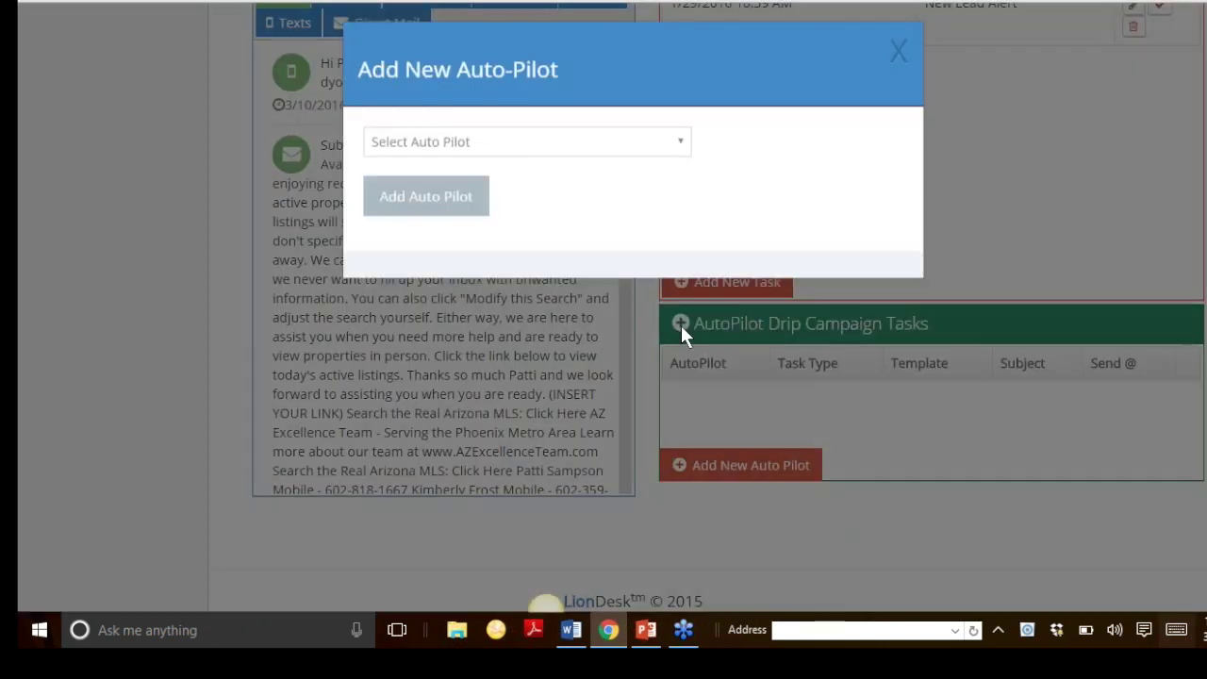
{"action": "left_click", "coordinate": [563, 156]}
{"action": "left_click", "coordinate": [537, 199]}
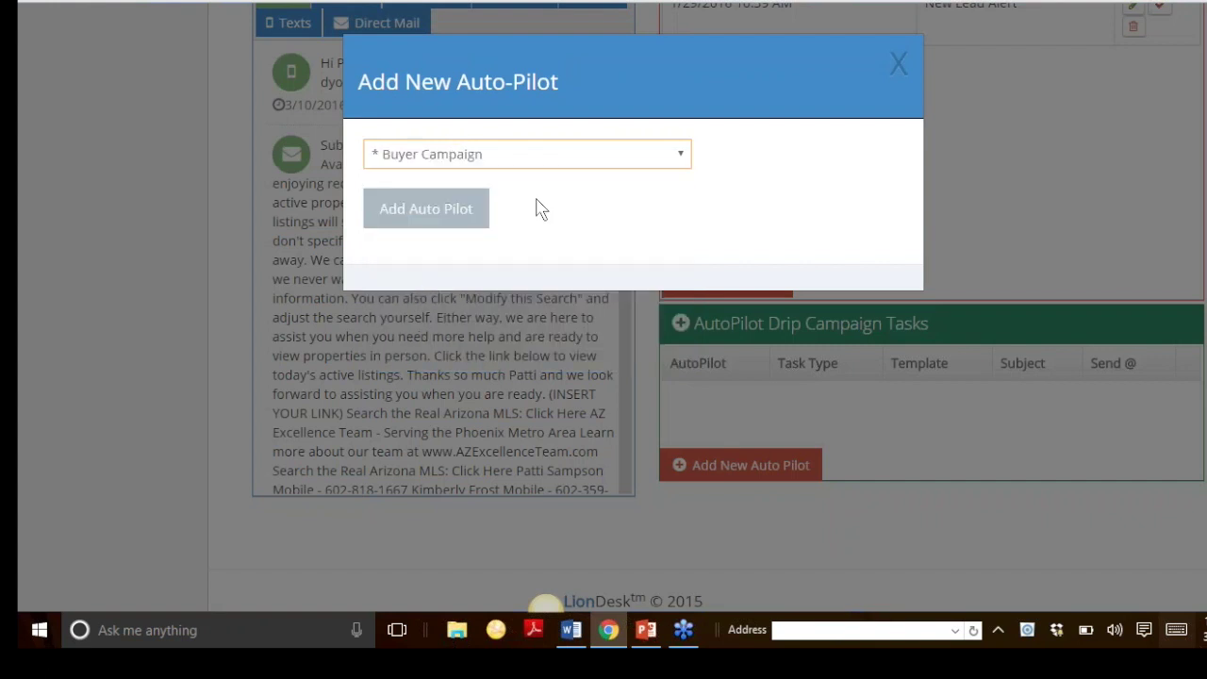
{"action": "left_click", "coordinate": [439, 210]}
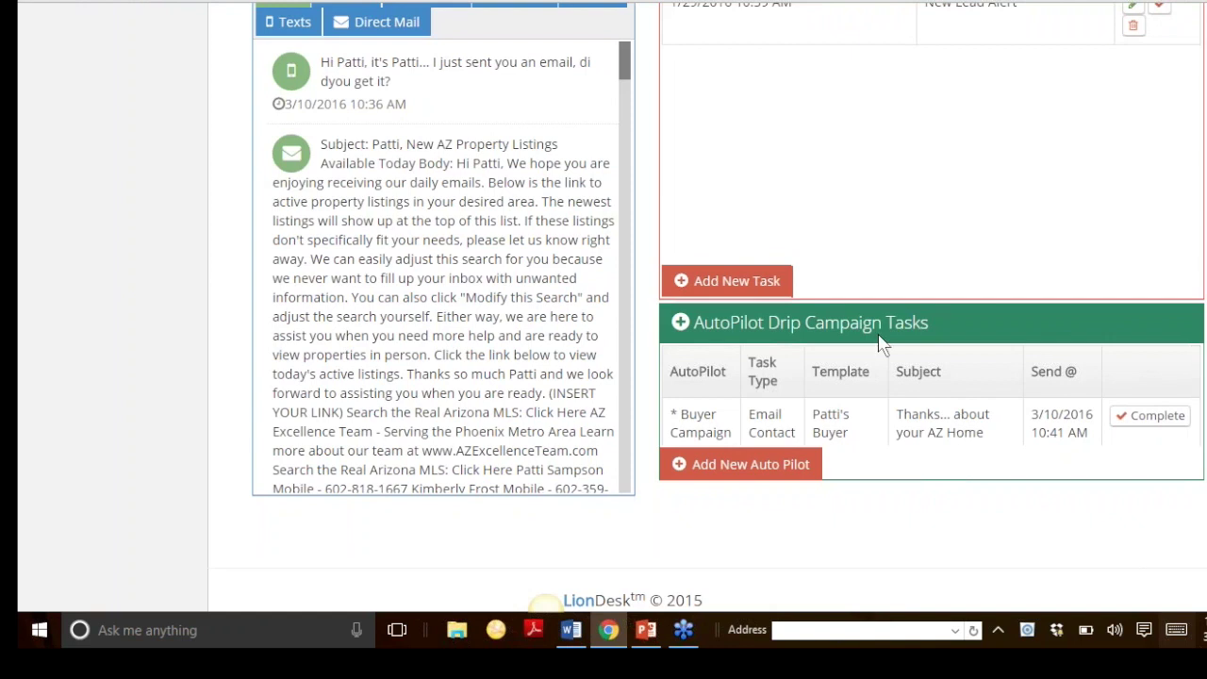
- Open the templates of the "* TEAM BUYER CAMPAIGN - EMAIL" marketing folder and look through their subjects and body text
{"action": "scroll", "coordinate": [97, 258], "scroll_direction": "up", "scroll_amount": 12}
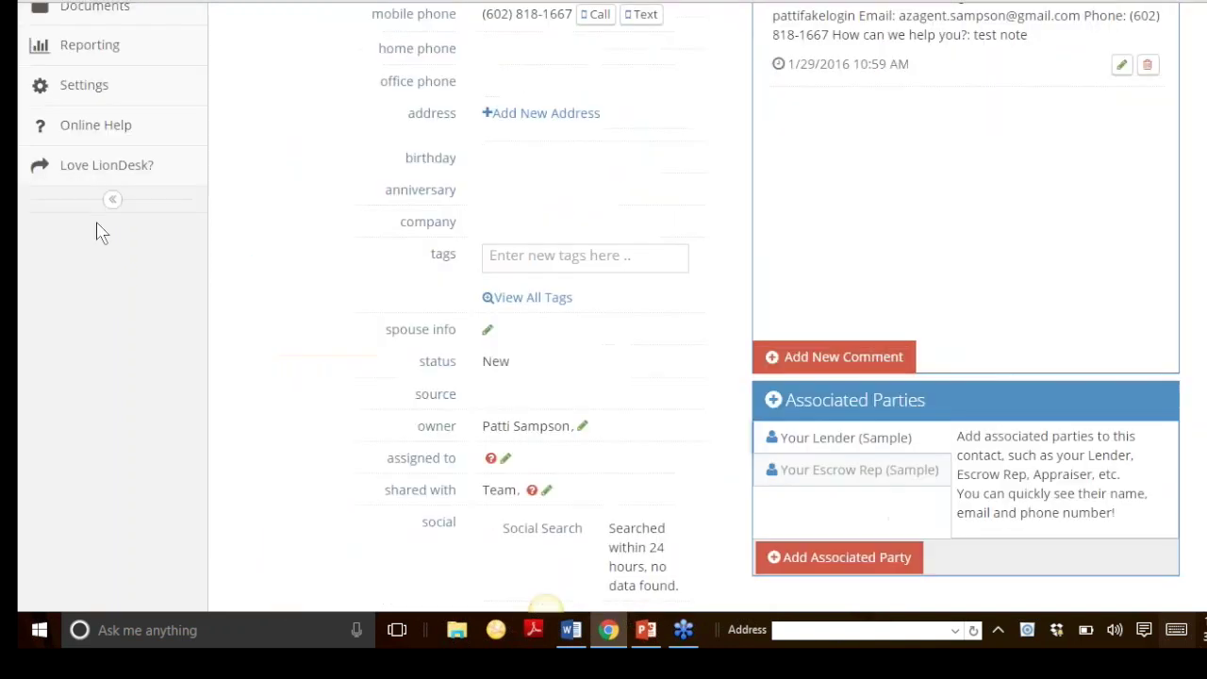
{"action": "left_click", "coordinate": [91, 158]}
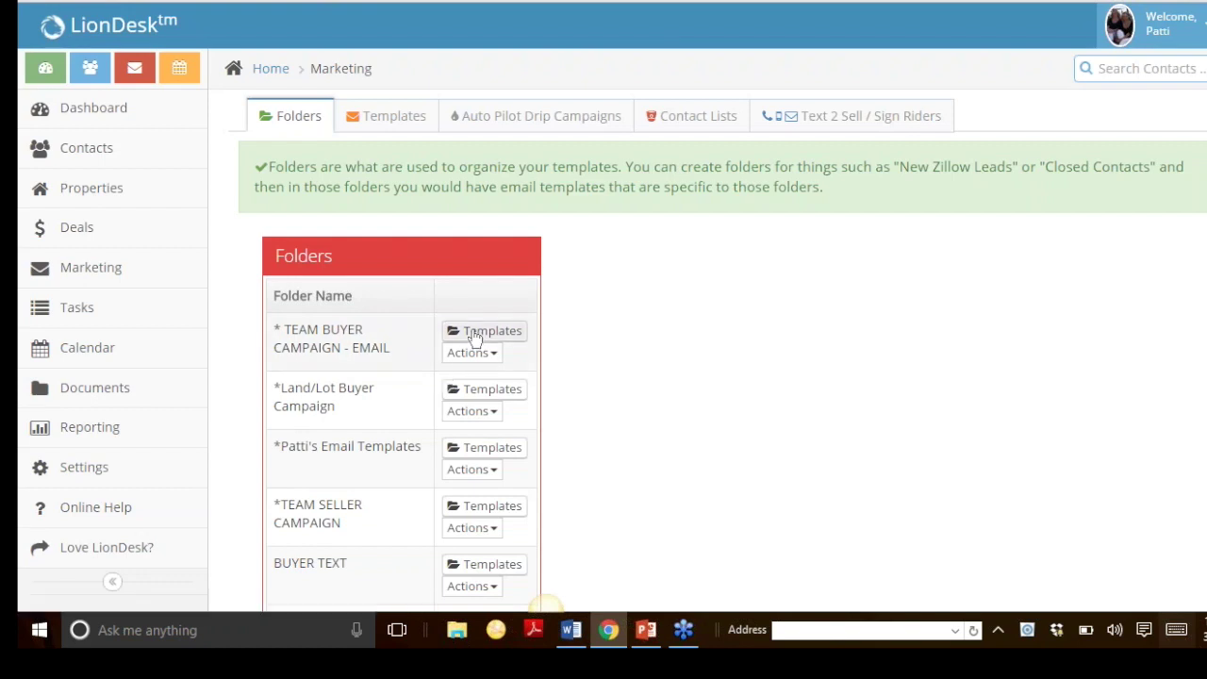
{"action": "left_click", "coordinate": [474, 336]}
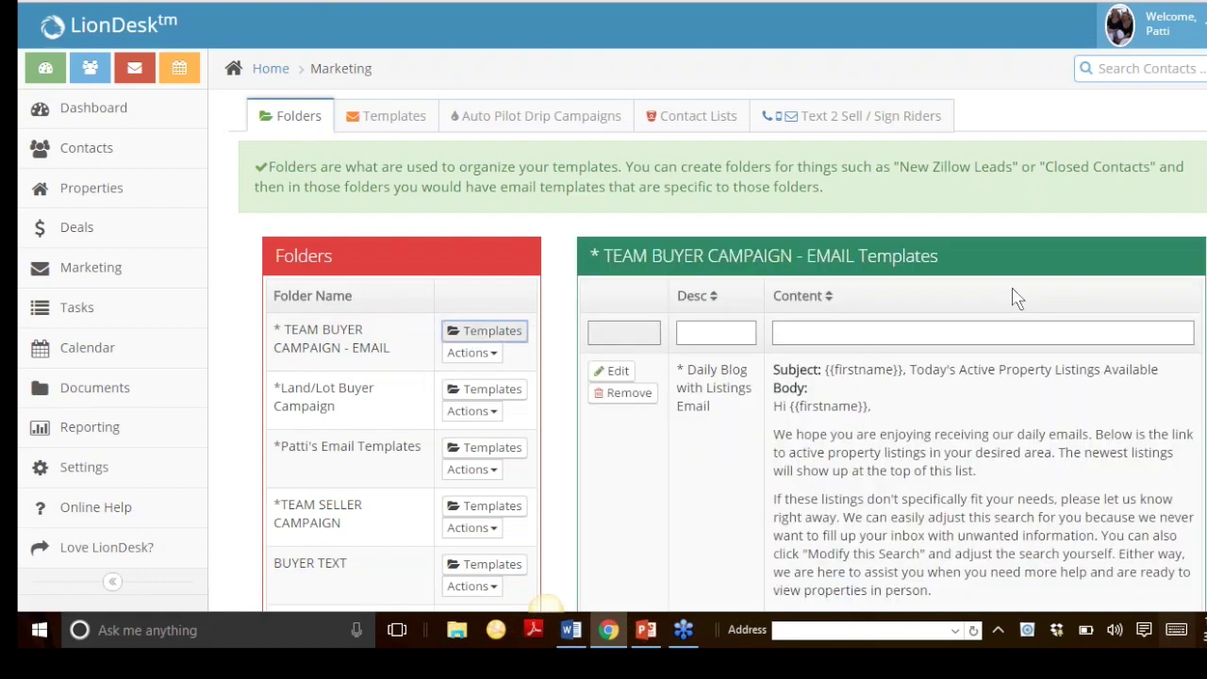
{"action": "scroll", "coordinate": [1017, 298], "scroll_direction": "down", "scroll_amount": 10}
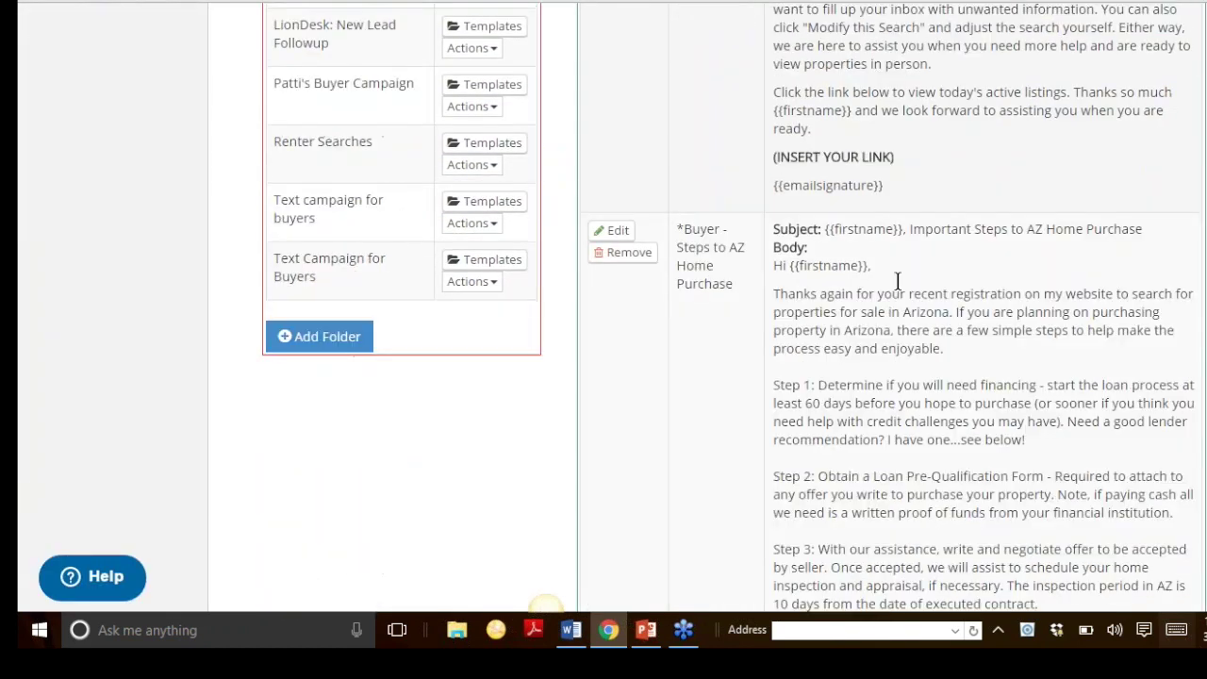
{"action": "scroll", "coordinate": [897, 281], "scroll_direction": "down", "scroll_amount": 20}
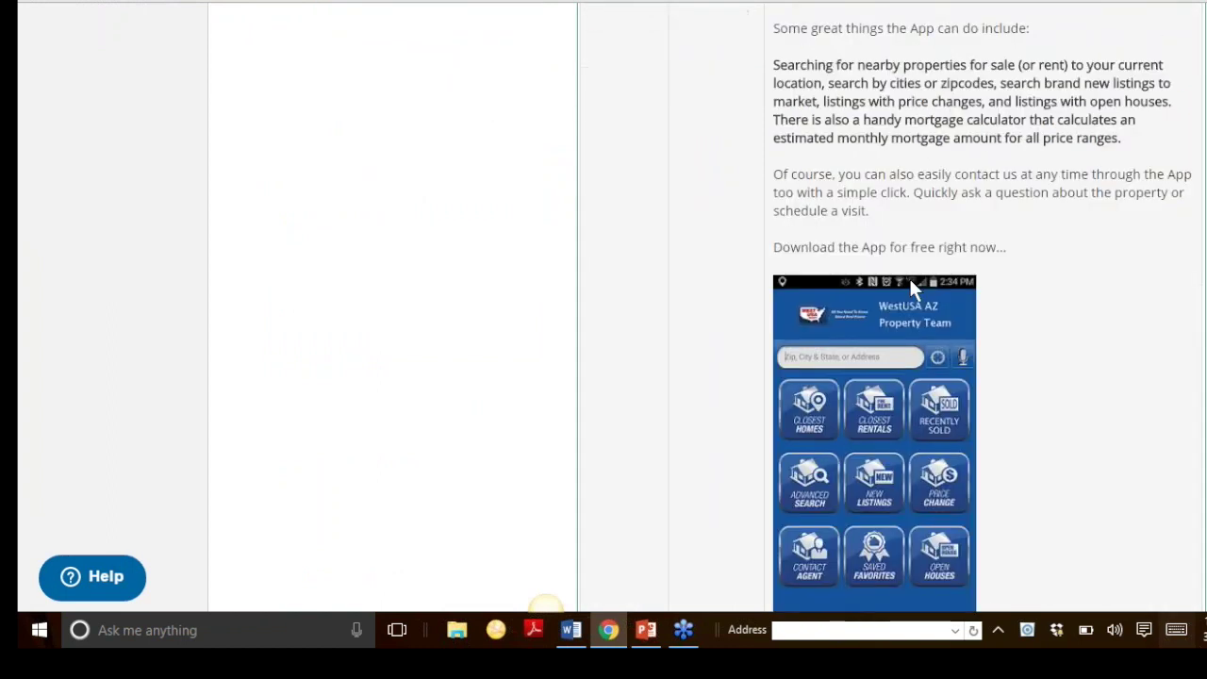
{"action": "scroll", "coordinate": [910, 283], "scroll_direction": "up", "scroll_amount": 15}
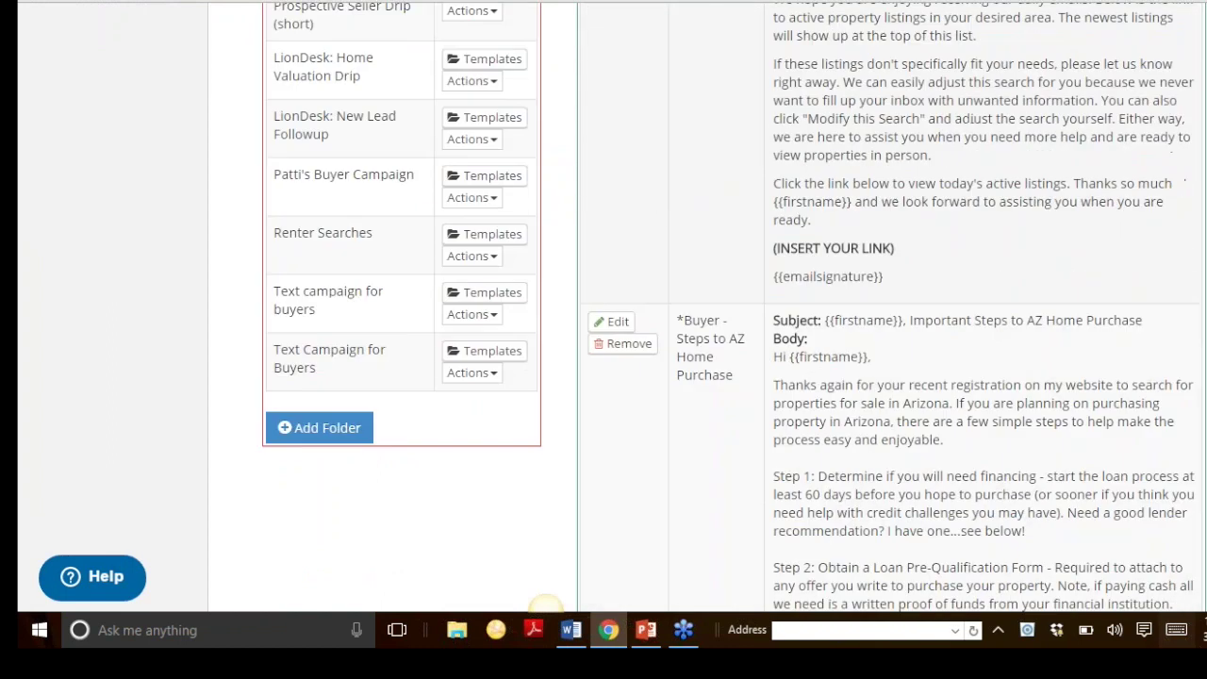
{"action": "scroll", "coordinate": [702, 226], "scroll_direction": "up", "scroll_amount": 10}
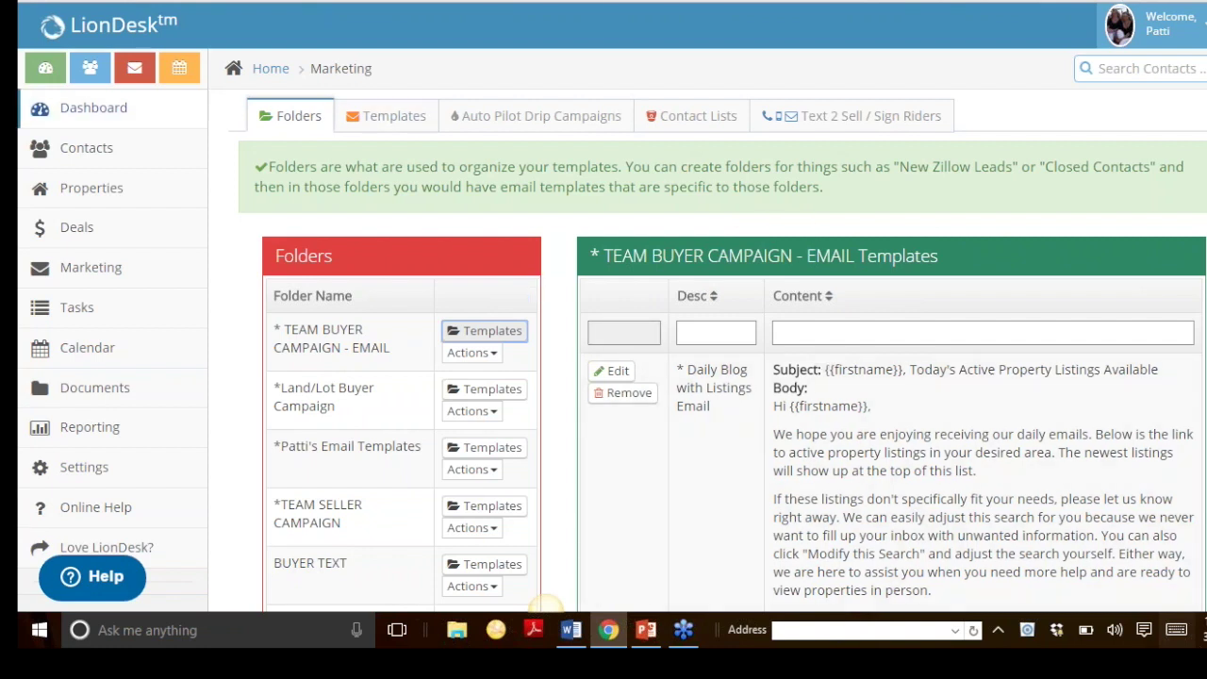
- Reopen the test contact's profile from the contacts list filtered by "patti"
{"action": "left_click", "coordinate": [86, 147]}
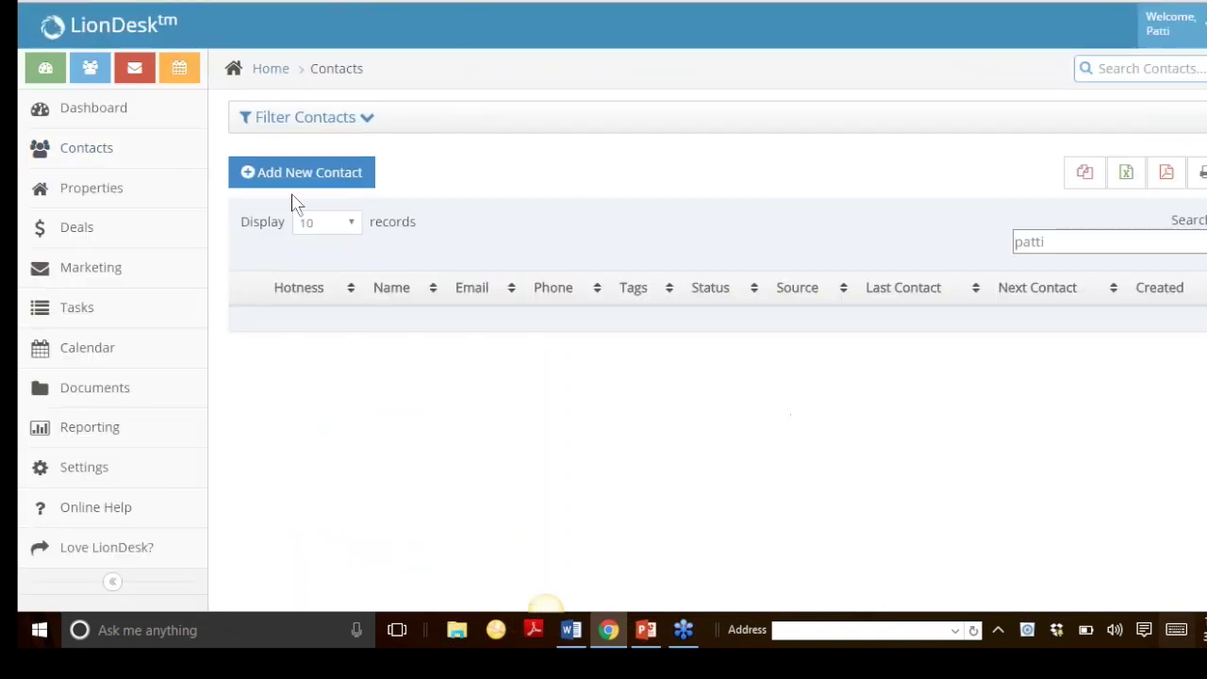
{"action": "left_click", "coordinate": [1133, 246]}
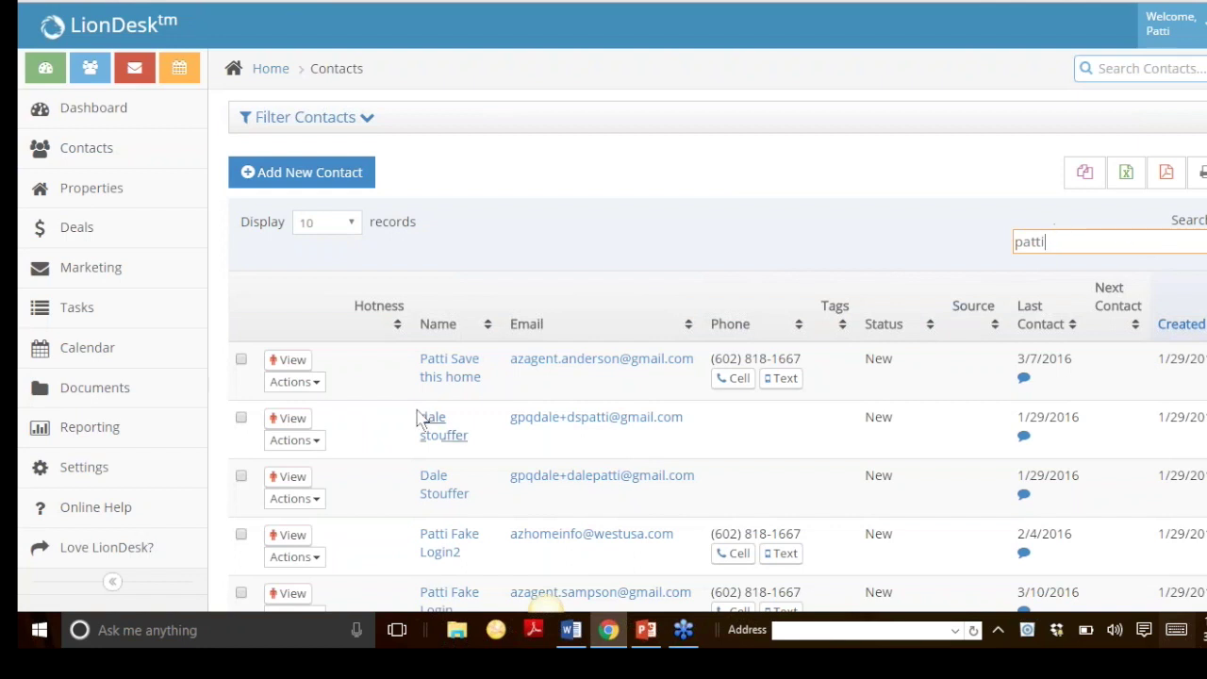
{"action": "scroll", "coordinate": [421, 419], "scroll_direction": "down", "scroll_amount": 2}
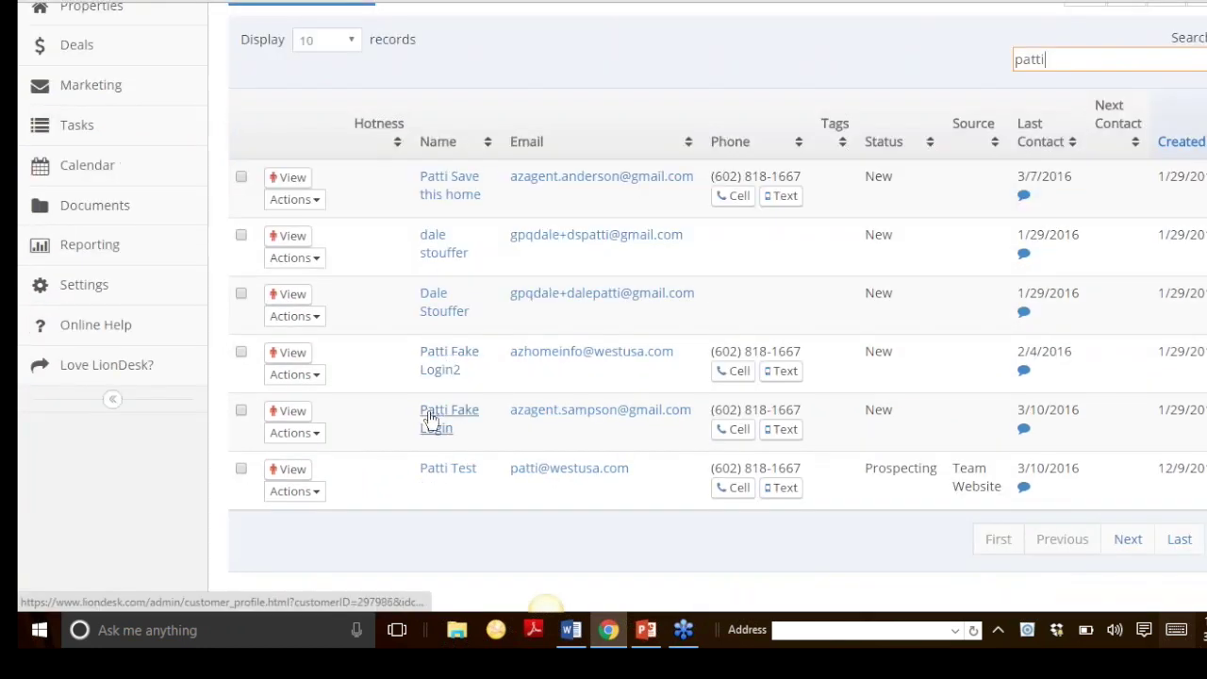
{"action": "left_click", "coordinate": [437, 427]}
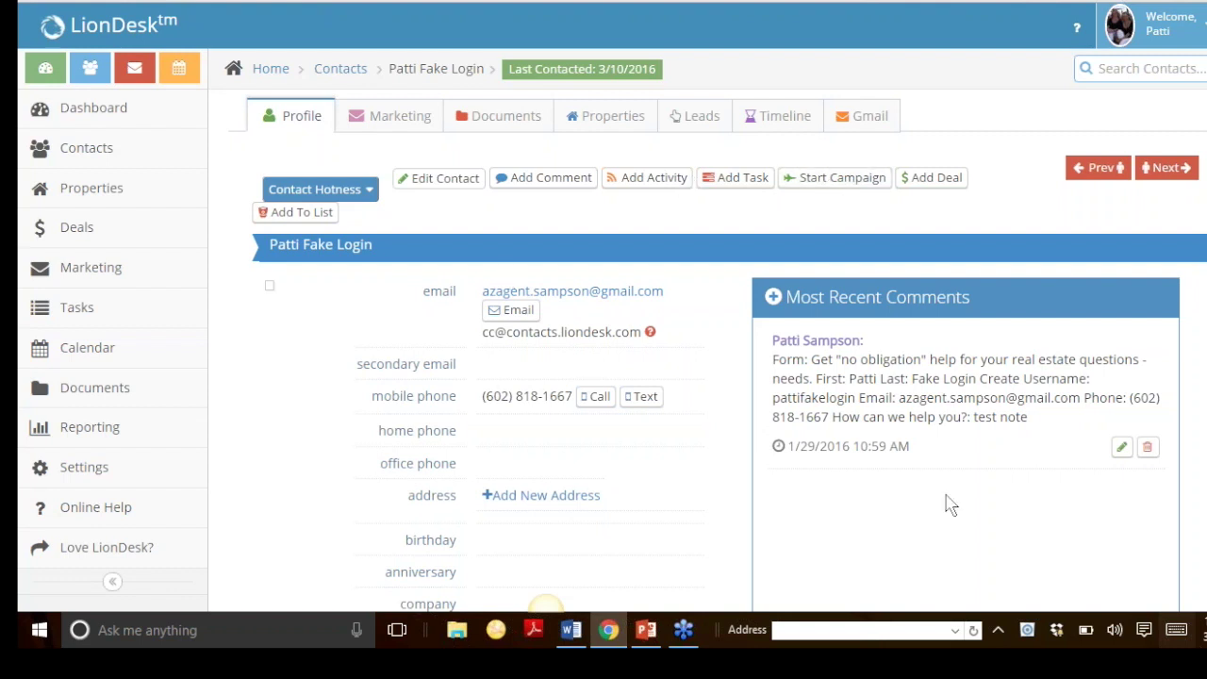
{"action": "scroll", "coordinate": [938, 500], "scroll_direction": "down", "scroll_amount": 1}
{"action": "scroll", "coordinate": [646, 443], "scroll_direction": "up", "scroll_amount": 1}
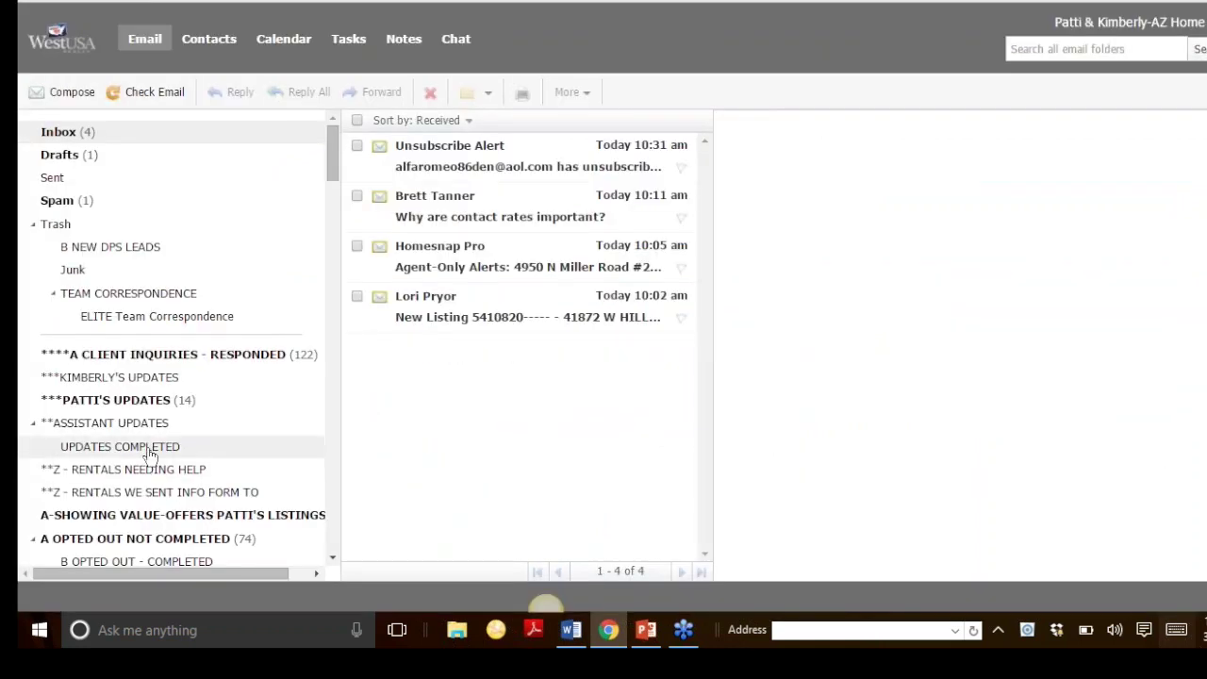
- Switch to the West USA webmail, view the Tue 3/8 12:53 pm email in "B WHATS MY HOME WORTH - CONTACTED", and look through that folder's messages
{"action": "scroll", "coordinate": [153, 449], "scroll_direction": "down", "scroll_amount": 2}
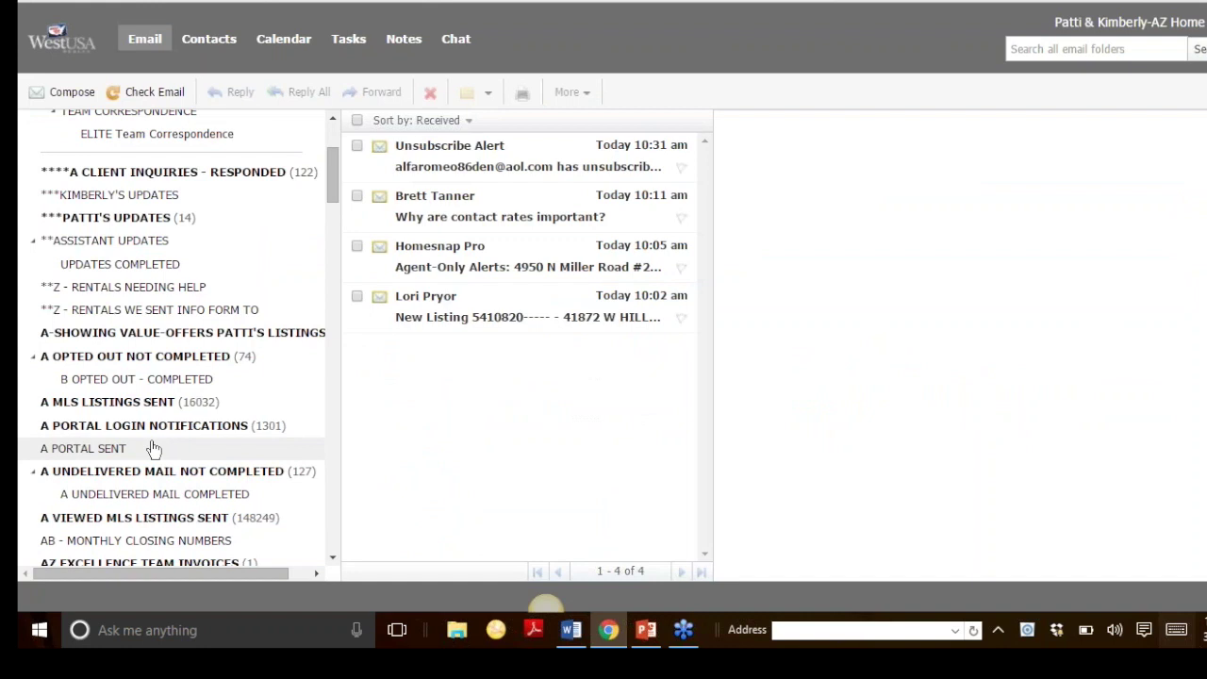
{"action": "scroll", "coordinate": [212, 365], "scroll_direction": "down", "scroll_amount": 1}
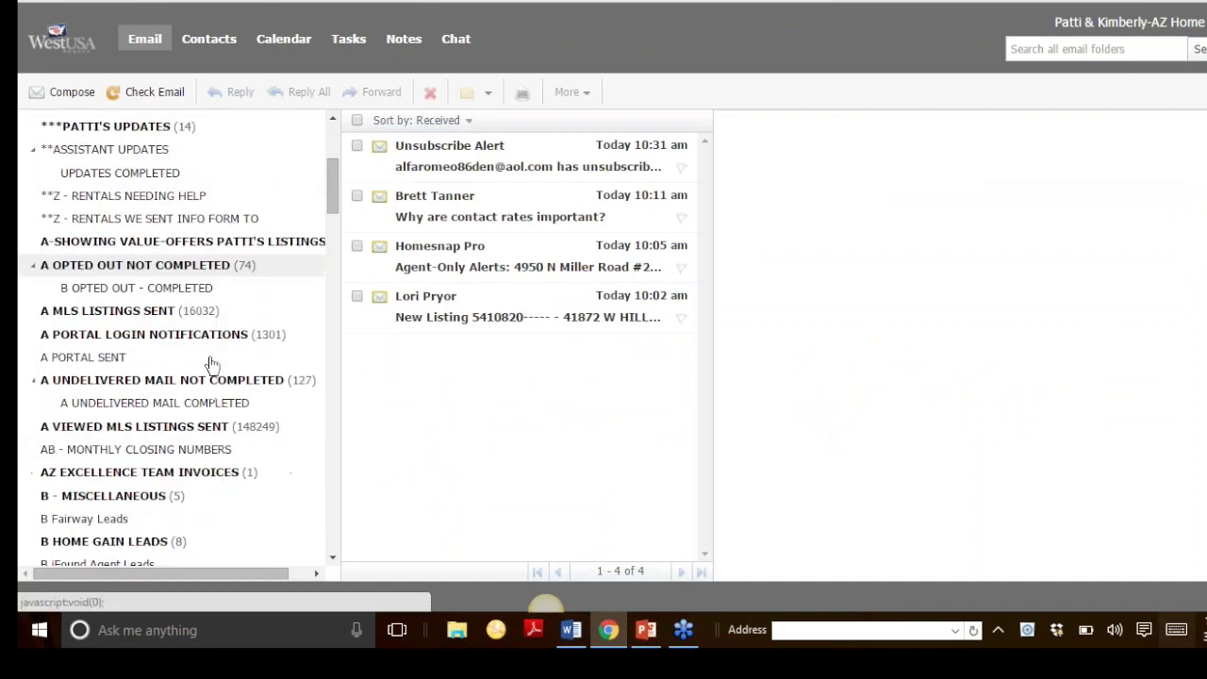
{"action": "scroll", "coordinate": [212, 365], "scroll_direction": "down", "scroll_amount": 2}
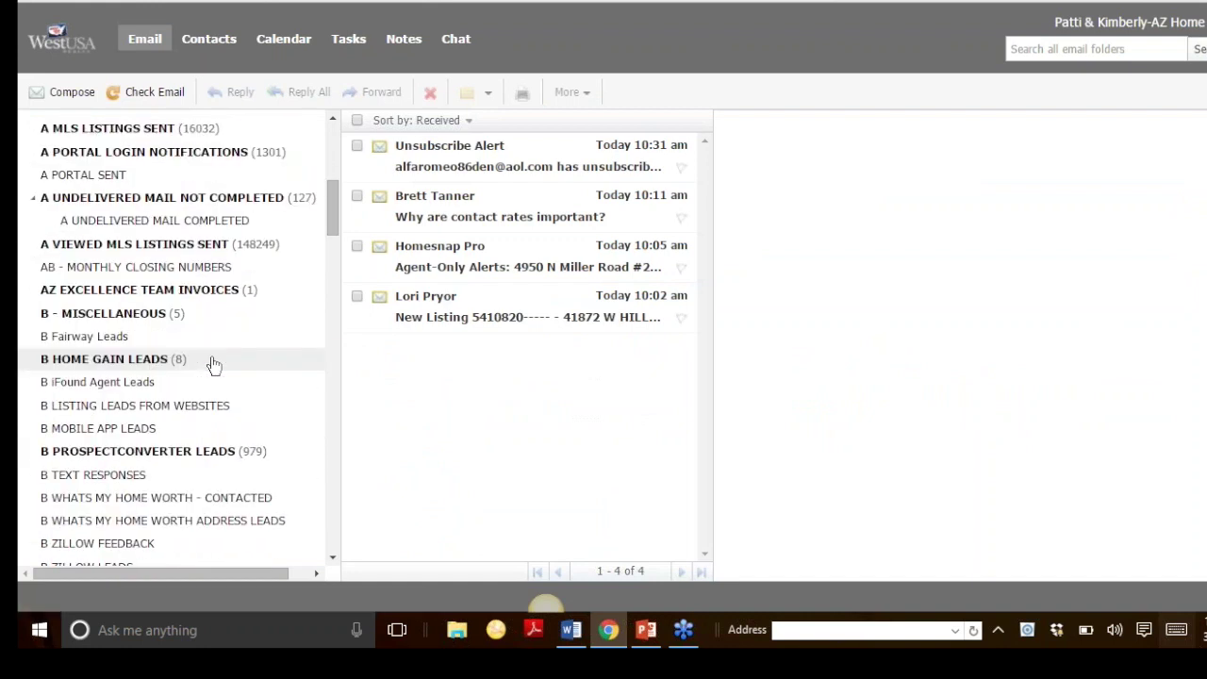
{"action": "scroll", "coordinate": [212, 365], "scroll_direction": "down", "scroll_amount": 2}
{"action": "left_click", "coordinate": [122, 317]}
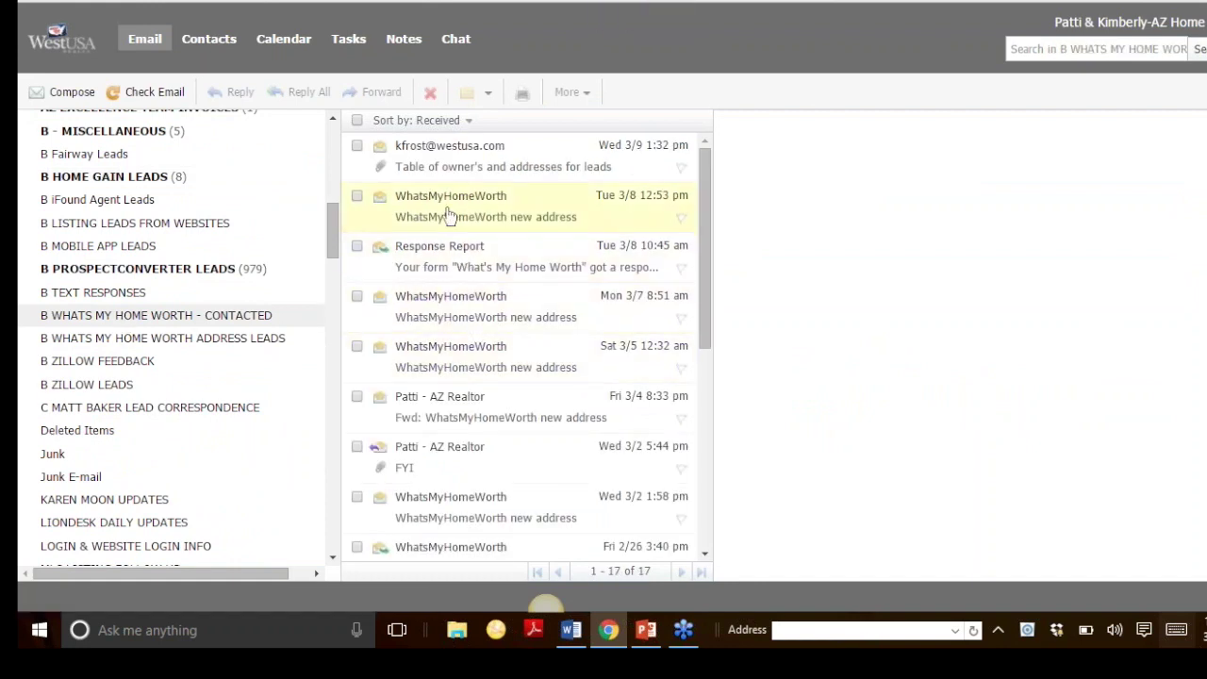
{"action": "left_click", "coordinate": [448, 216]}
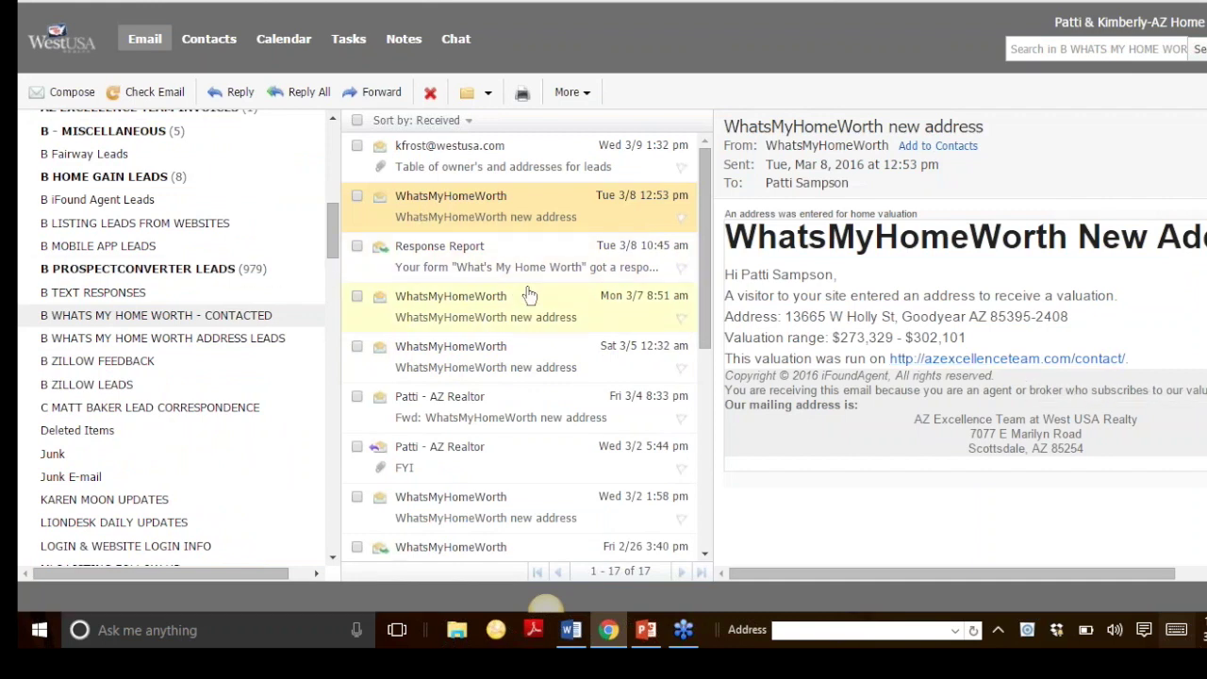
{"action": "scroll", "coordinate": [538, 301], "scroll_direction": "down", "scroll_amount": 5}
{"action": "scroll", "coordinate": [604, 424], "scroll_direction": "up", "scroll_amount": 5}
{"action": "scroll", "coordinate": [589, 298], "scroll_direction": "down", "scroll_amount": 5}
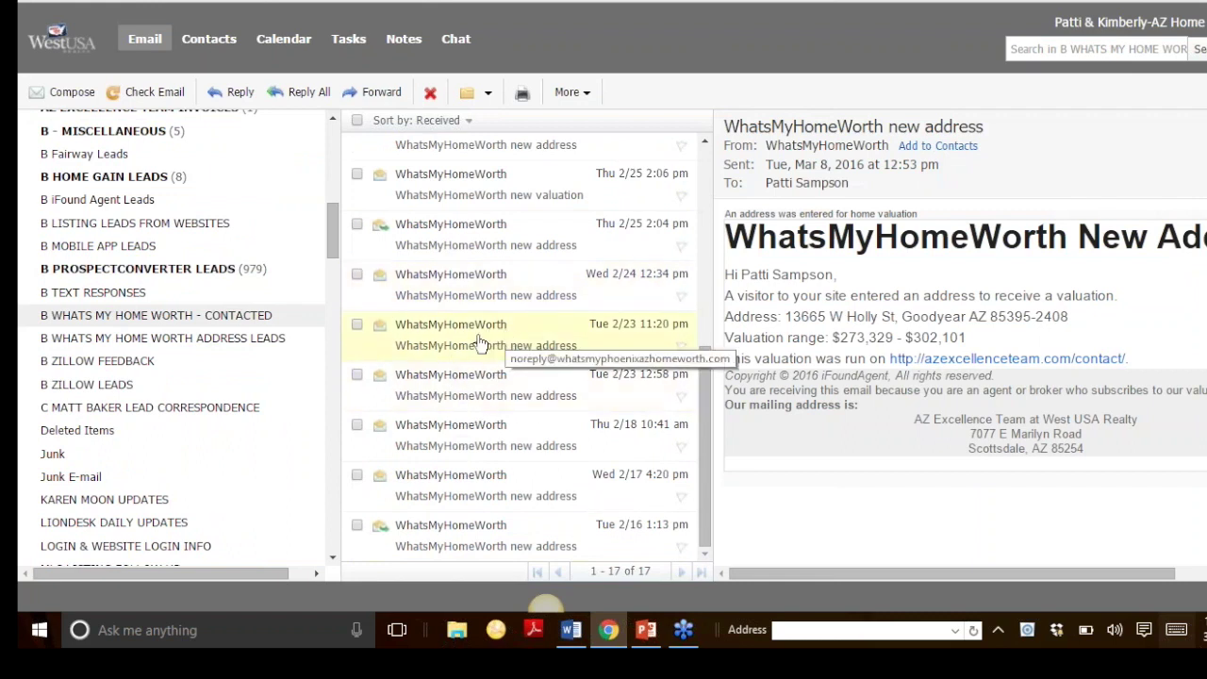
- Open today's LionDesk Daily Update email from the "LIONDESK DAILY UPDATES" folder in its own window
{"action": "scroll", "coordinate": [231, 394], "scroll_direction": "down", "scroll_amount": 2}
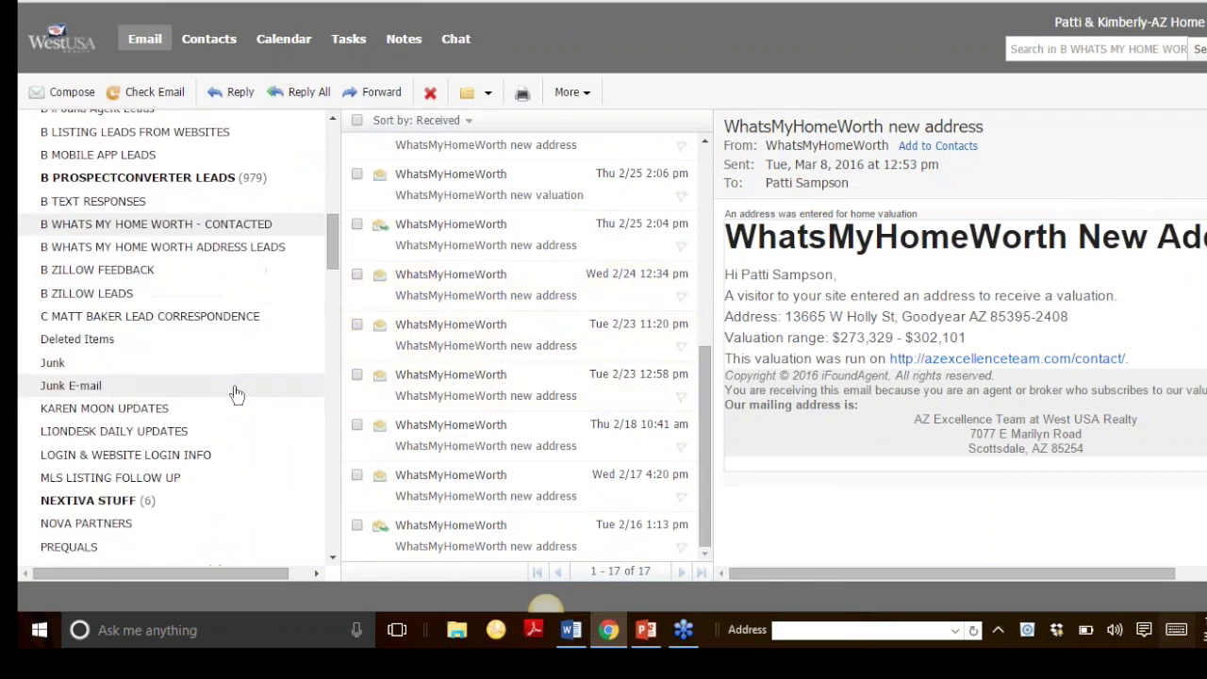
{"action": "left_click", "coordinate": [182, 430]}
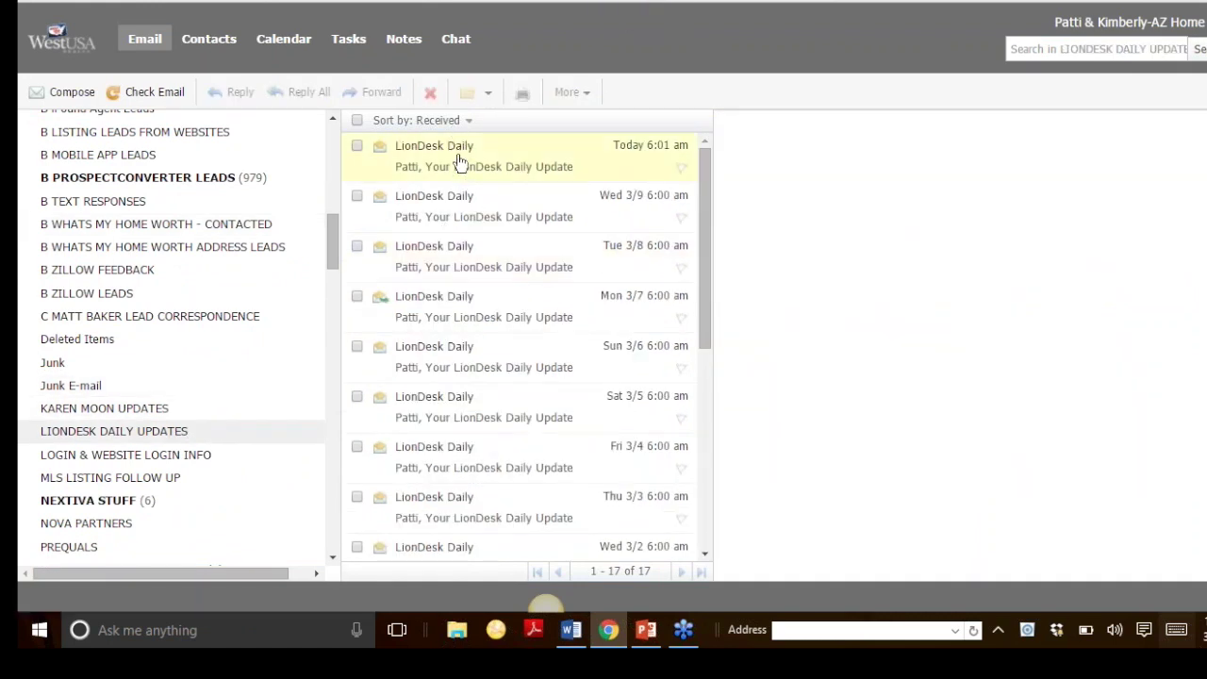
{"action": "left_click", "coordinate": [459, 162]}
{"action": "double_click", "coordinate": [459, 162]}
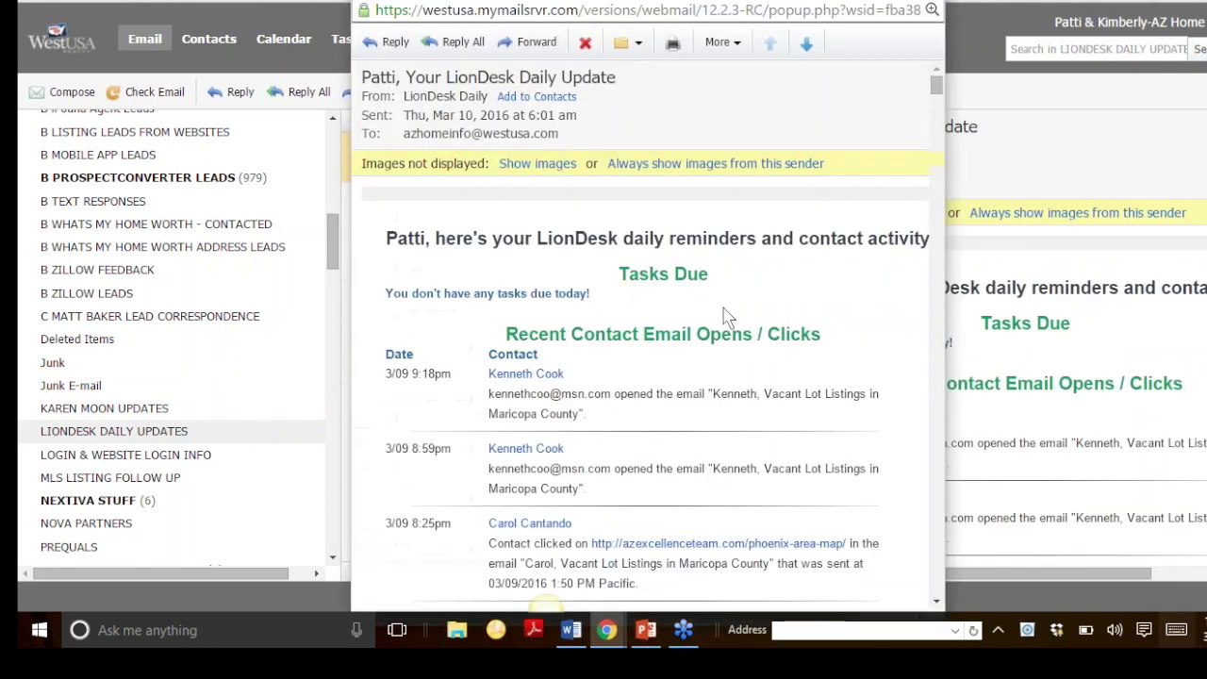
- Examine the daily update's Tasks Due, Recent Contact Email Opens / Clicks and Other Contact Activity sections, and close its window
{"action": "scroll", "coordinate": [764, 342], "scroll_direction": "down", "scroll_amount": 1}
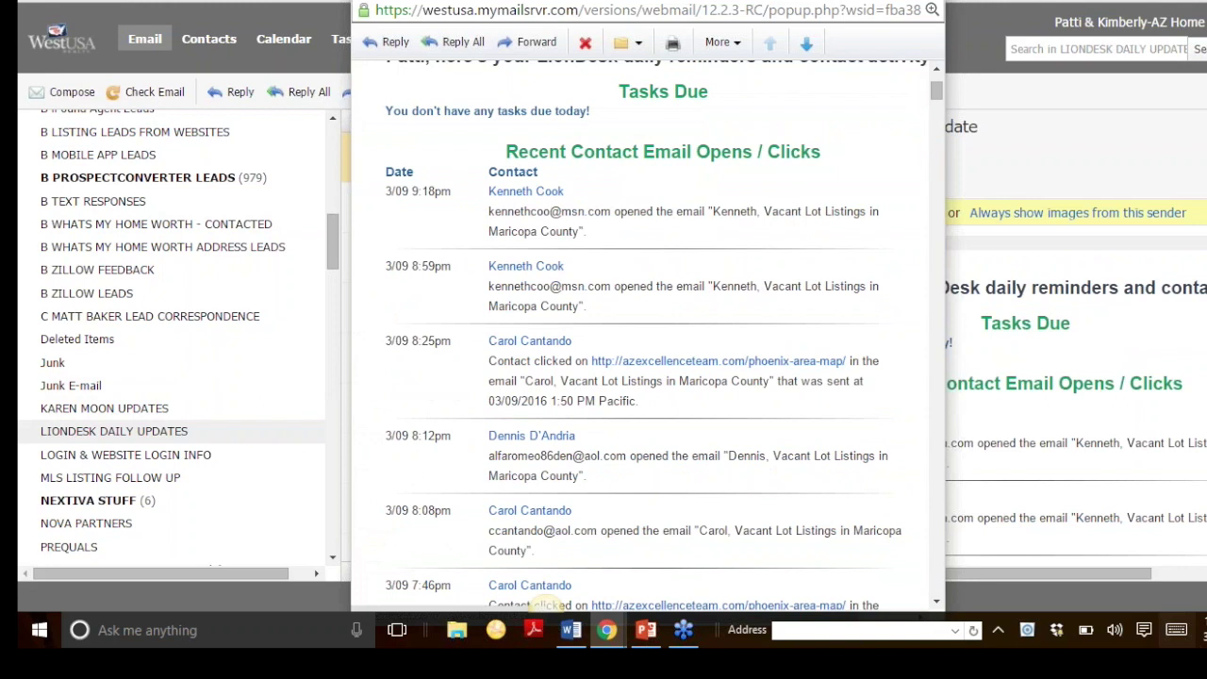
{"action": "scroll", "coordinate": [602, 361], "scroll_direction": "down", "scroll_amount": 2}
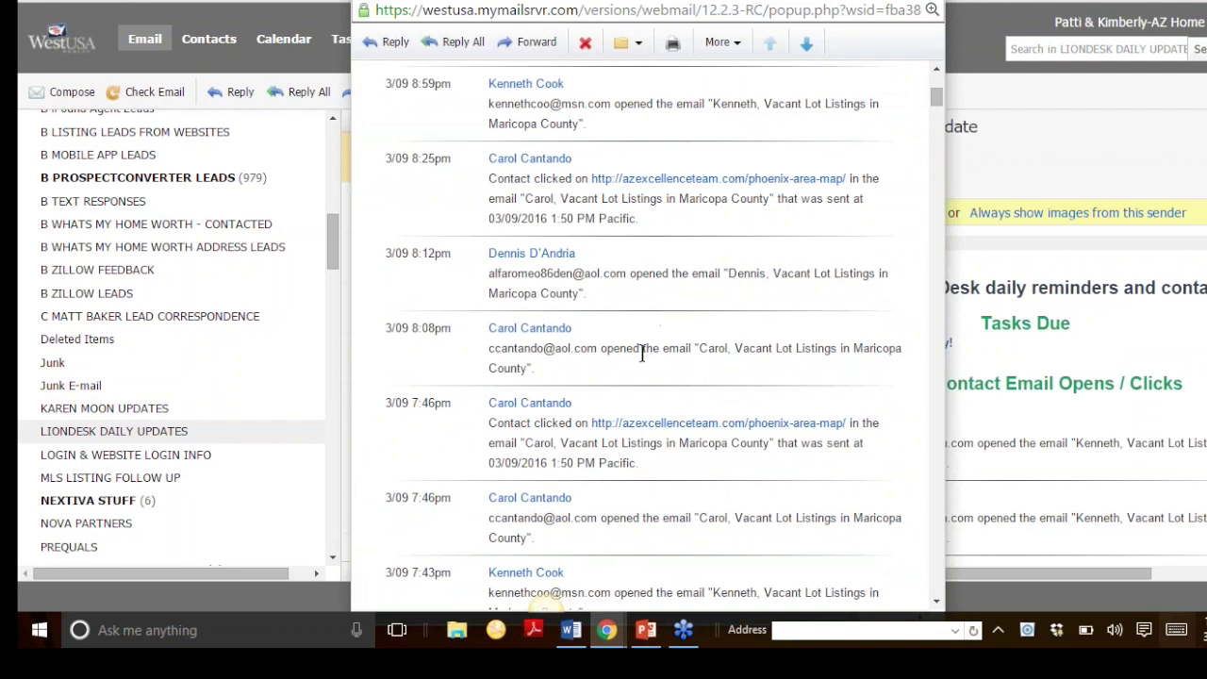
{"action": "scroll", "coordinate": [641, 351], "scroll_direction": "down", "scroll_amount": 4}
{"action": "scroll", "coordinate": [647, 343], "scroll_direction": "up", "scroll_amount": 10}
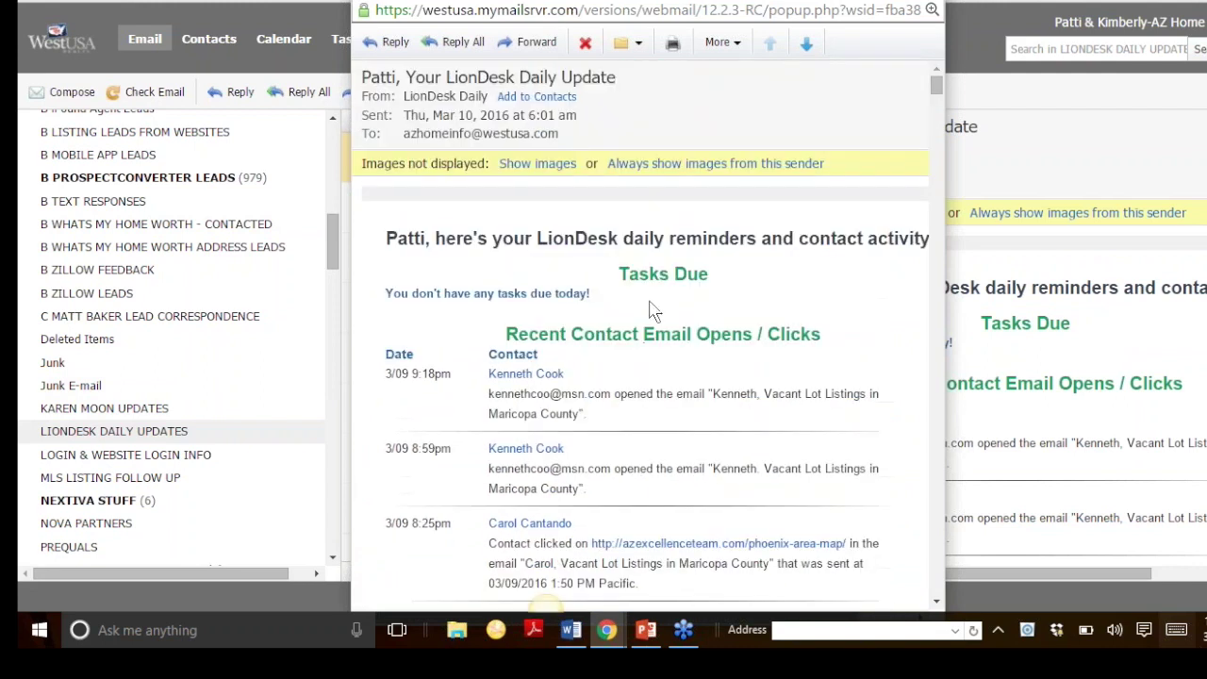
{"action": "scroll", "coordinate": [594, 391], "scroll_direction": "down", "scroll_amount": 2}
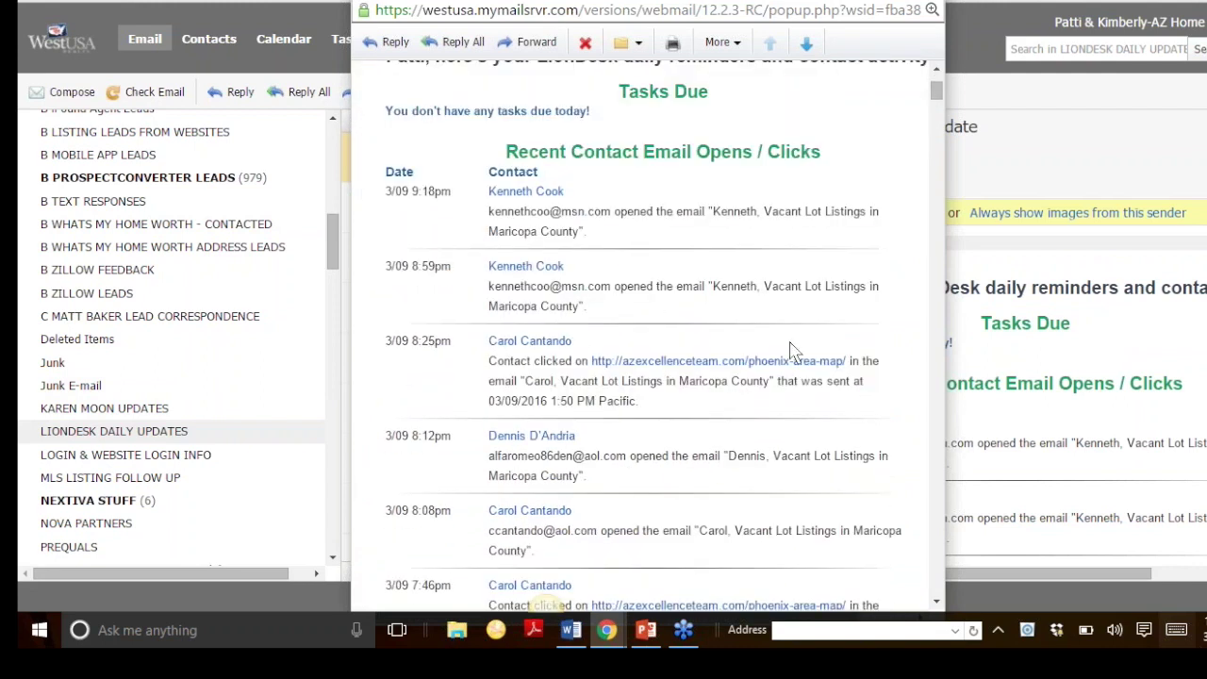
{"action": "scroll", "coordinate": [792, 351], "scroll_direction": "down", "scroll_amount": 10}
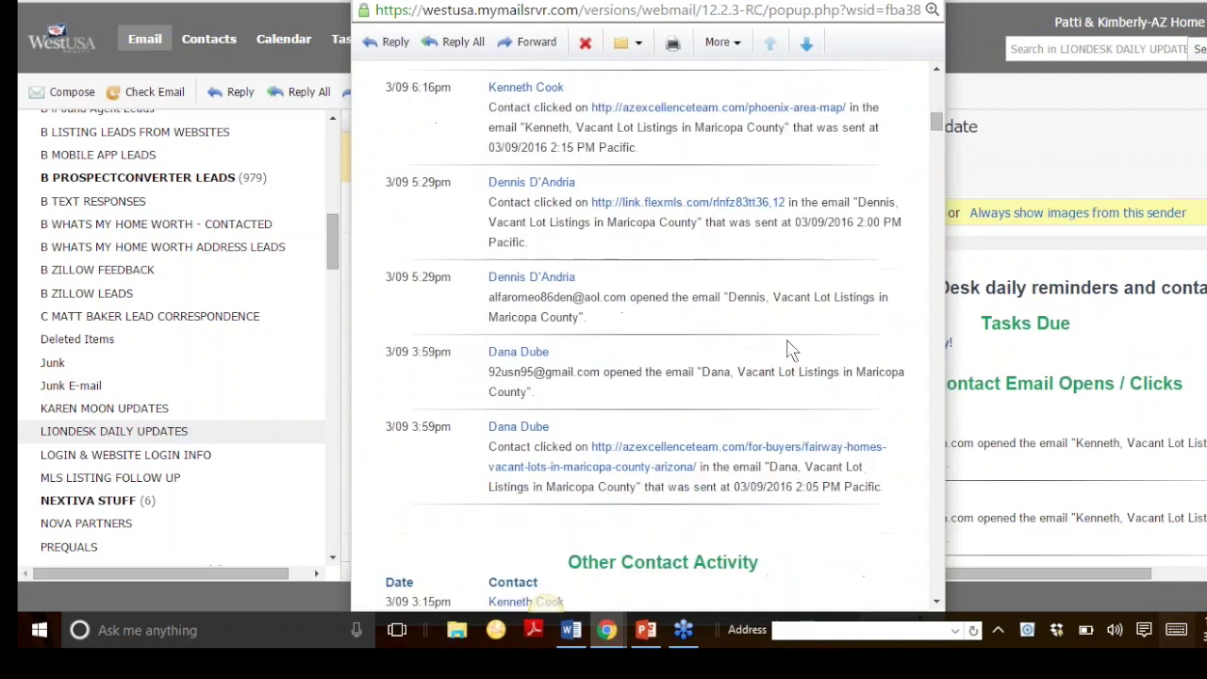
{"action": "scroll", "coordinate": [792, 351], "scroll_direction": "down", "scroll_amount": 4}
{"action": "scroll", "coordinate": [792, 351], "scroll_direction": "up", "scroll_amount": 3}
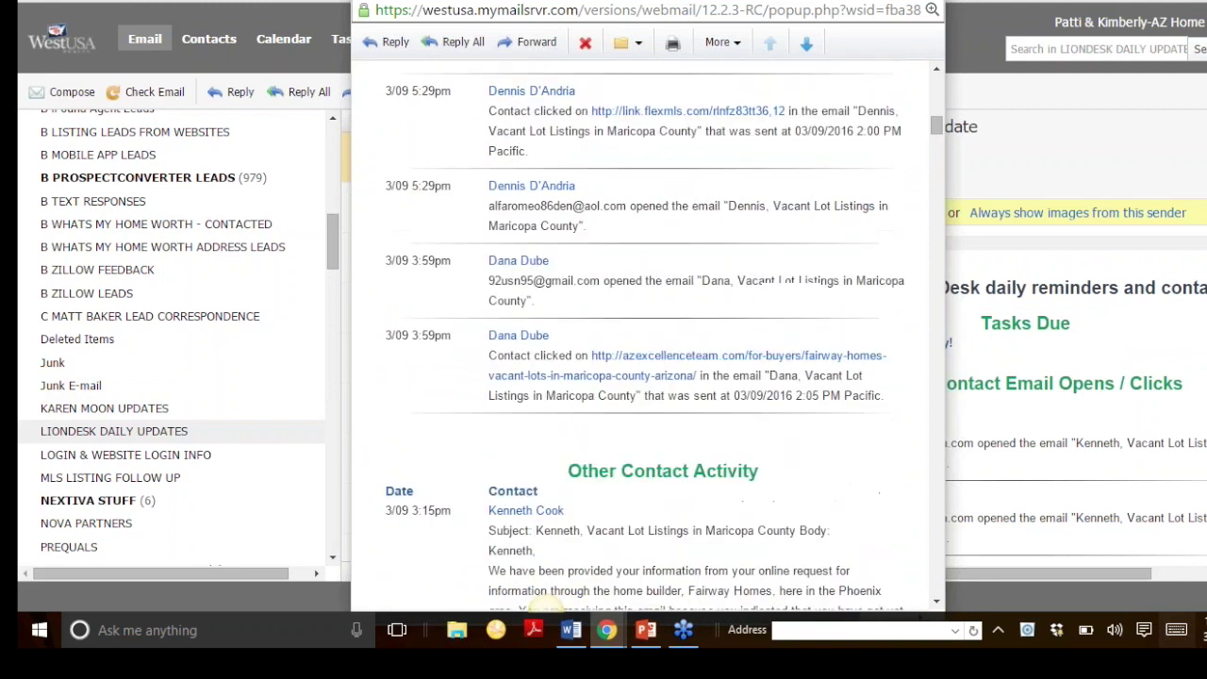
{"action": "left_click", "coordinate": [932, 7]}
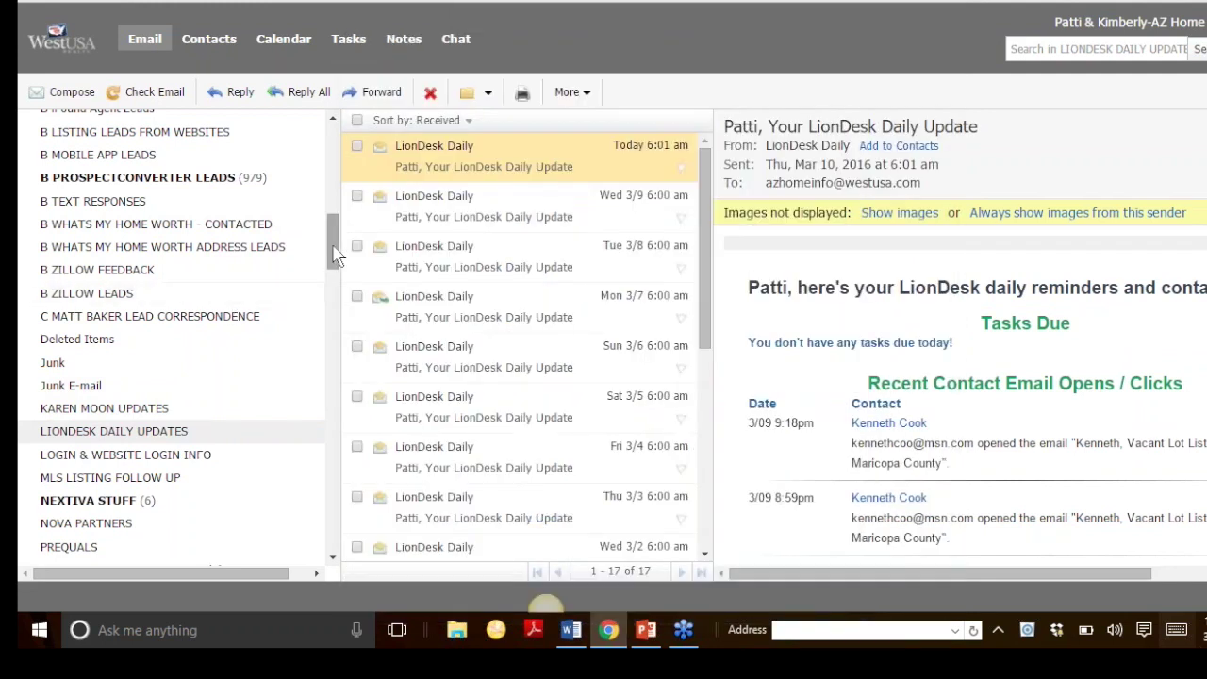
- Switch to the AZ Excellence Team blog and review the Cave Creek condos and townhomes post and the Desert Ridge article shared on Facebook
{"action": "left_click_drag", "start_coordinate": [337, 248], "coordinate": [283, 45]}
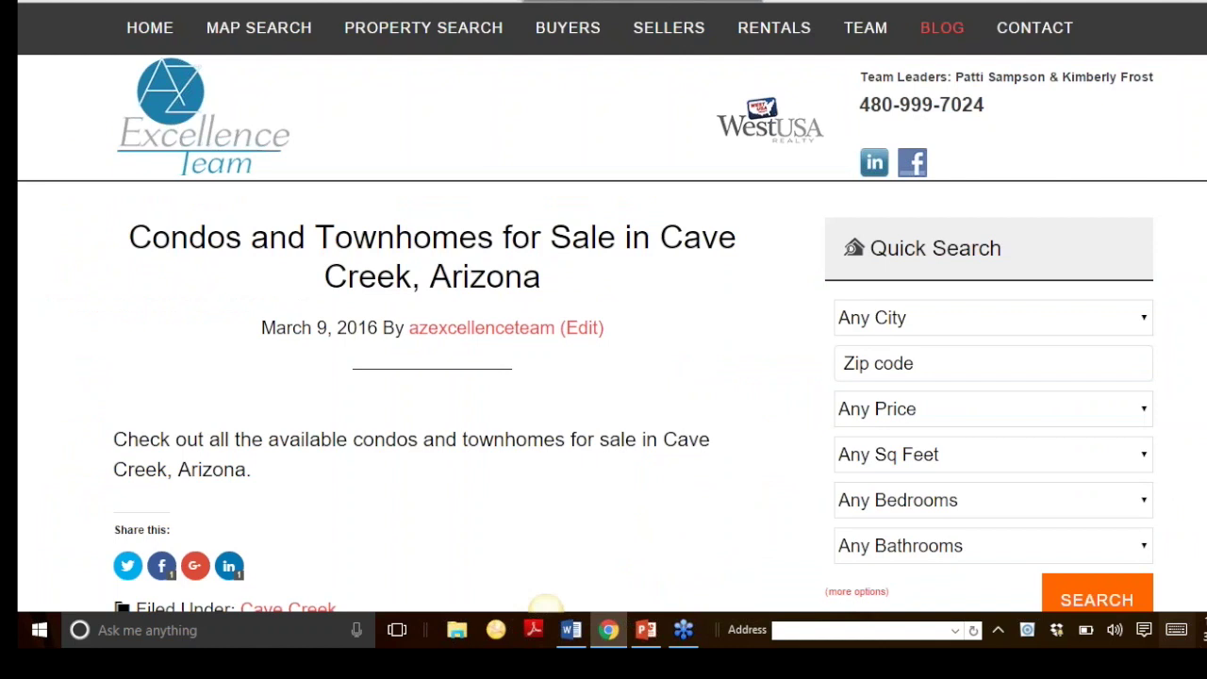
{"action": "scroll", "coordinate": [679, 440], "scroll_direction": "down", "scroll_amount": 2}
{"action": "scroll", "coordinate": [679, 440], "scroll_direction": "up", "scroll_amount": 2}
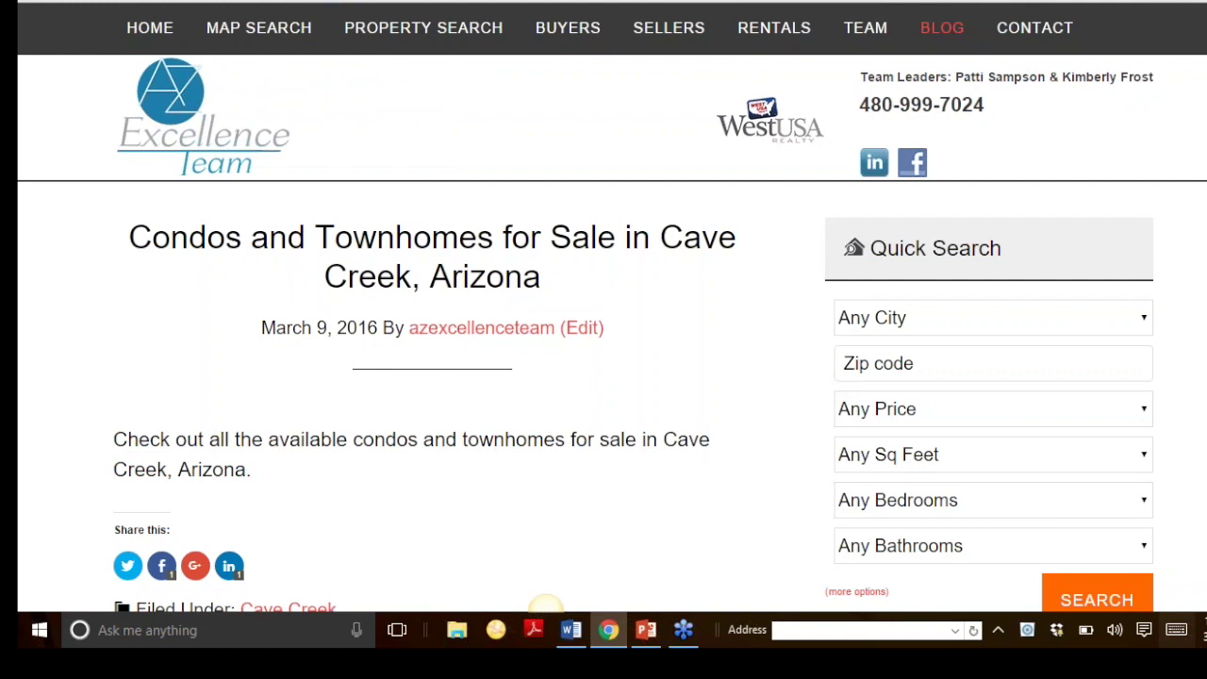
{"action": "key", "text": "ctrl+Tab"}
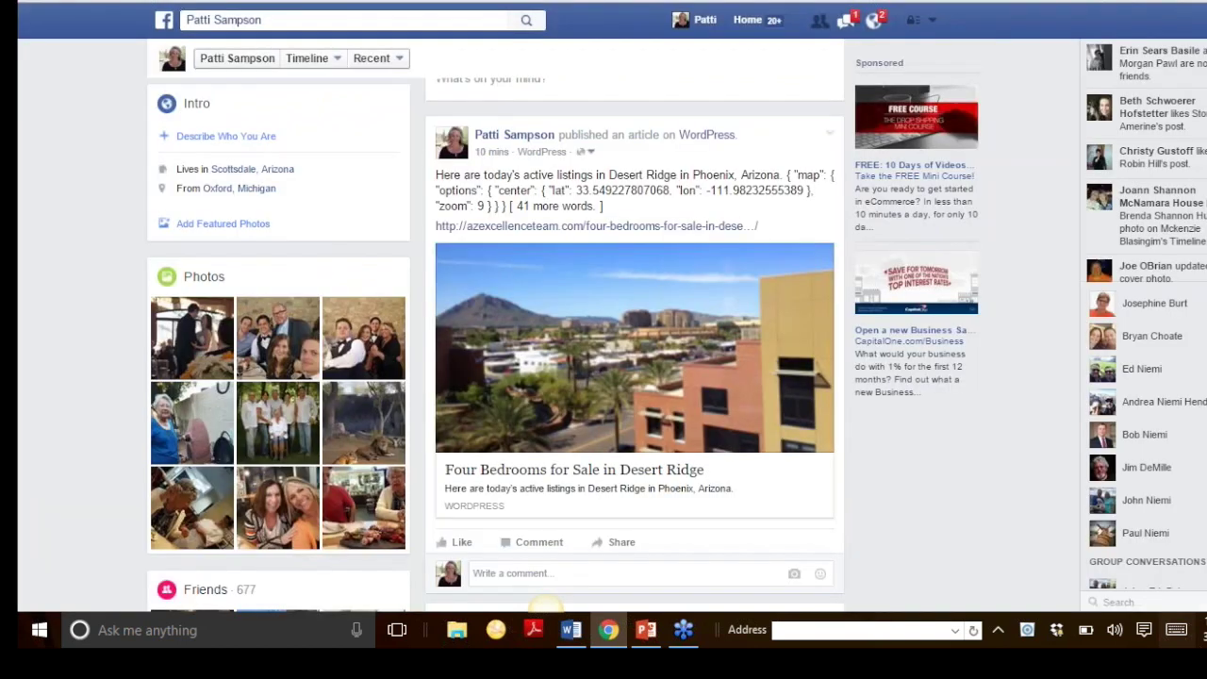
{"action": "key", "text": "ctrl+Tab"}
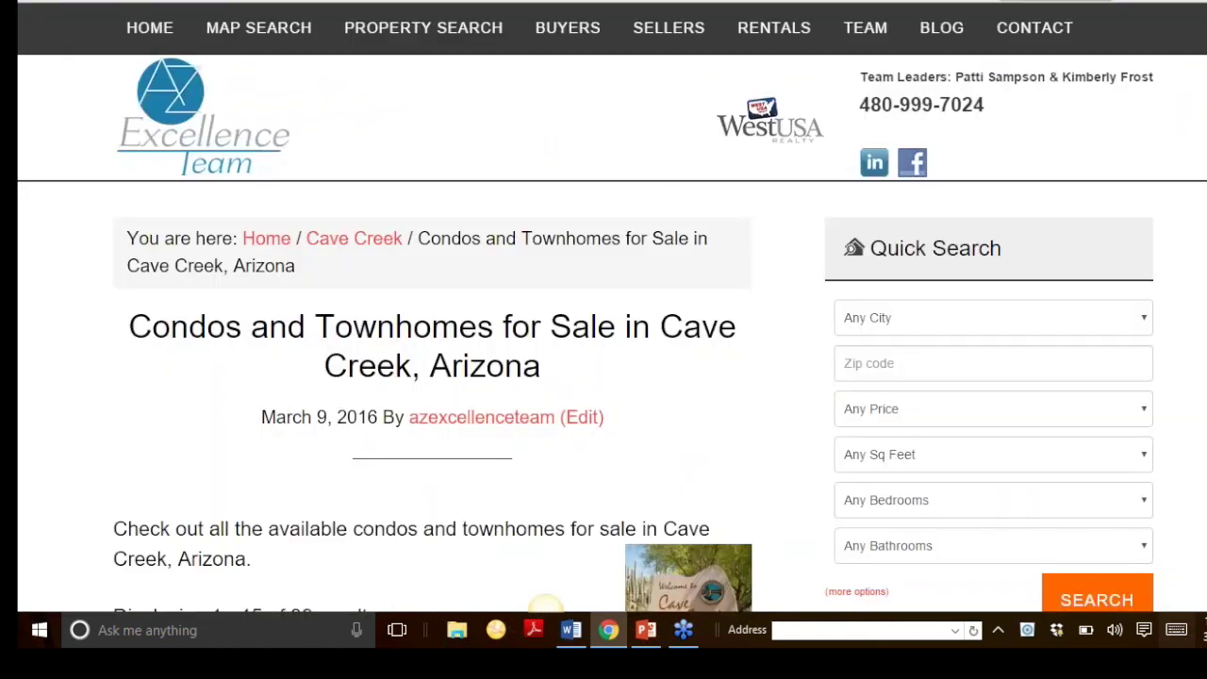